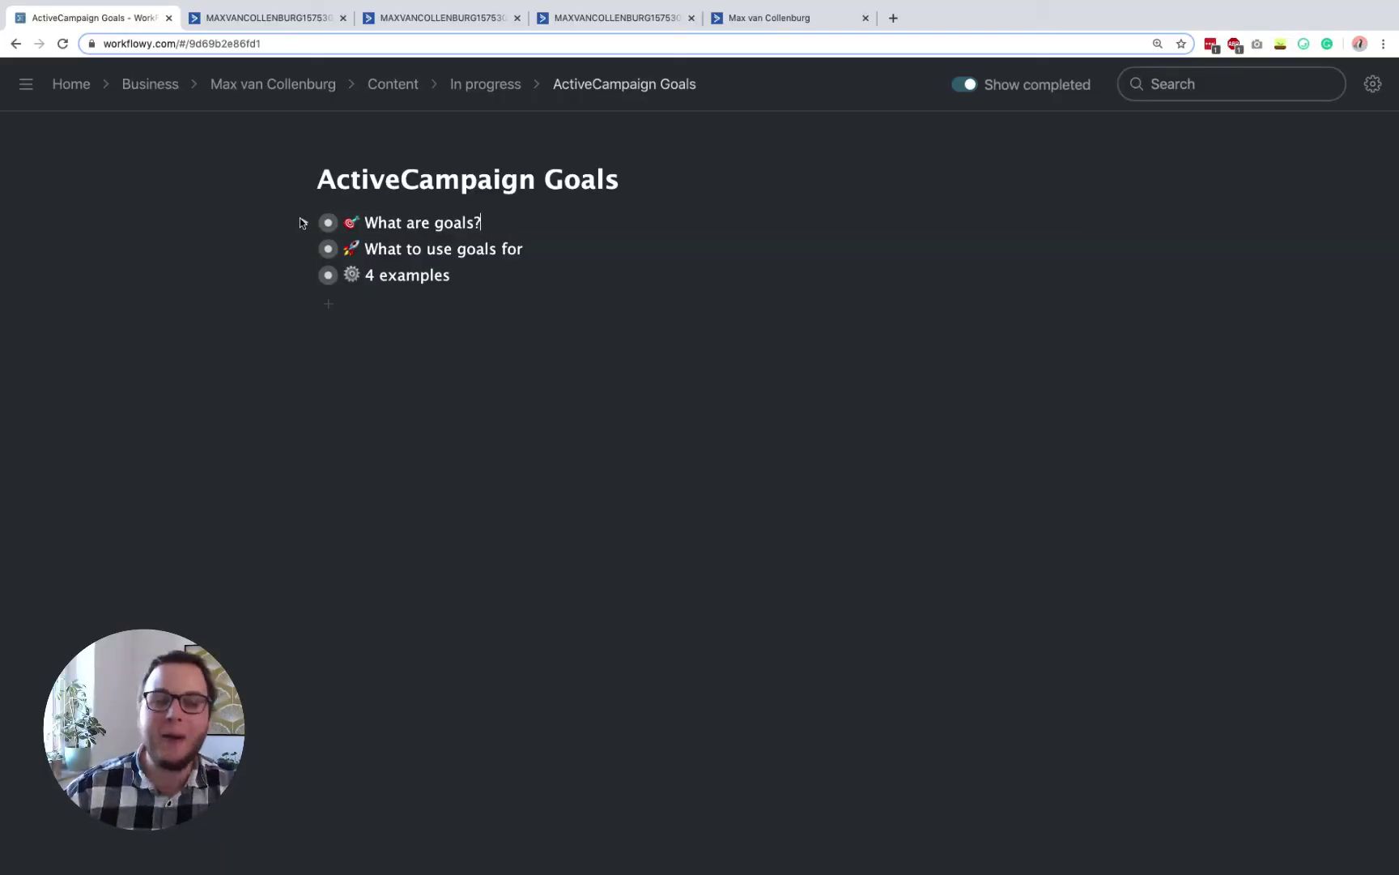
Step: Expand 'What are goals?' in WorkFlowy, then switch to the Goals explained automation
{"action": "left_click", "coordinate": [303, 222]}
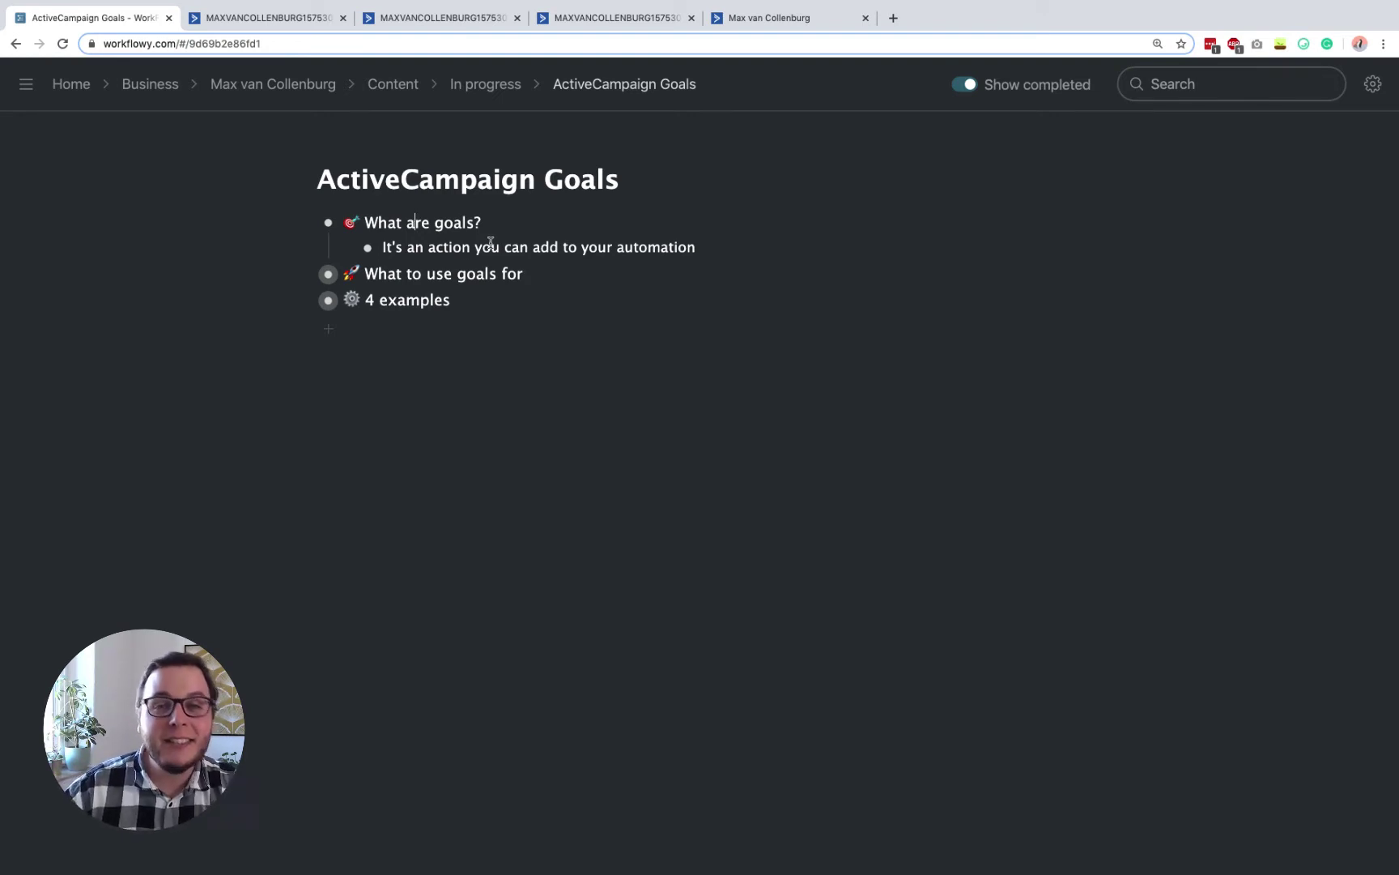
{"action": "left_click", "coordinate": [275, 28]}
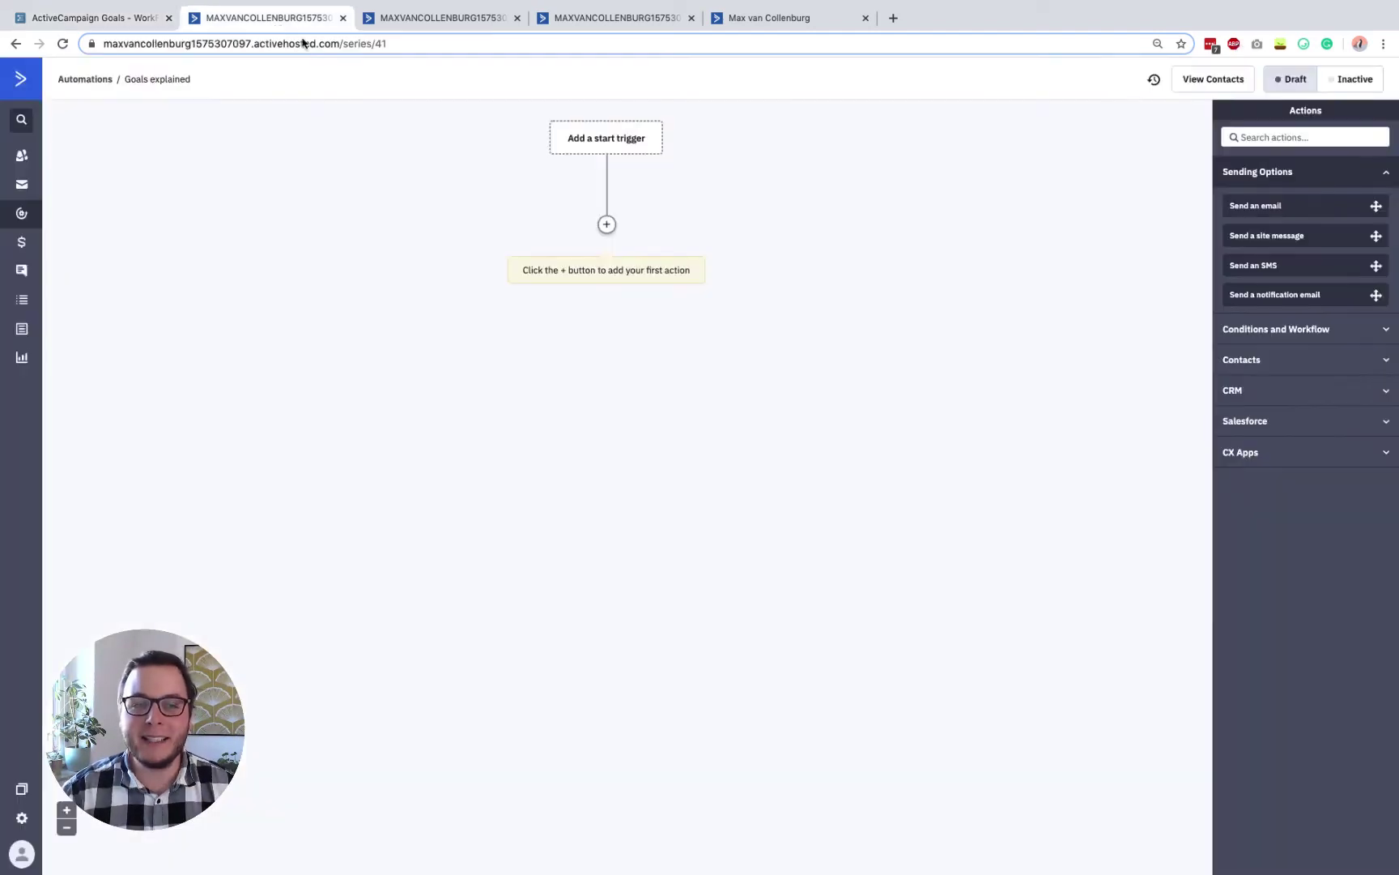
Step: Show the Add a New Action choices under the start trigger, then return to WorkFlowy
{"action": "left_click", "coordinate": [607, 225]}
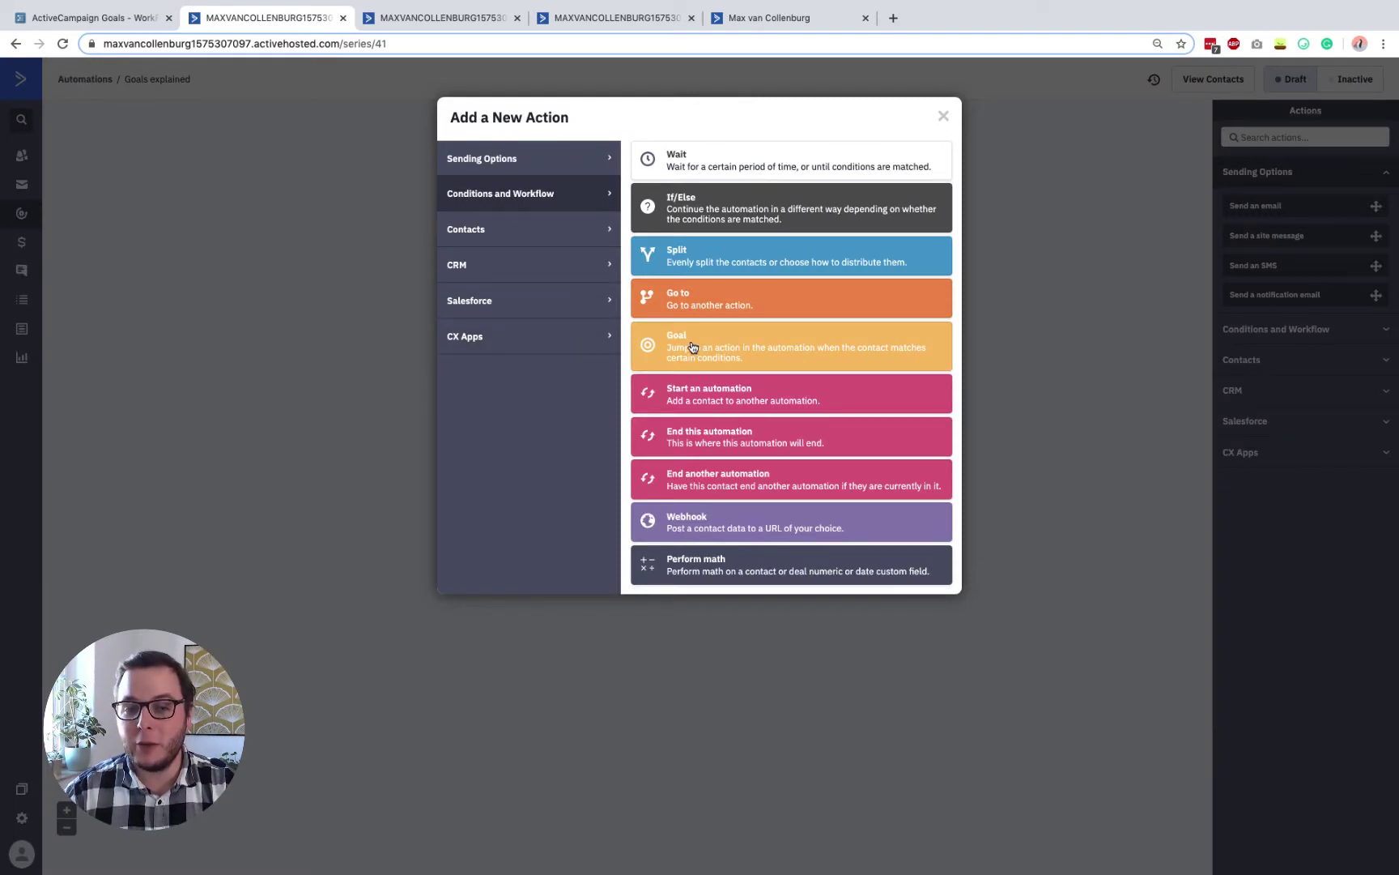
{"action": "left_click", "coordinate": [126, 21]}
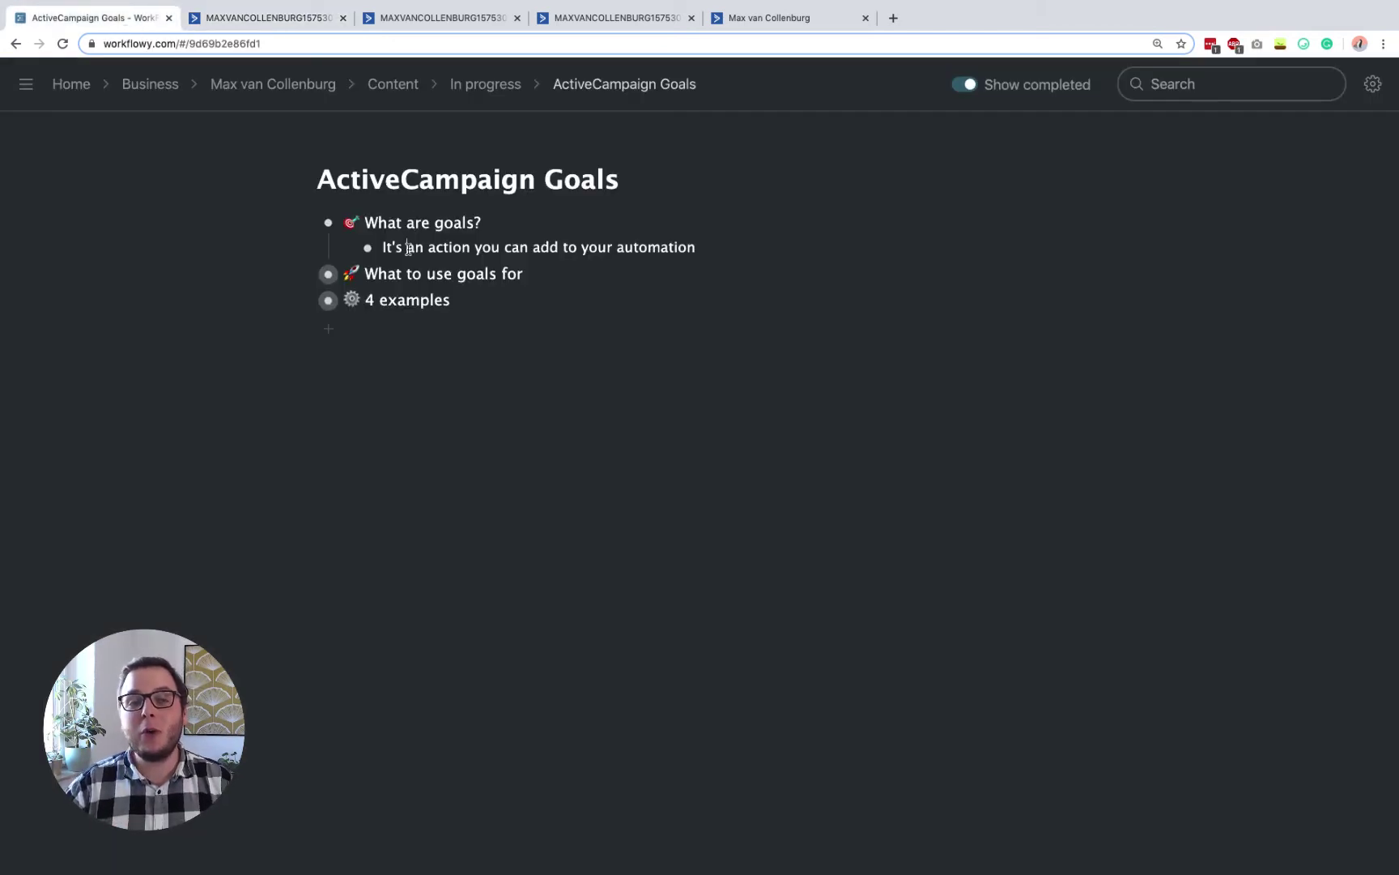
Step: Expand 'What to use goals for' and '4 examples', highlight two example lines, then return to ActiveCampaign
{"action": "left_click", "coordinate": [310, 274]}
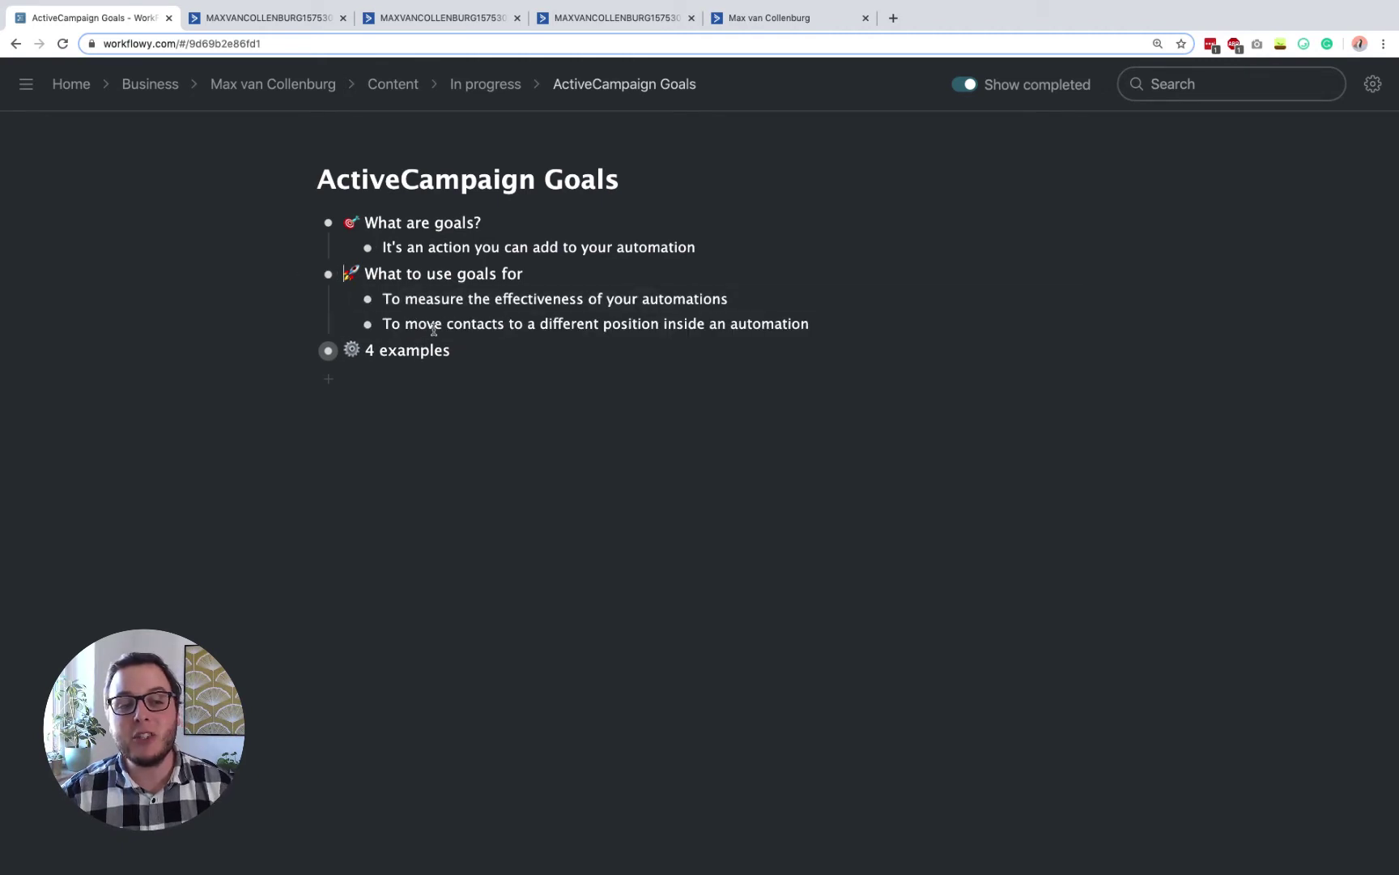
{"action": "left_click", "coordinate": [304, 350]}
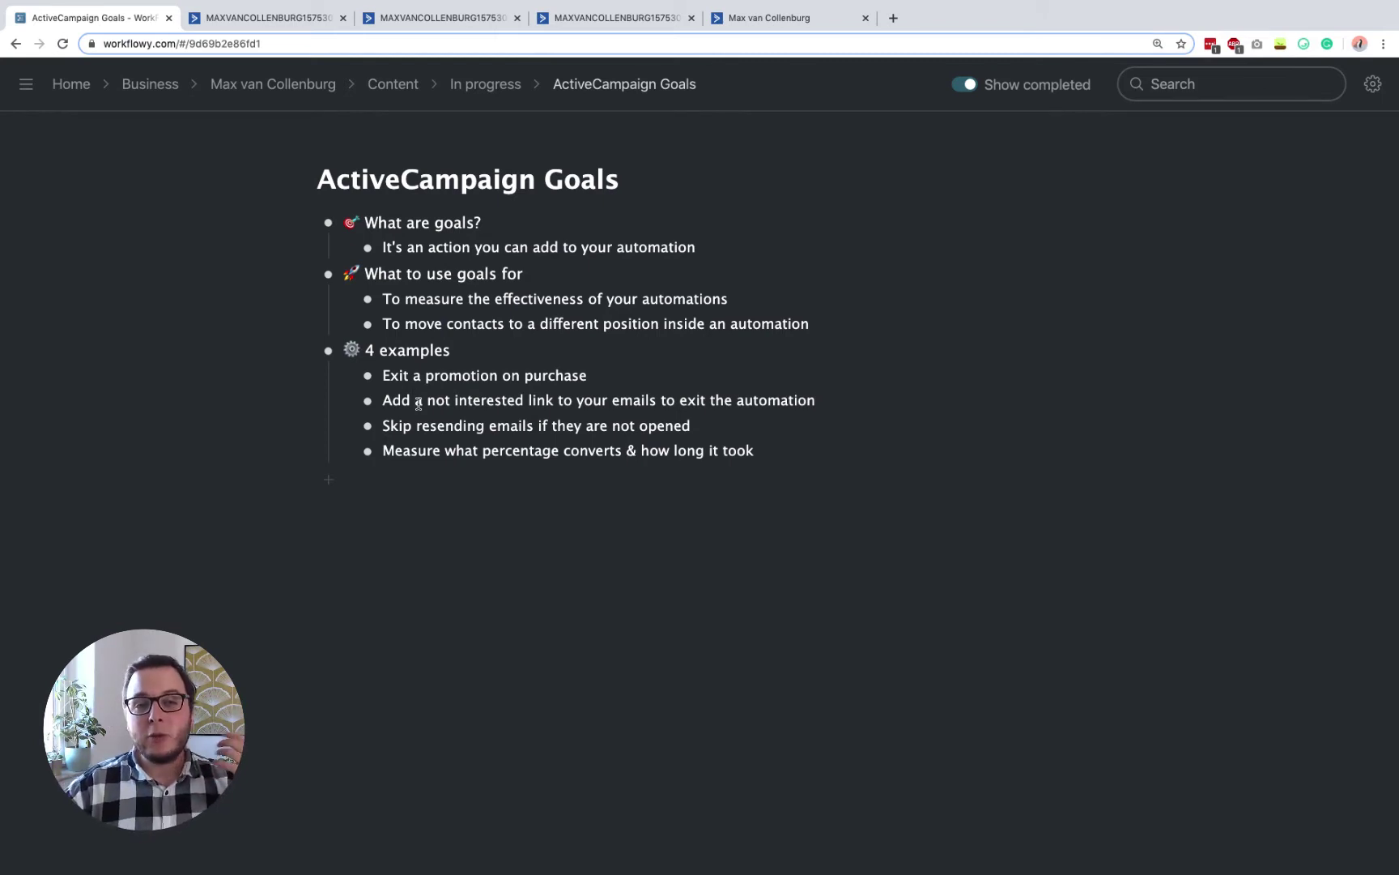
{"action": "triple_click", "coordinate": [441, 420]}
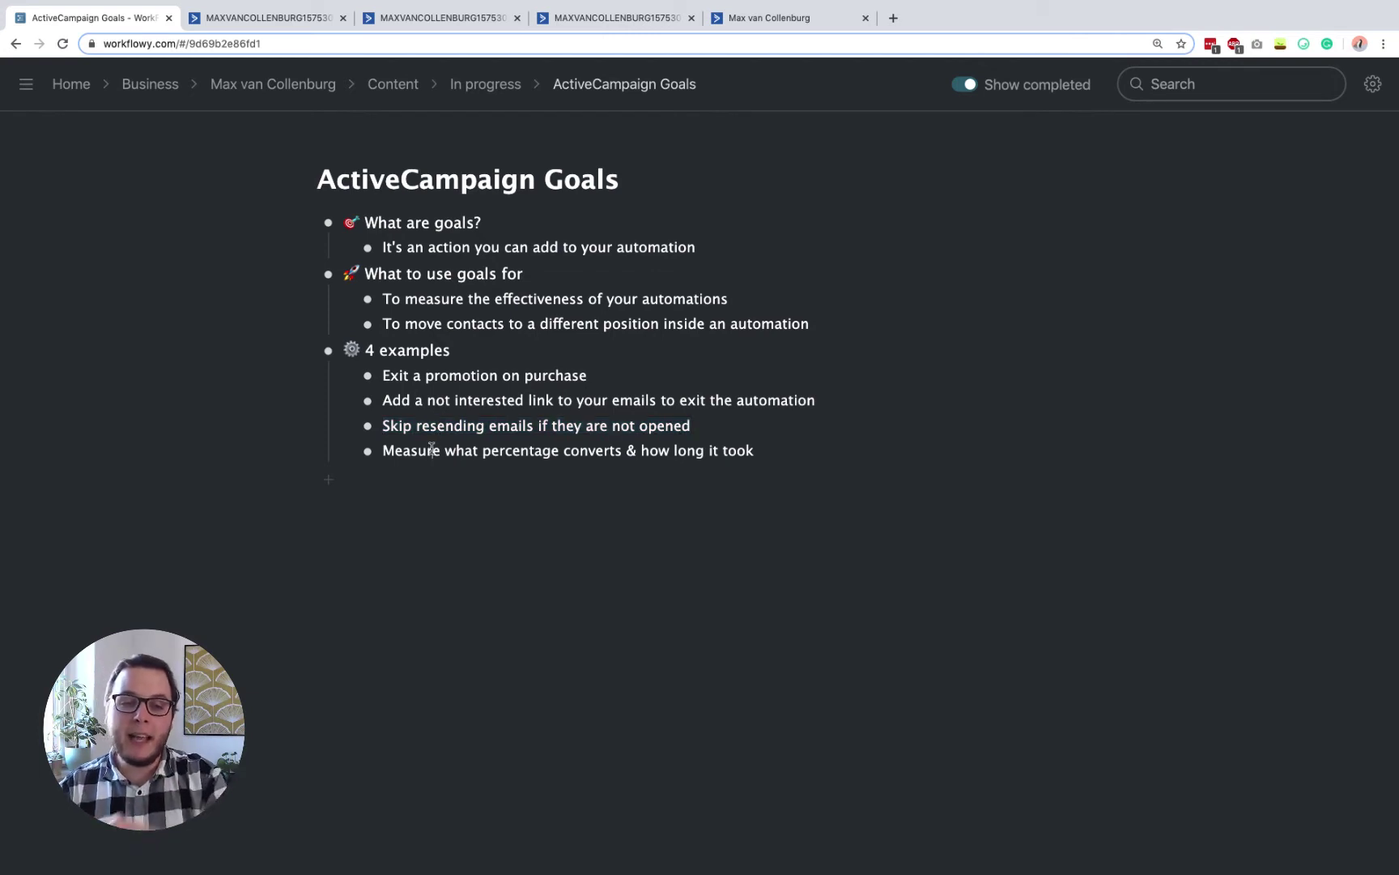
{"action": "triple_click", "coordinate": [432, 448]}
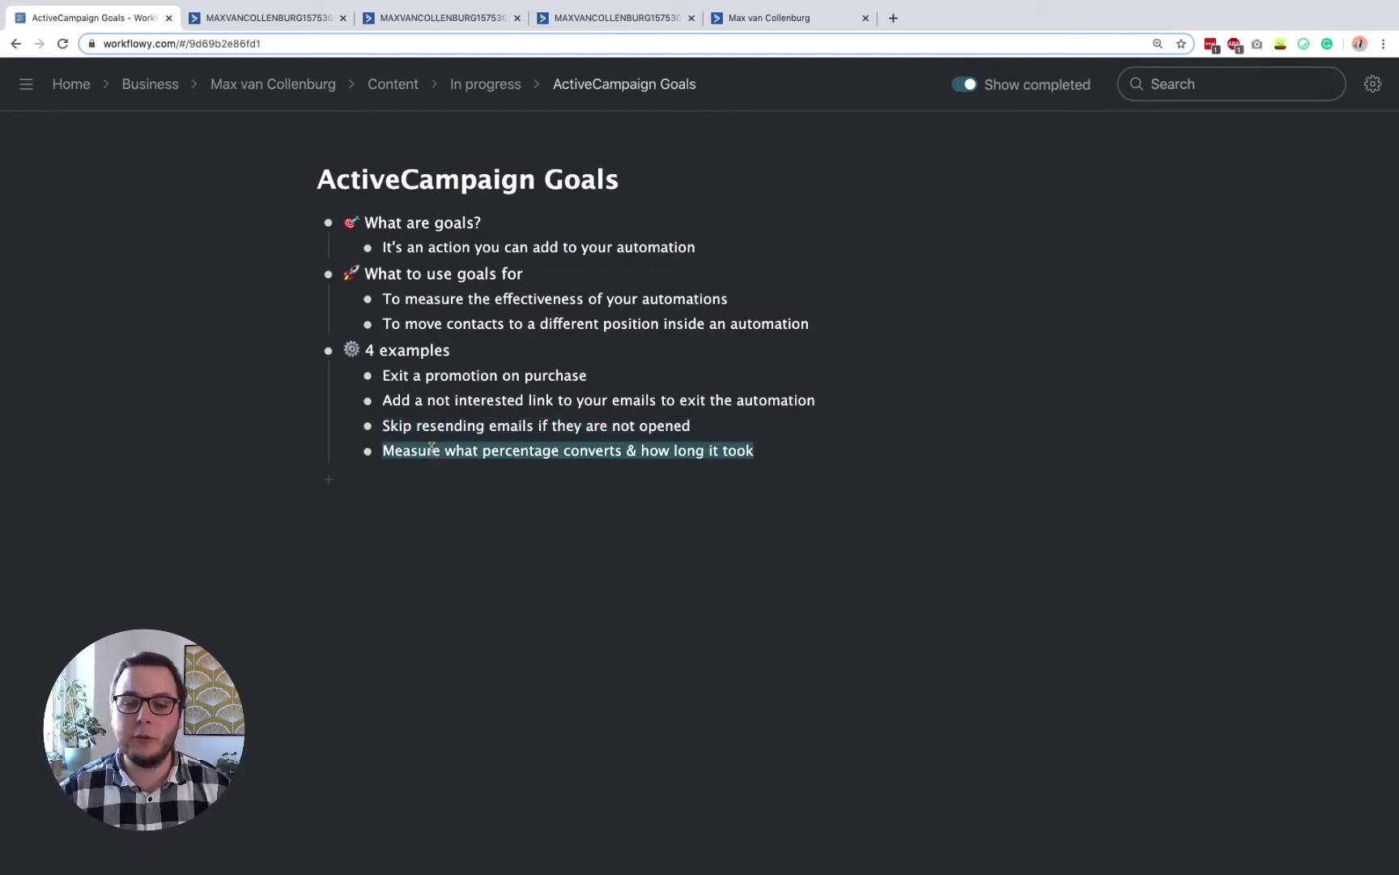
{"action": "left_click", "coordinate": [432, 448]}
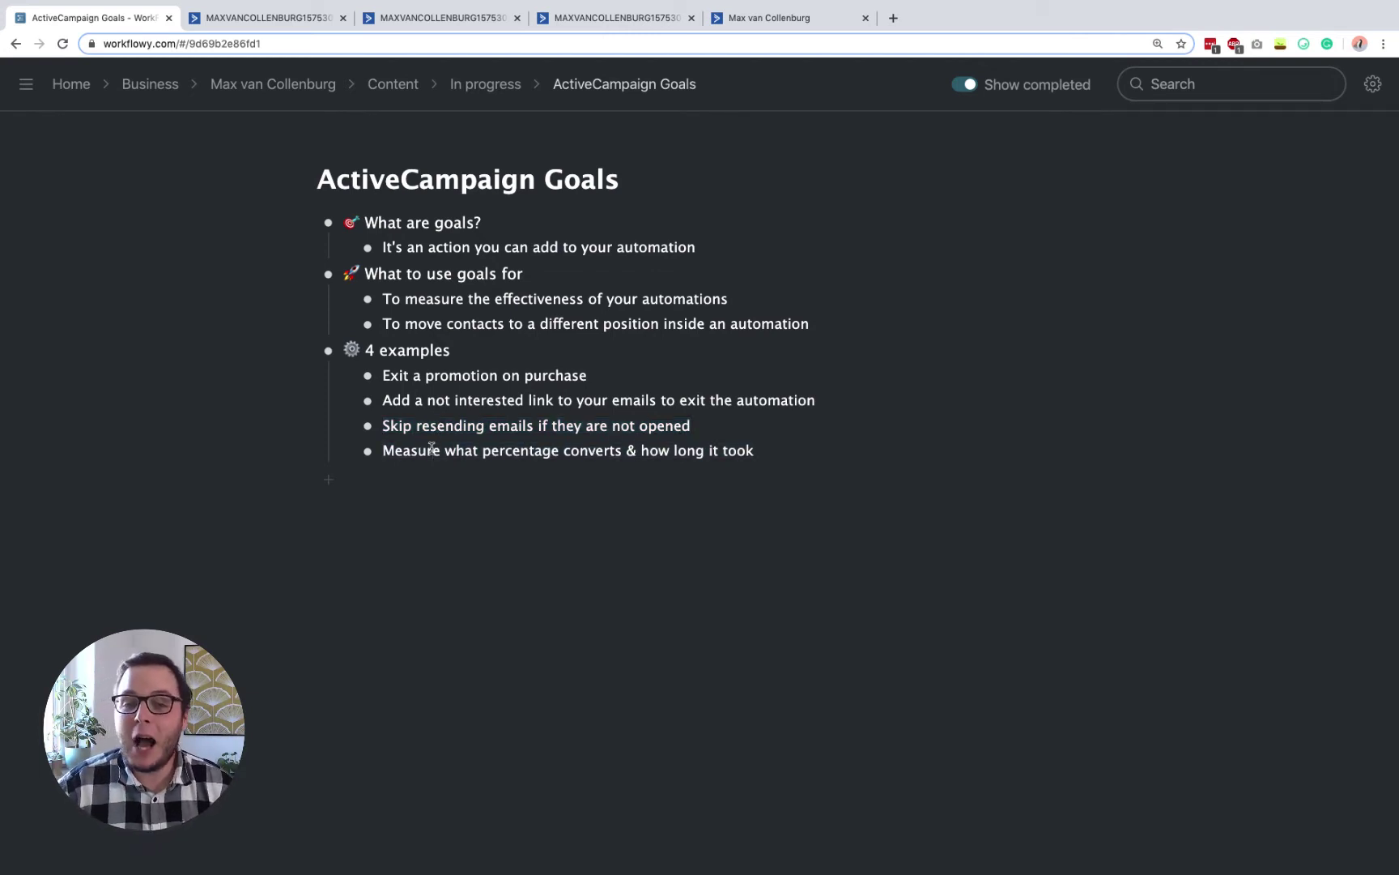
{"action": "left_click", "coordinate": [267, 17]}
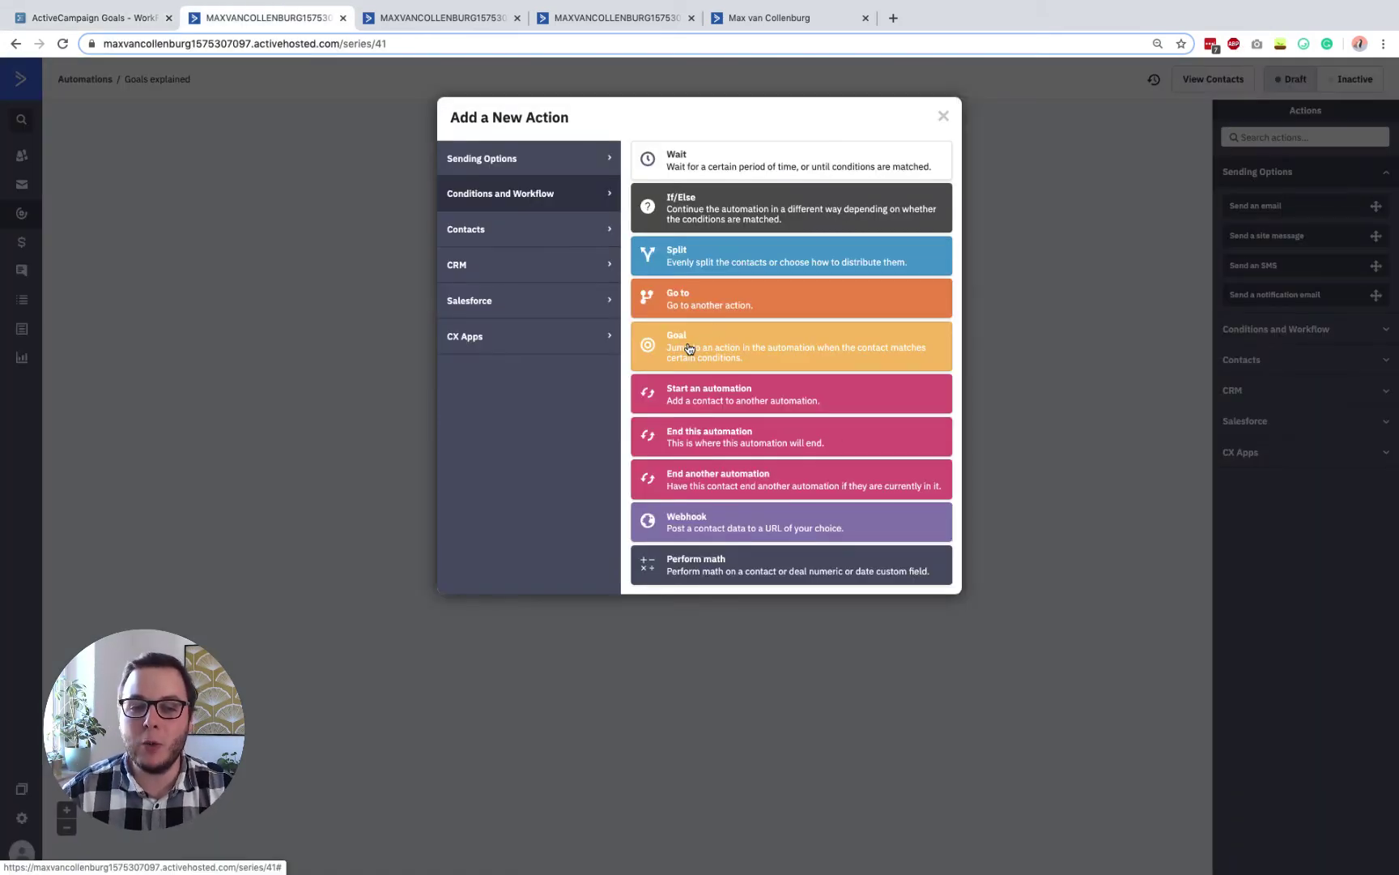
Step: Add a Goal action named 'Did something we want' and open its Goal Editor
{"action": "left_click", "coordinate": [713, 332]}
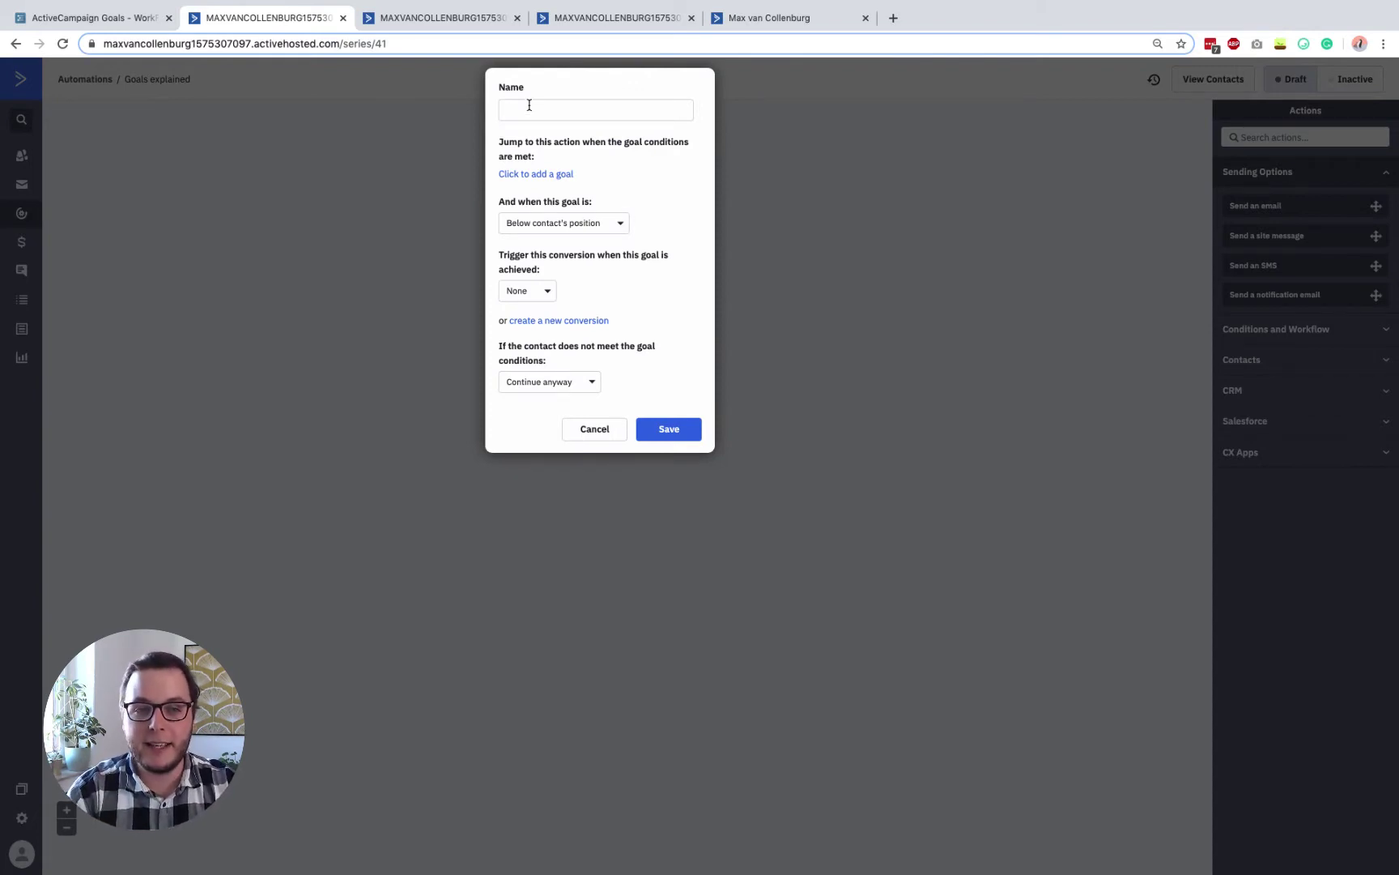
{"action": "type", "text": "Did something"}
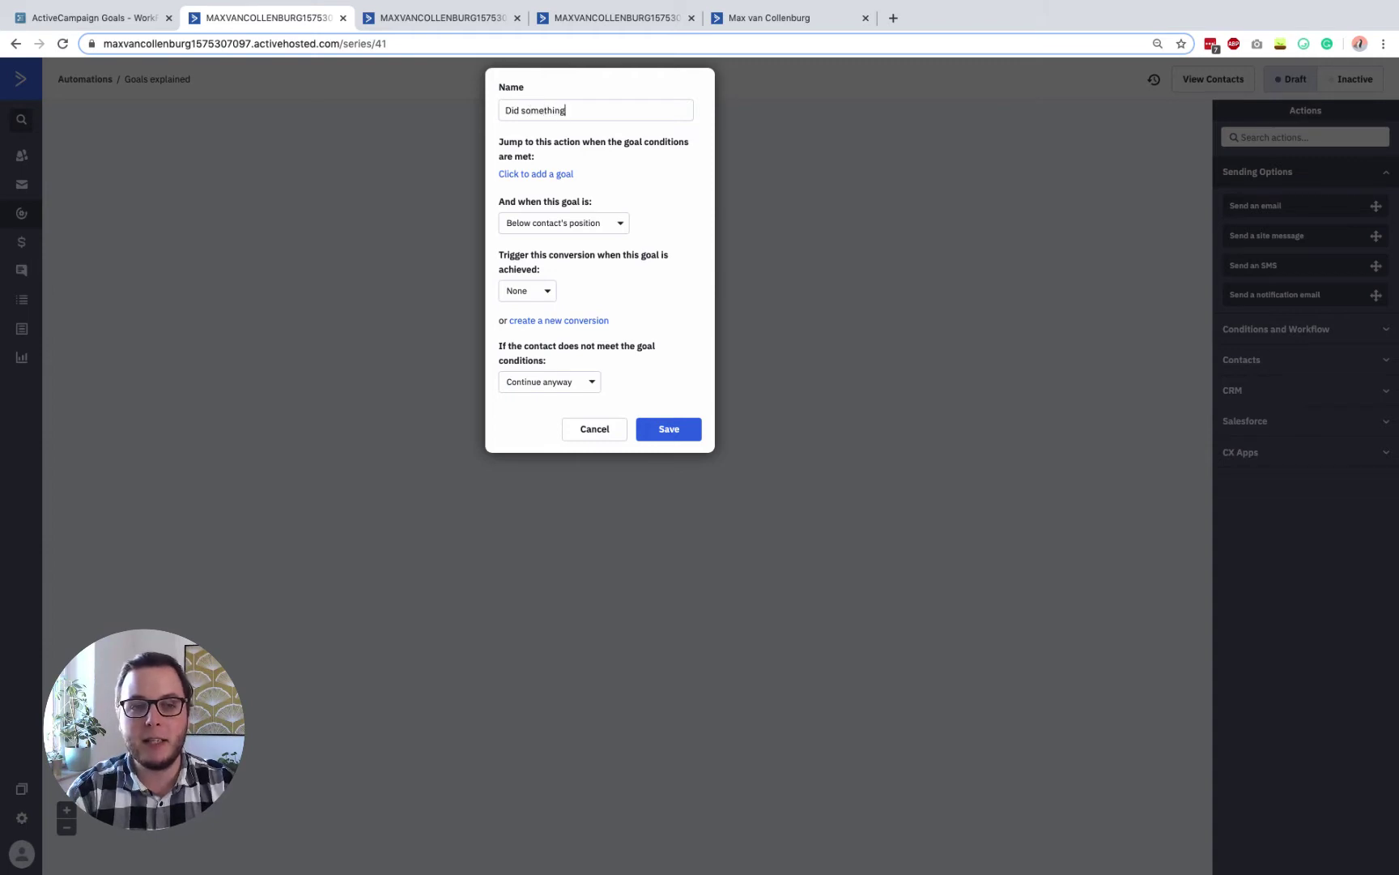
{"action": "type", "text": " we want"}
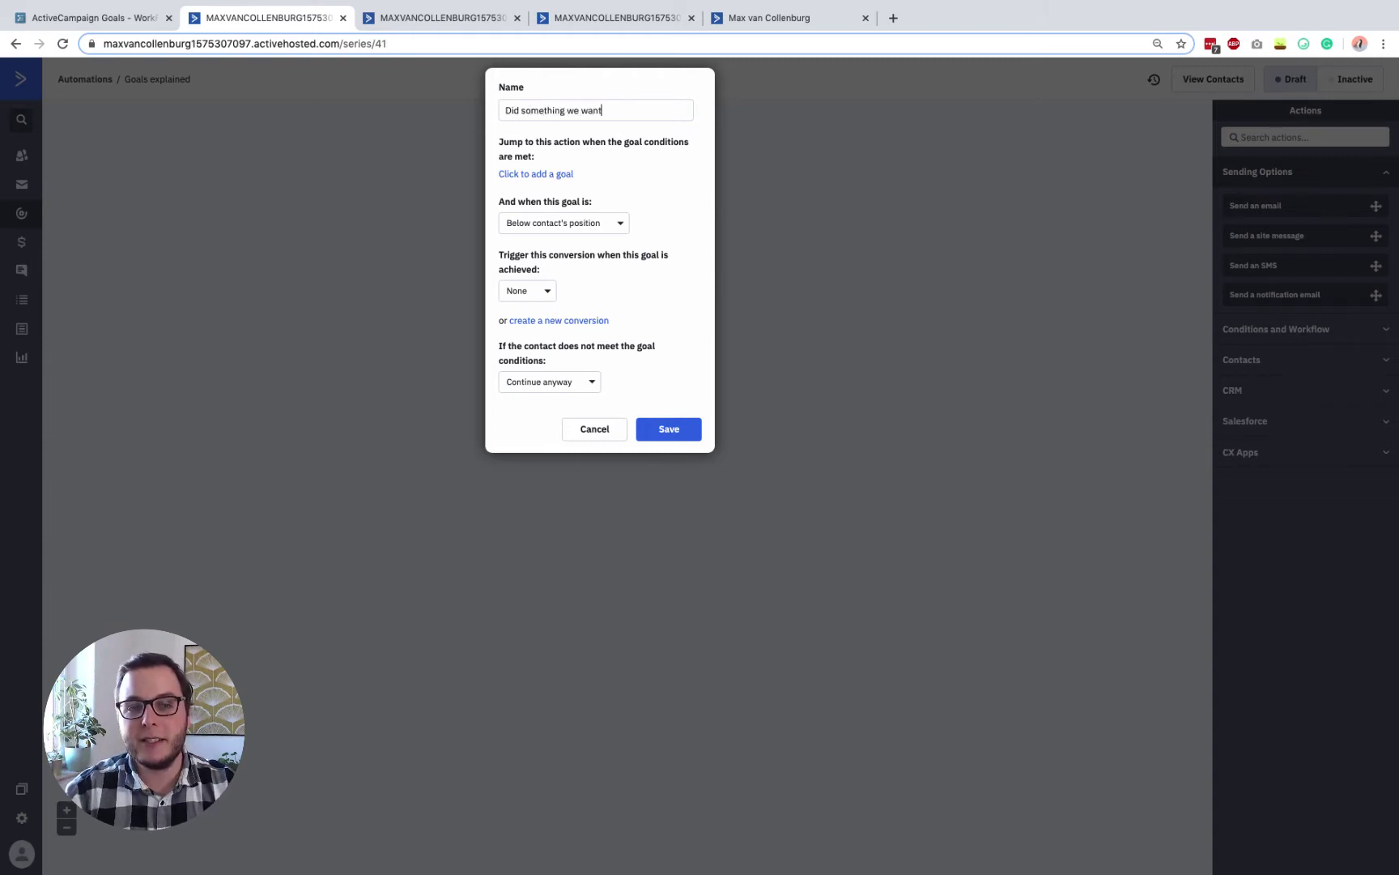
{"action": "left_click", "coordinate": [534, 178]}
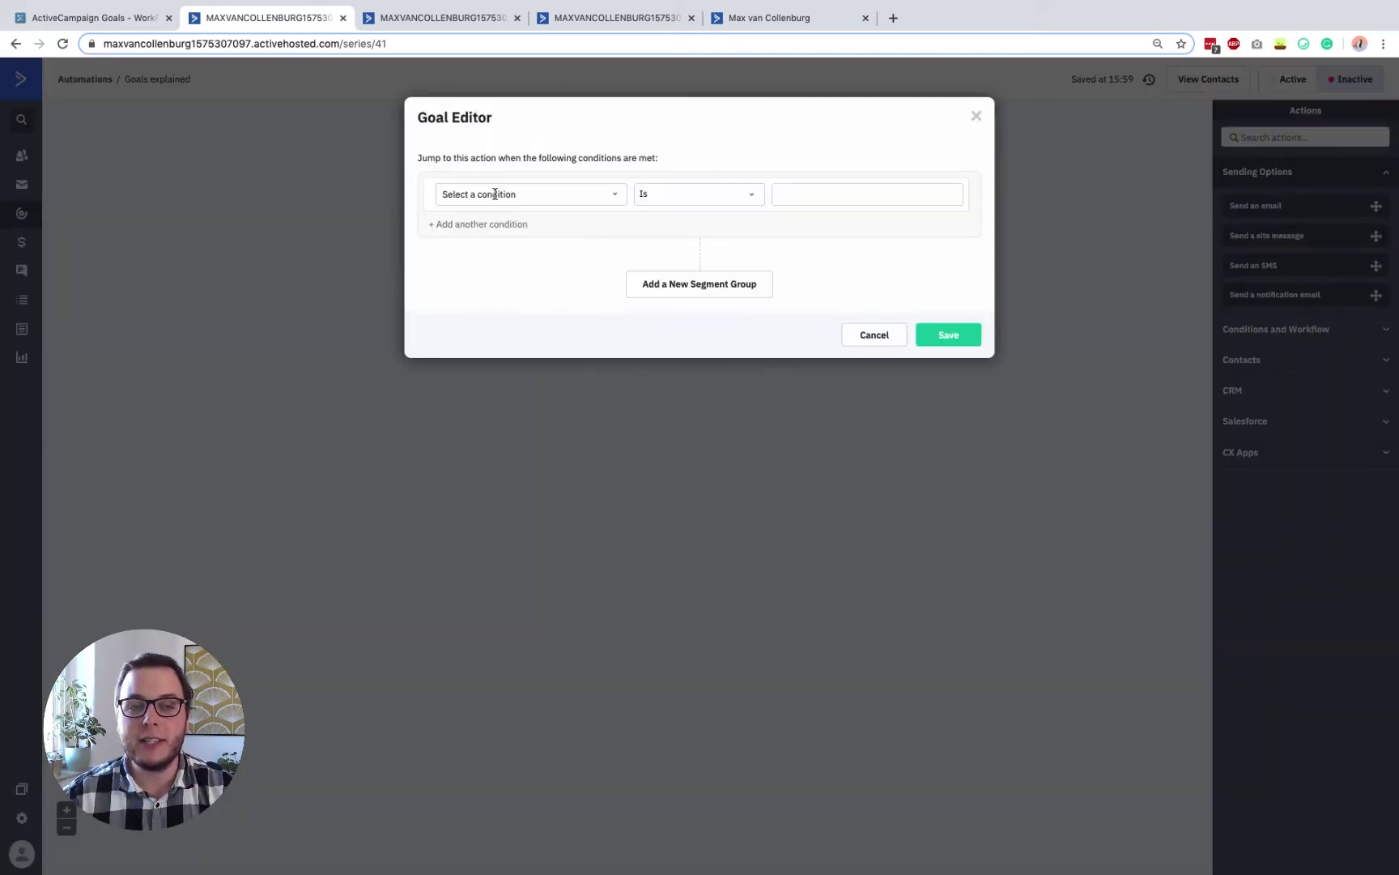
Step: Try the Tag and Has visited condition types in the Goal Editor
{"action": "left_click", "coordinate": [495, 194]}
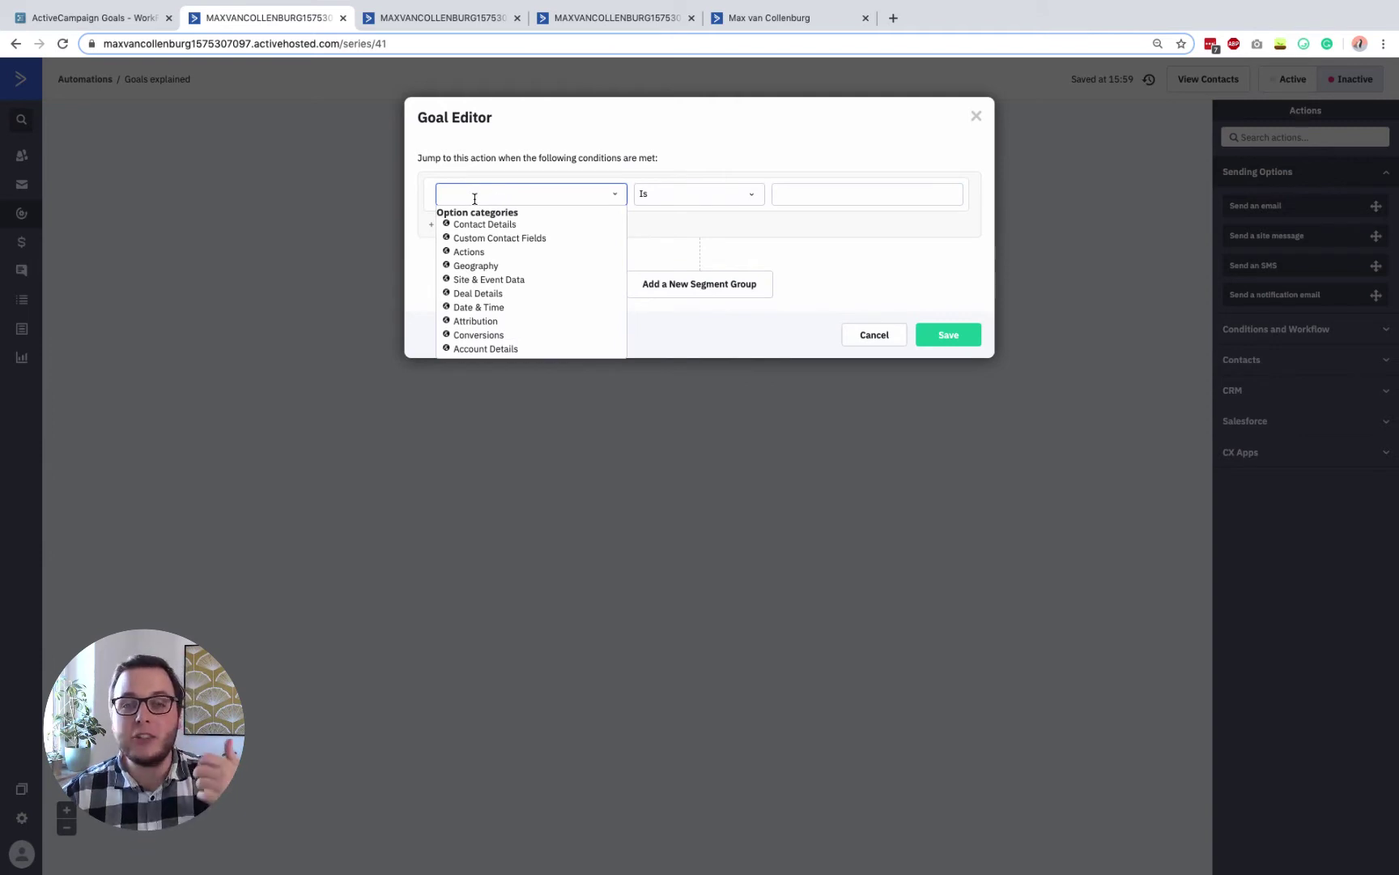
{"action": "type", "text": "tag"}
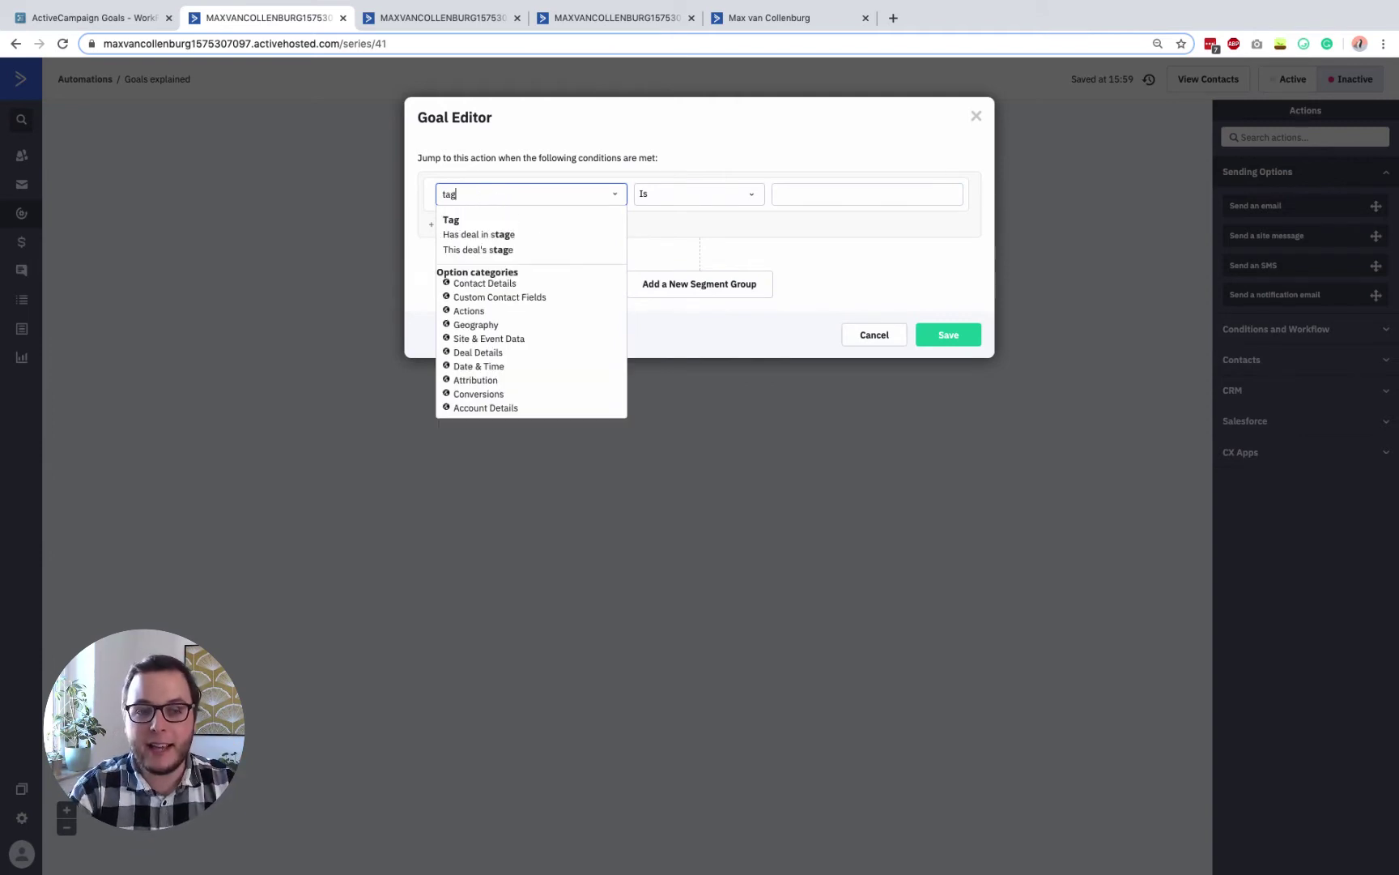
{"action": "left_click", "coordinate": [455, 219]}
{"action": "left_click", "coordinate": [482, 189]}
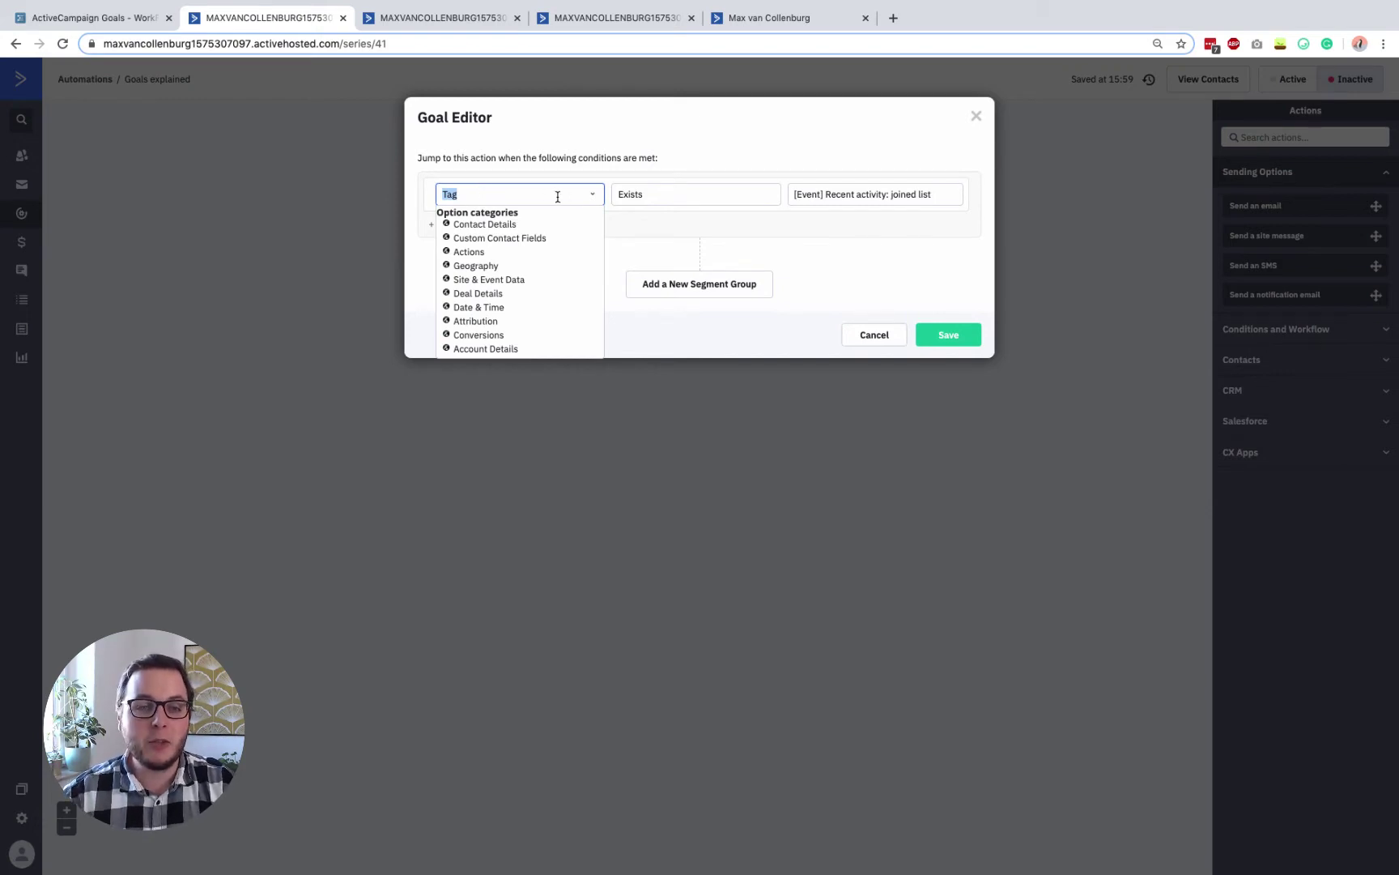
{"action": "type", "text": "has ente"}
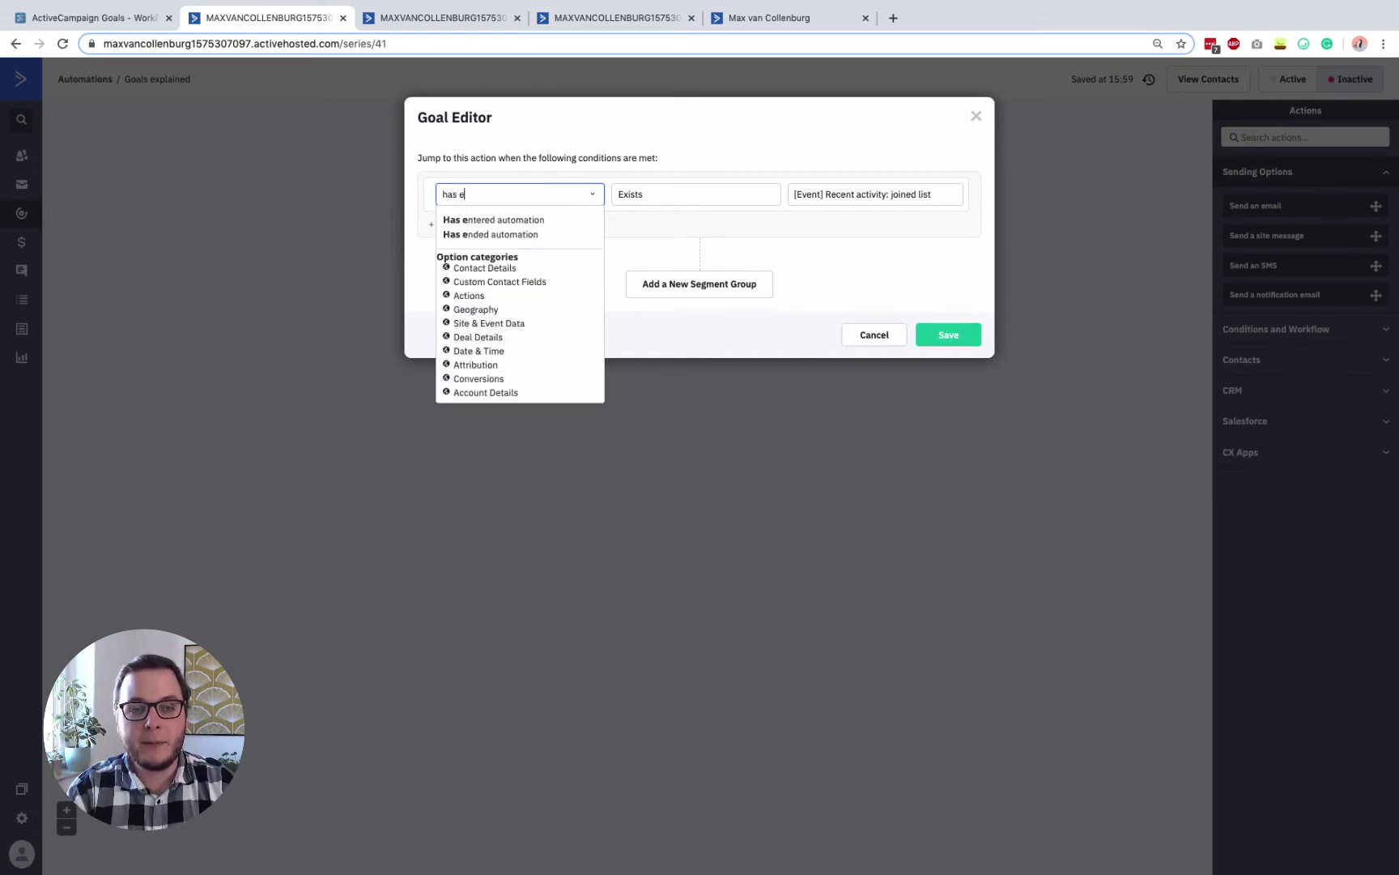
{"action": "left_click", "coordinate": [511, 195]}
{"action": "type", "text": "visited"}
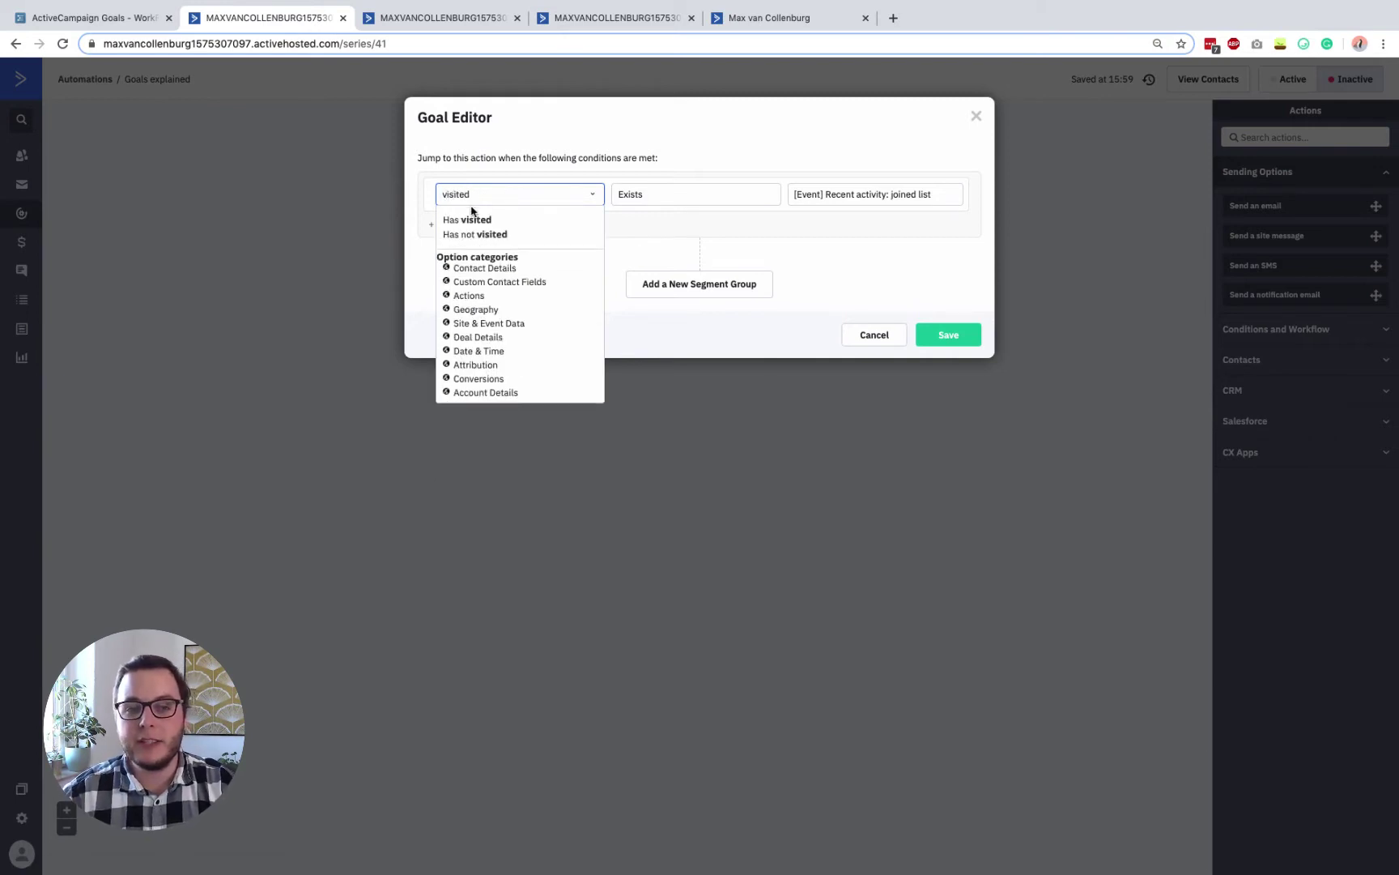
{"action": "left_click", "coordinate": [472, 219]}
{"action": "left_click", "coordinate": [533, 196]}
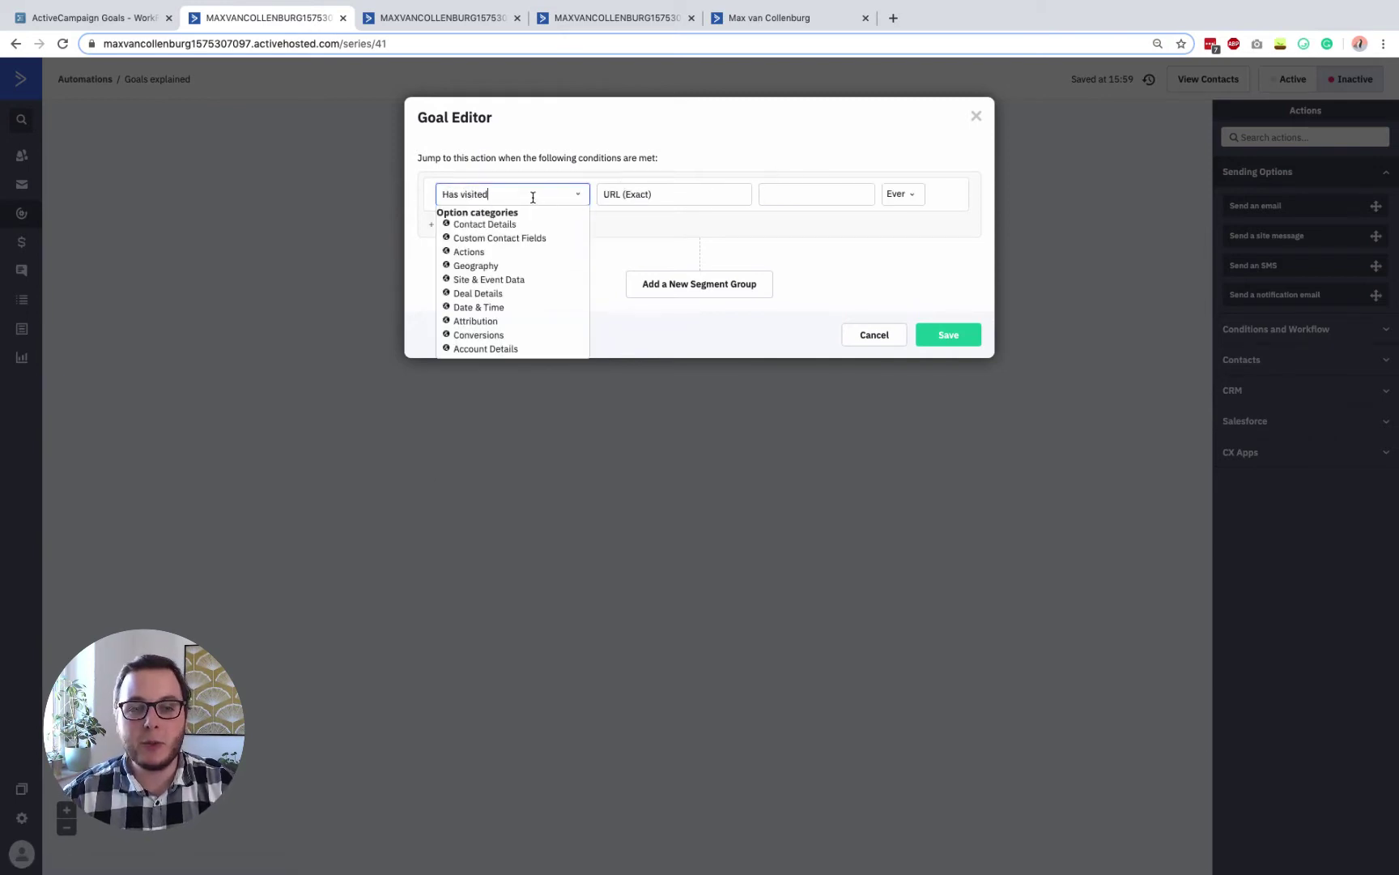
{"action": "left_click", "coordinate": [547, 142]}
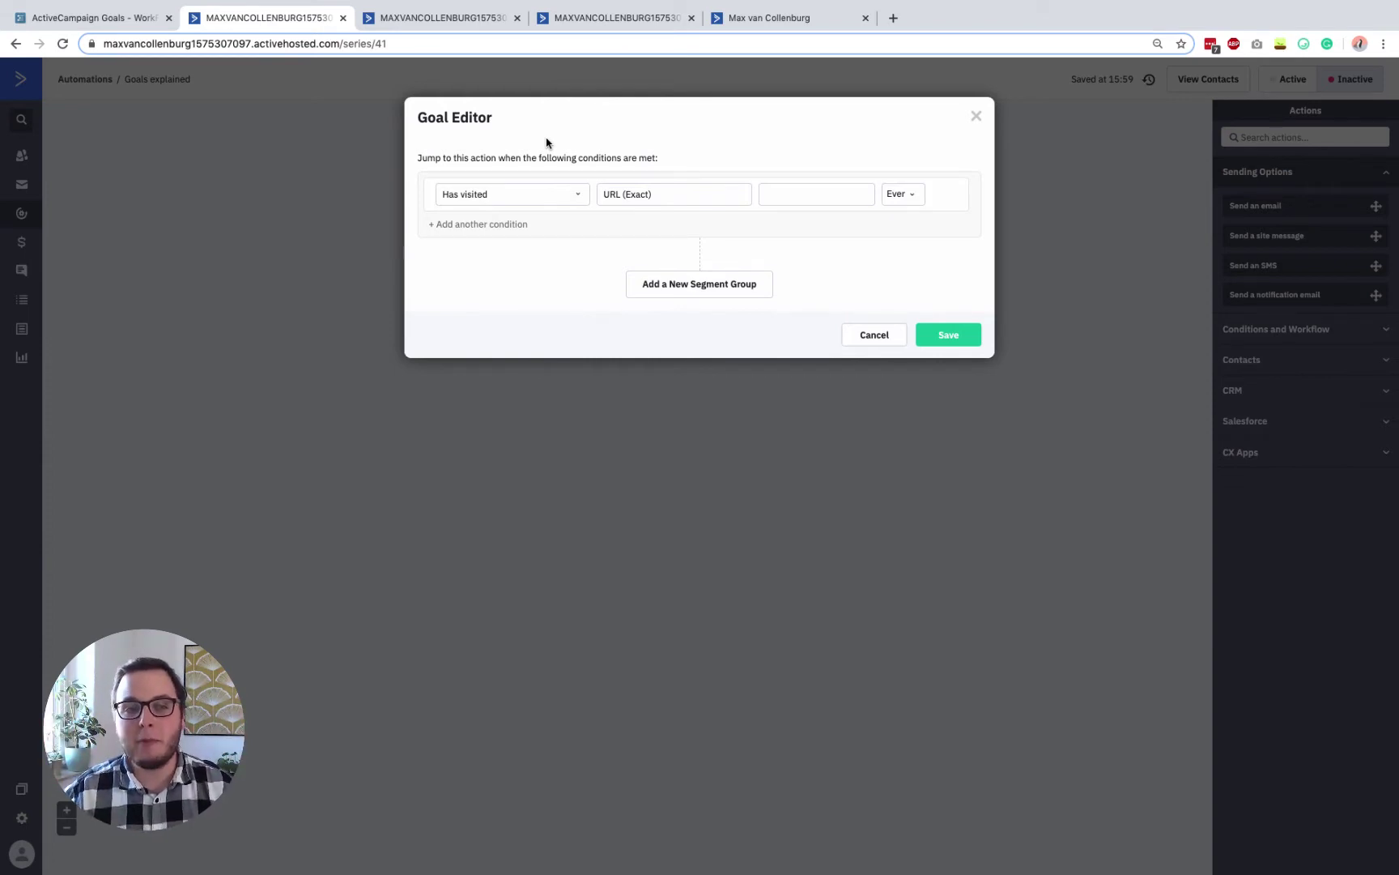
Step: Set the condition to Tag '[Sales] Purchased: funnels that convert' and save it
{"action": "left_click", "coordinate": [478, 196]}
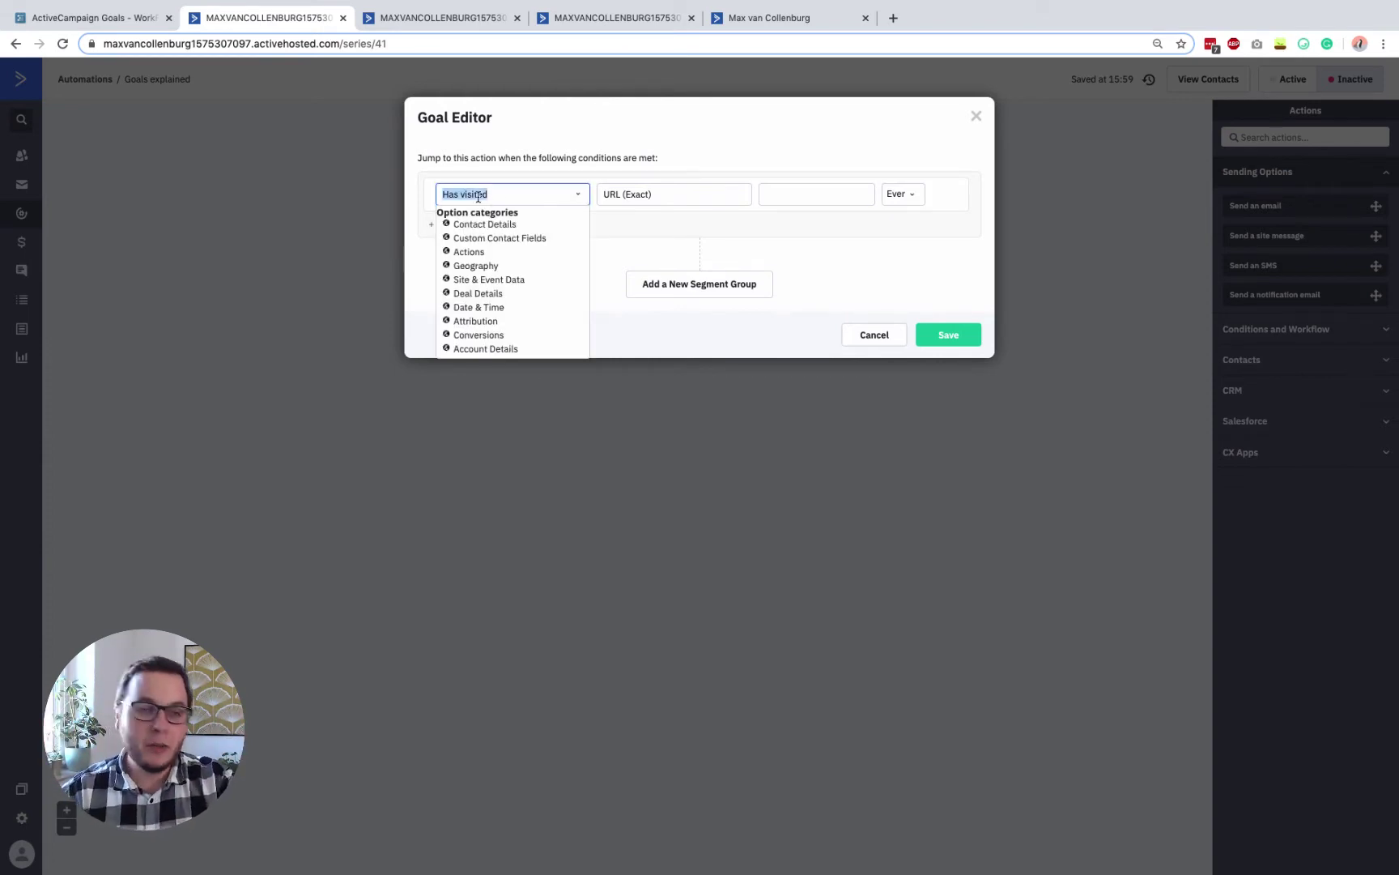
{"action": "type", "text": "tag"}
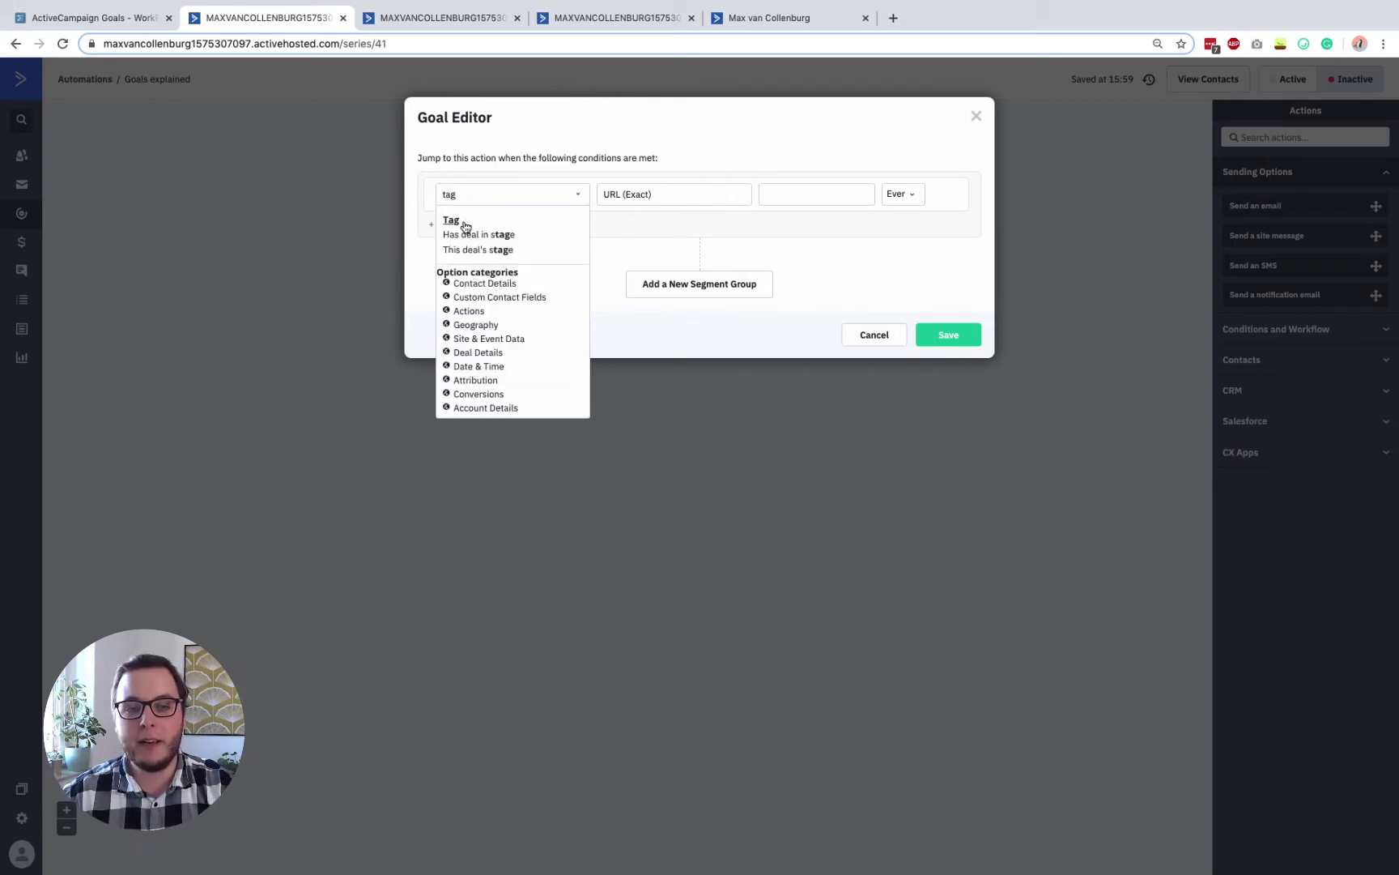
{"action": "left_click", "coordinate": [454, 217]}
{"action": "left_click", "coordinate": [796, 191]}
{"action": "type", "text": "Sales"}
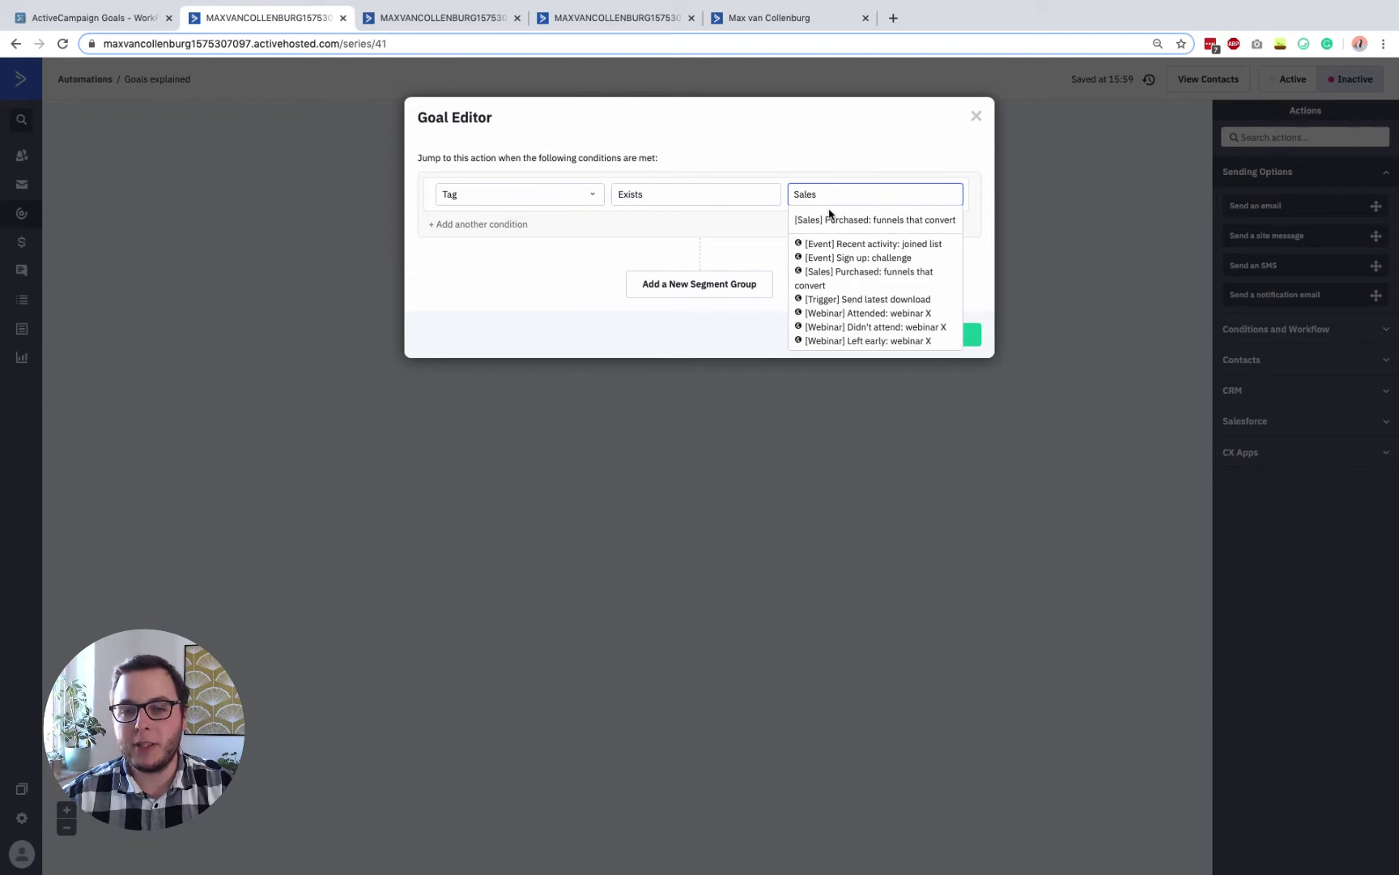
{"action": "left_click", "coordinate": [830, 216]}
{"action": "left_click", "coordinate": [939, 334]}
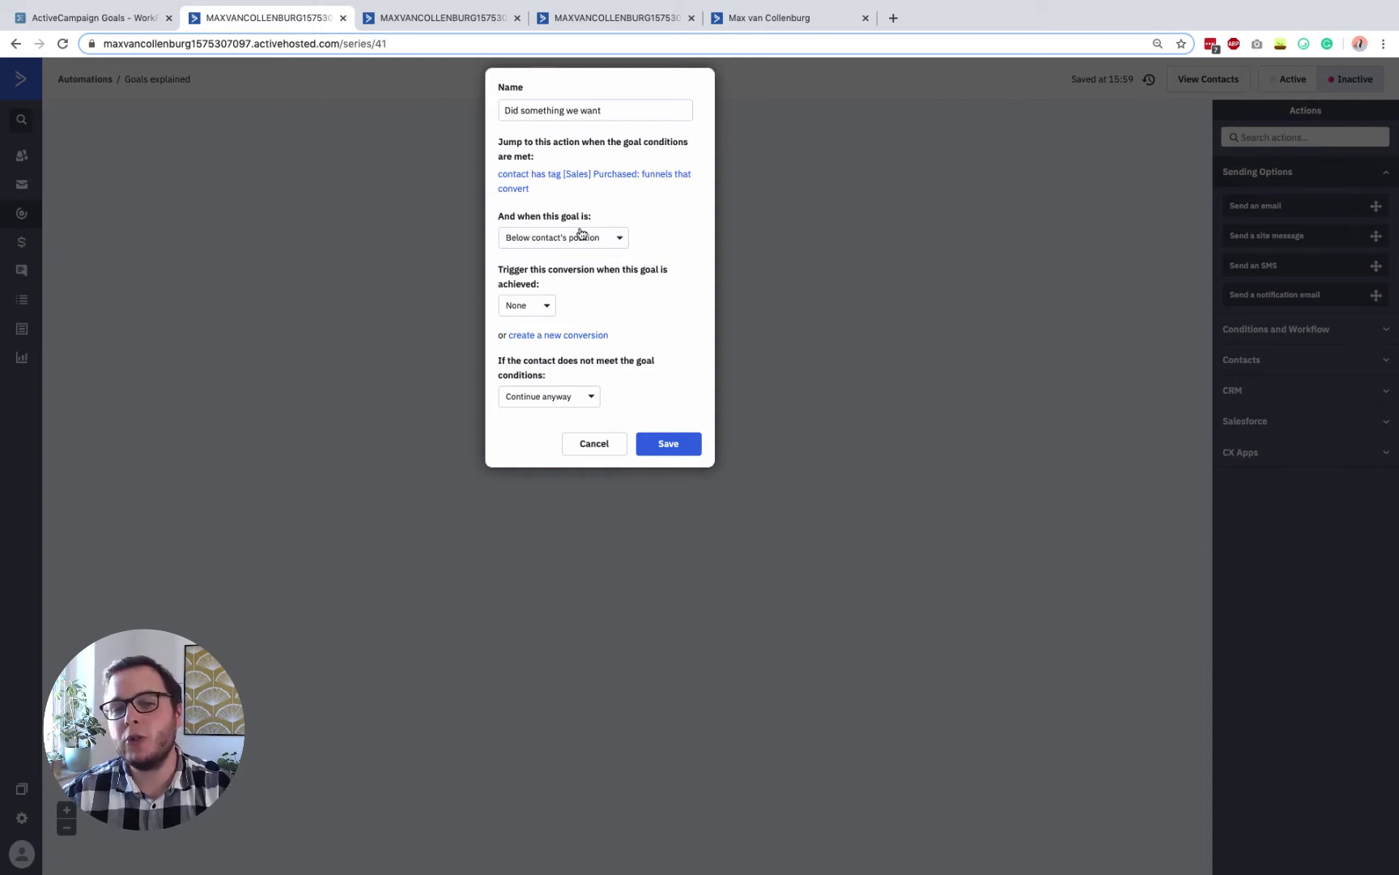
Step: Keep 'And when this goal is' set to Below contact's position
{"action": "left_click", "coordinate": [574, 240]}
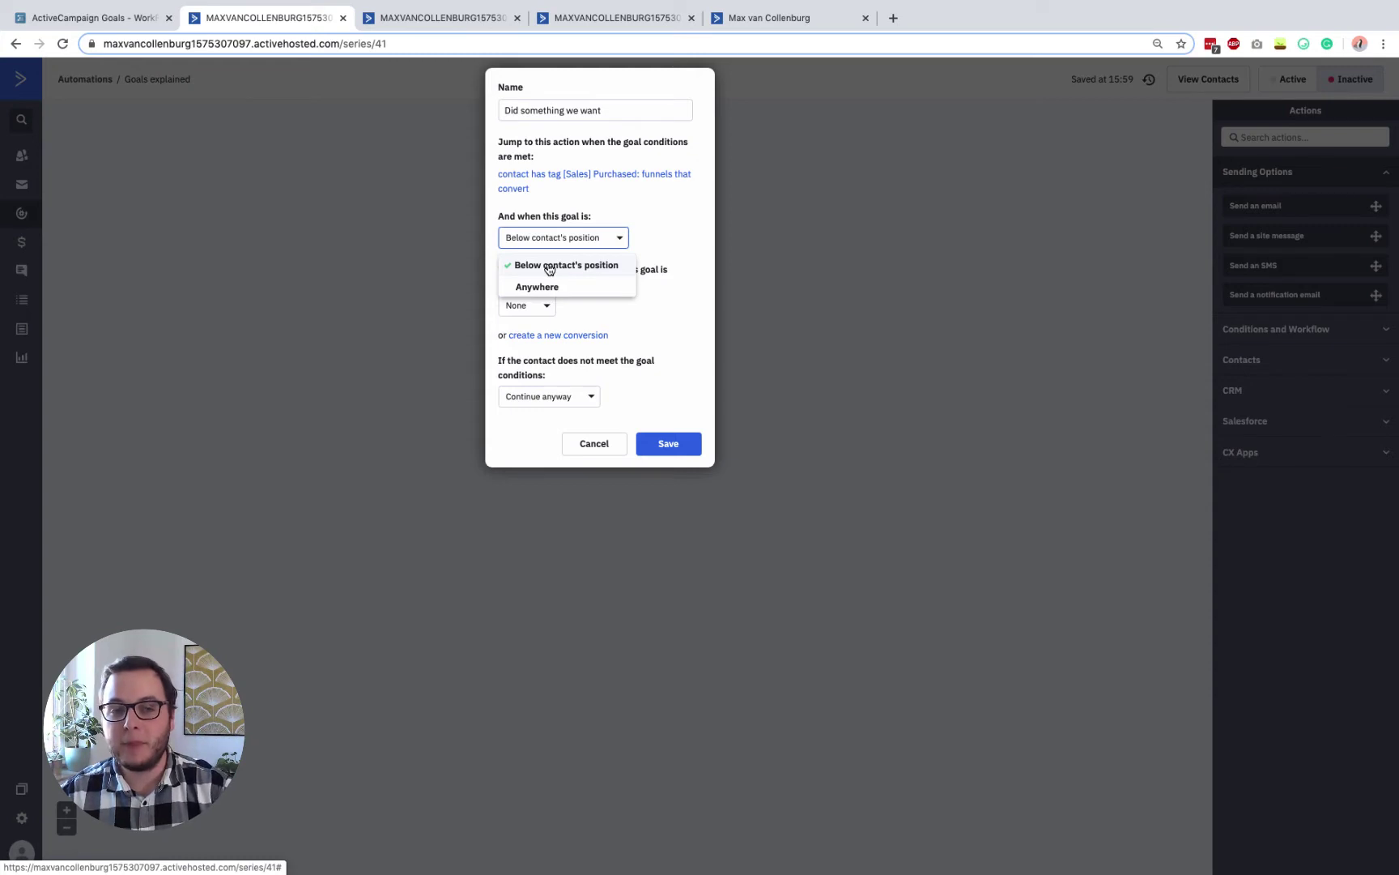
{"action": "left_click", "coordinate": [649, 227]}
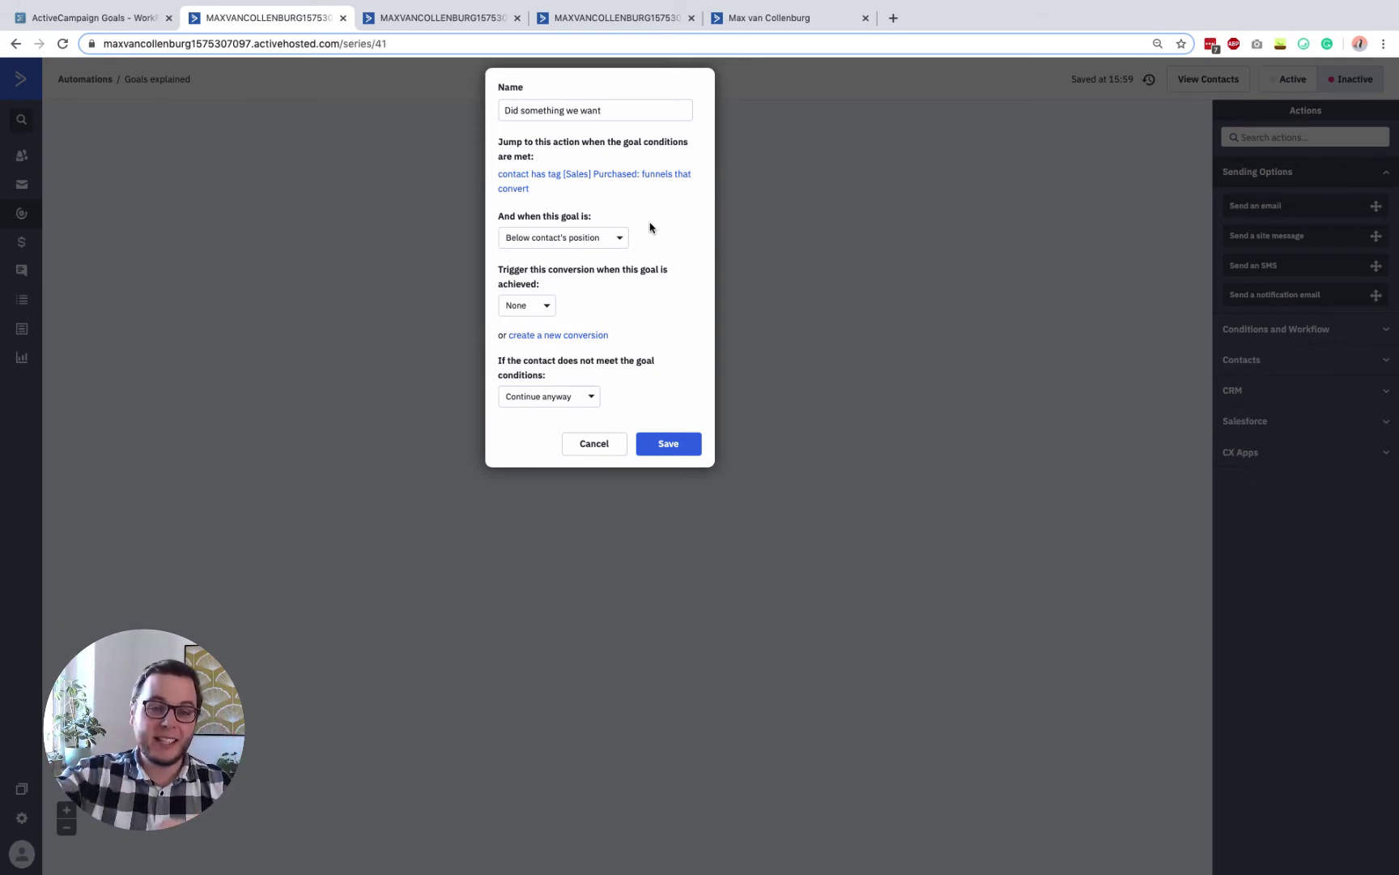
{"action": "left_click", "coordinate": [578, 239]}
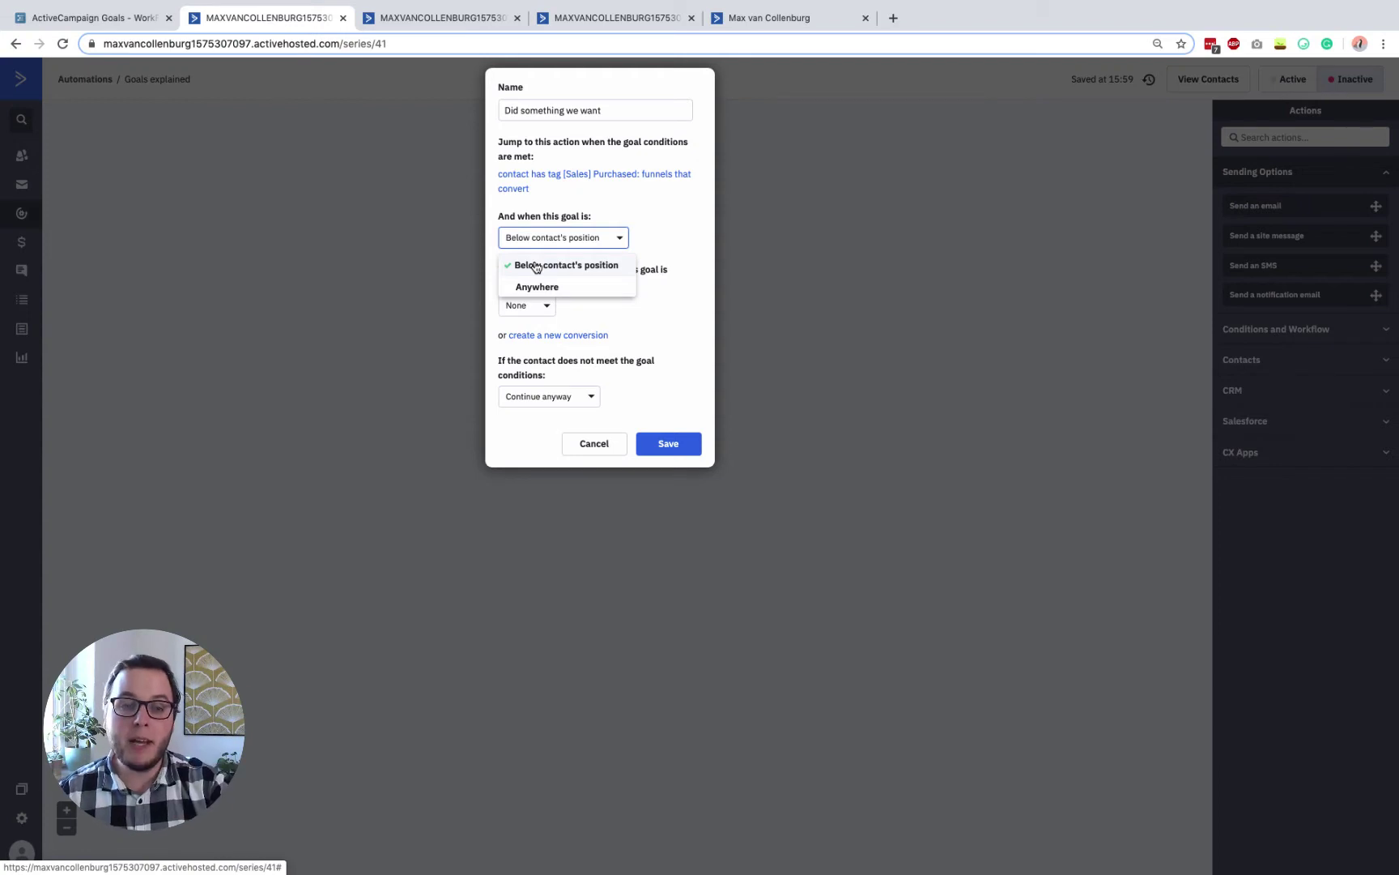
{"action": "left_click", "coordinate": [673, 250]}
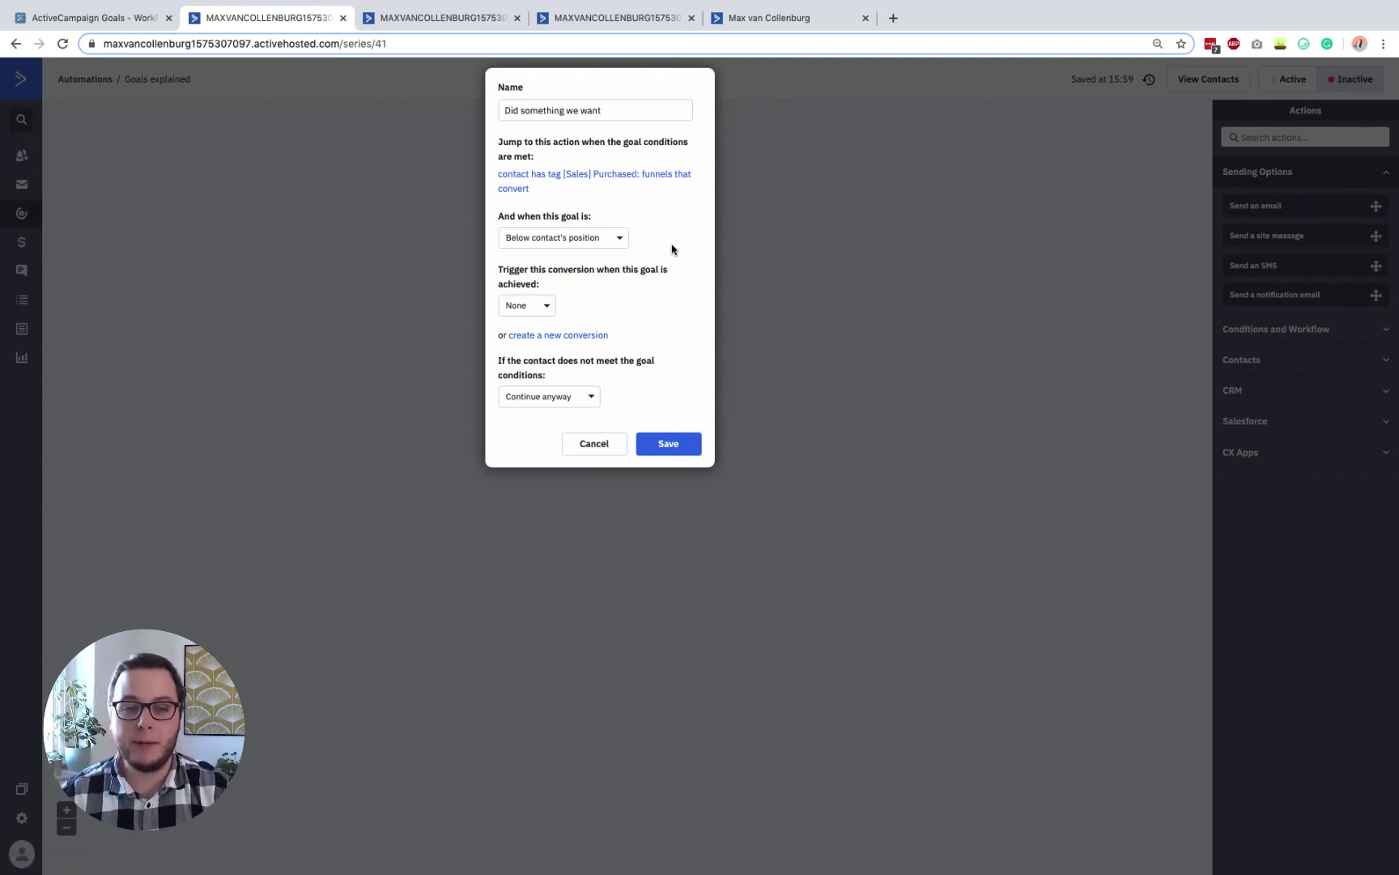
{"action": "left_click", "coordinate": [531, 237]}
{"action": "left_click", "coordinate": [521, 266]}
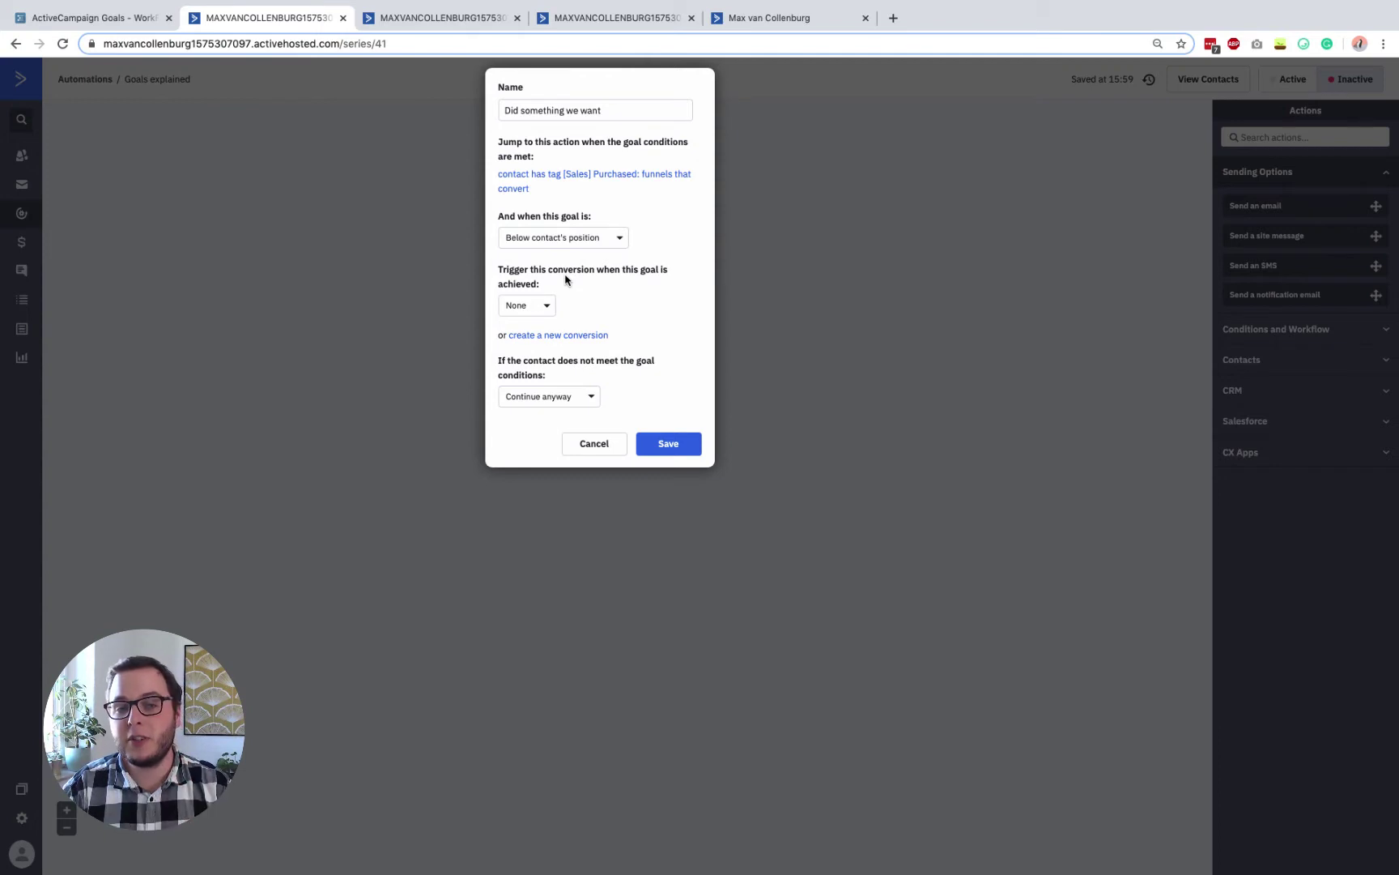
{"action": "left_click", "coordinate": [535, 306]}
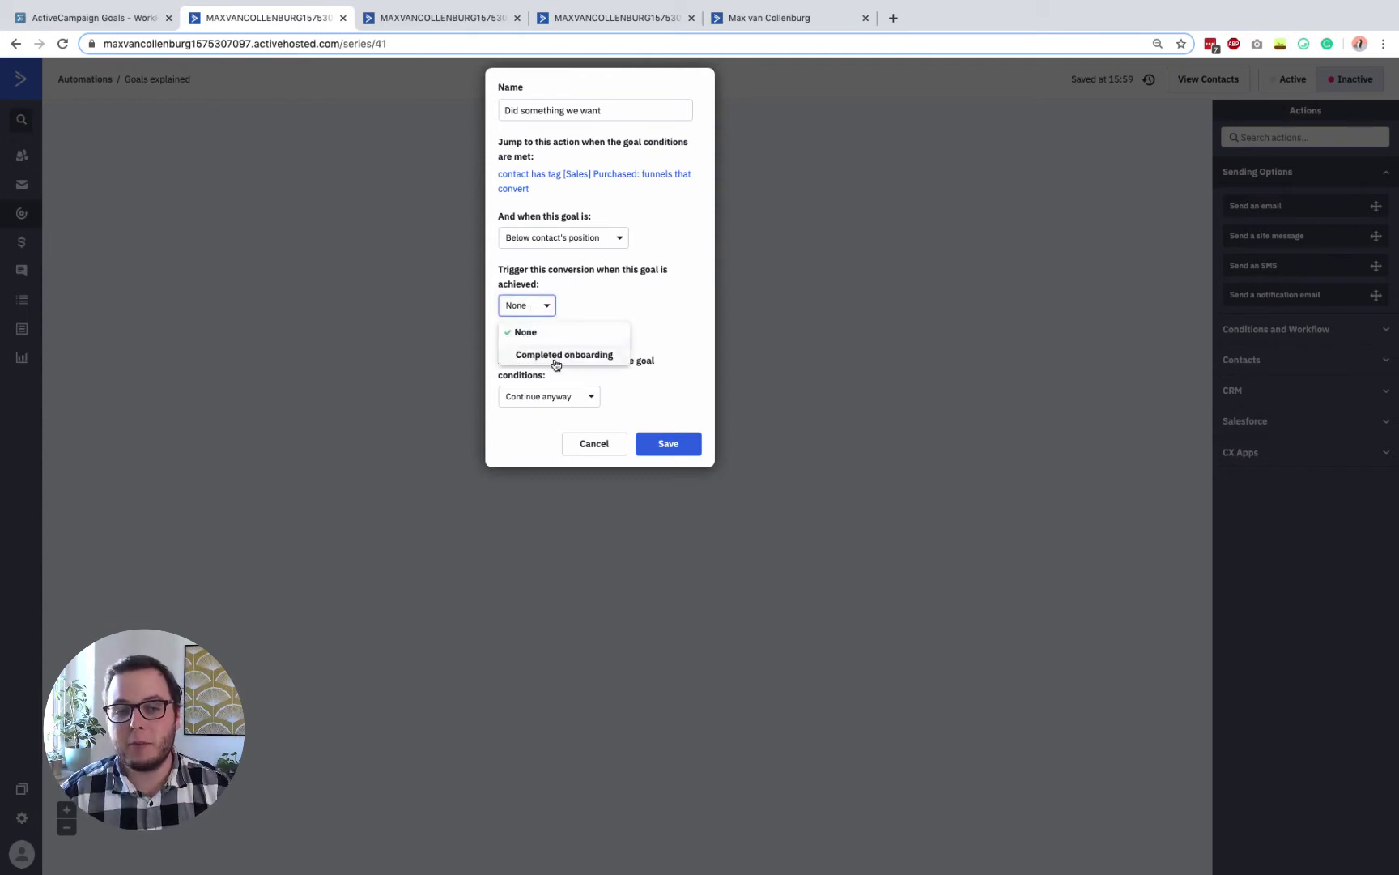
{"action": "left_click", "coordinate": [547, 356]}
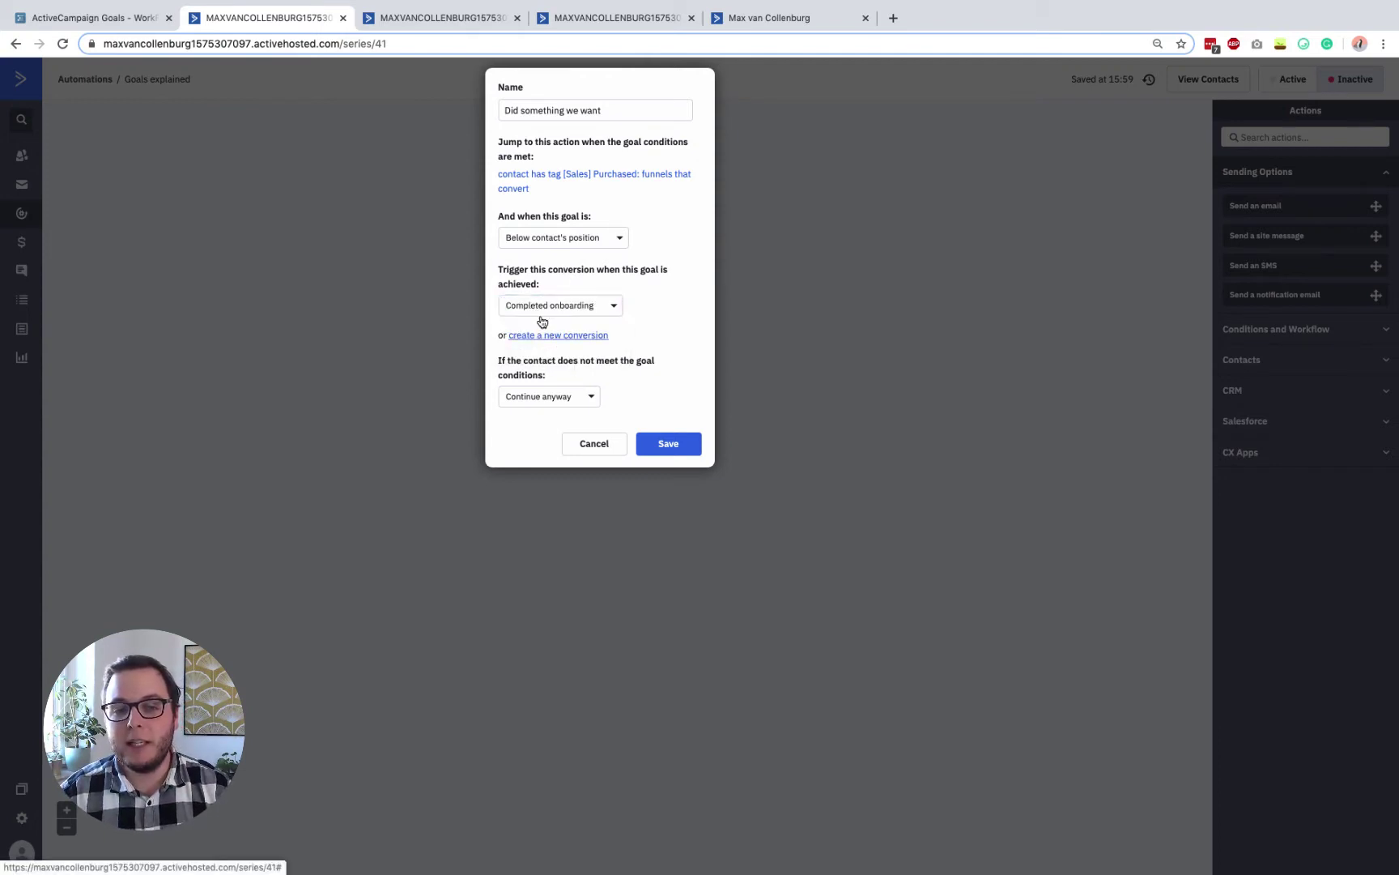
{"action": "left_click", "coordinate": [544, 313]}
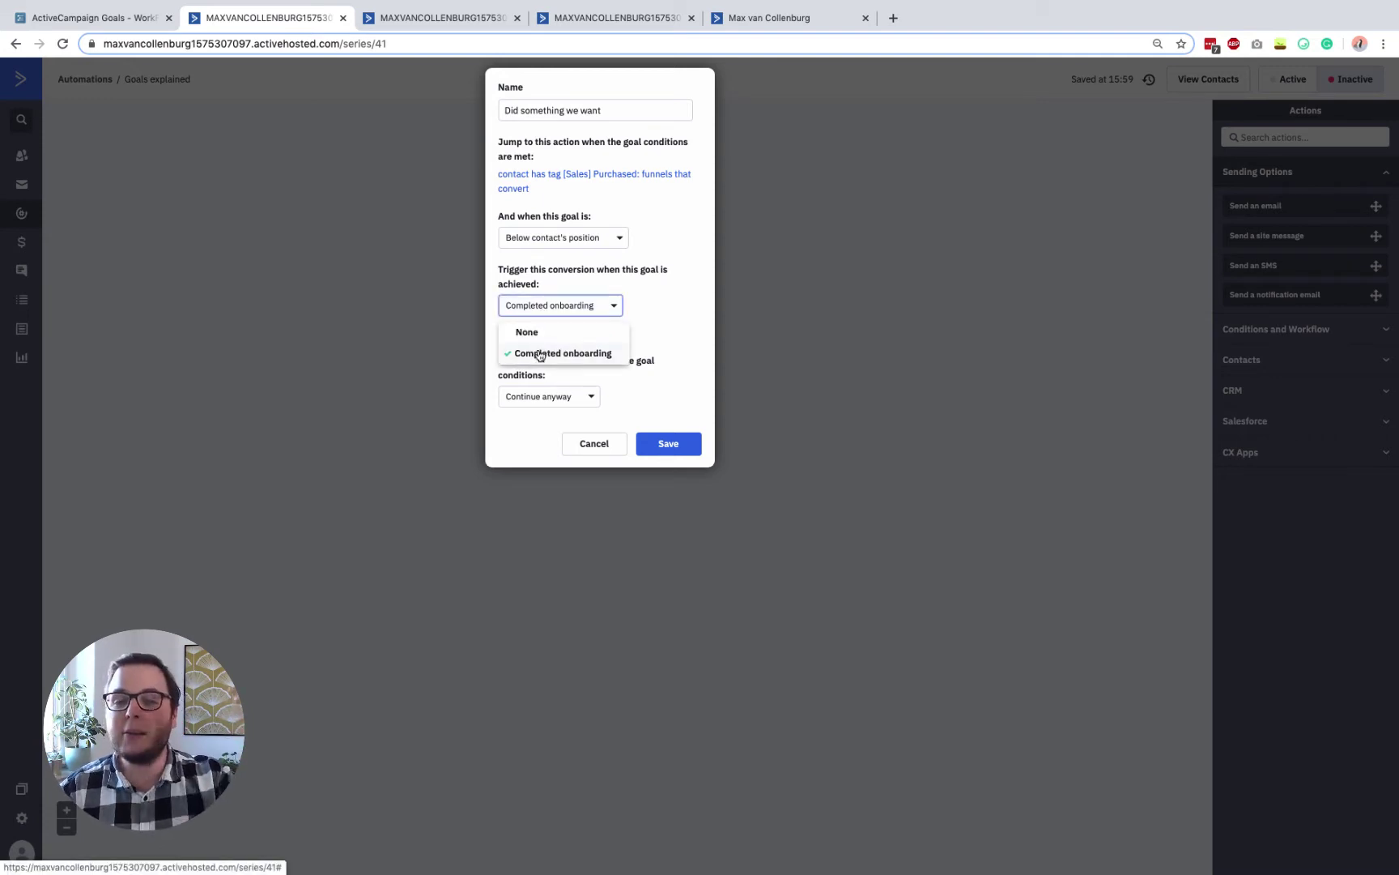
{"action": "left_click", "coordinate": [546, 303]}
{"action": "left_click", "coordinate": [537, 308]}
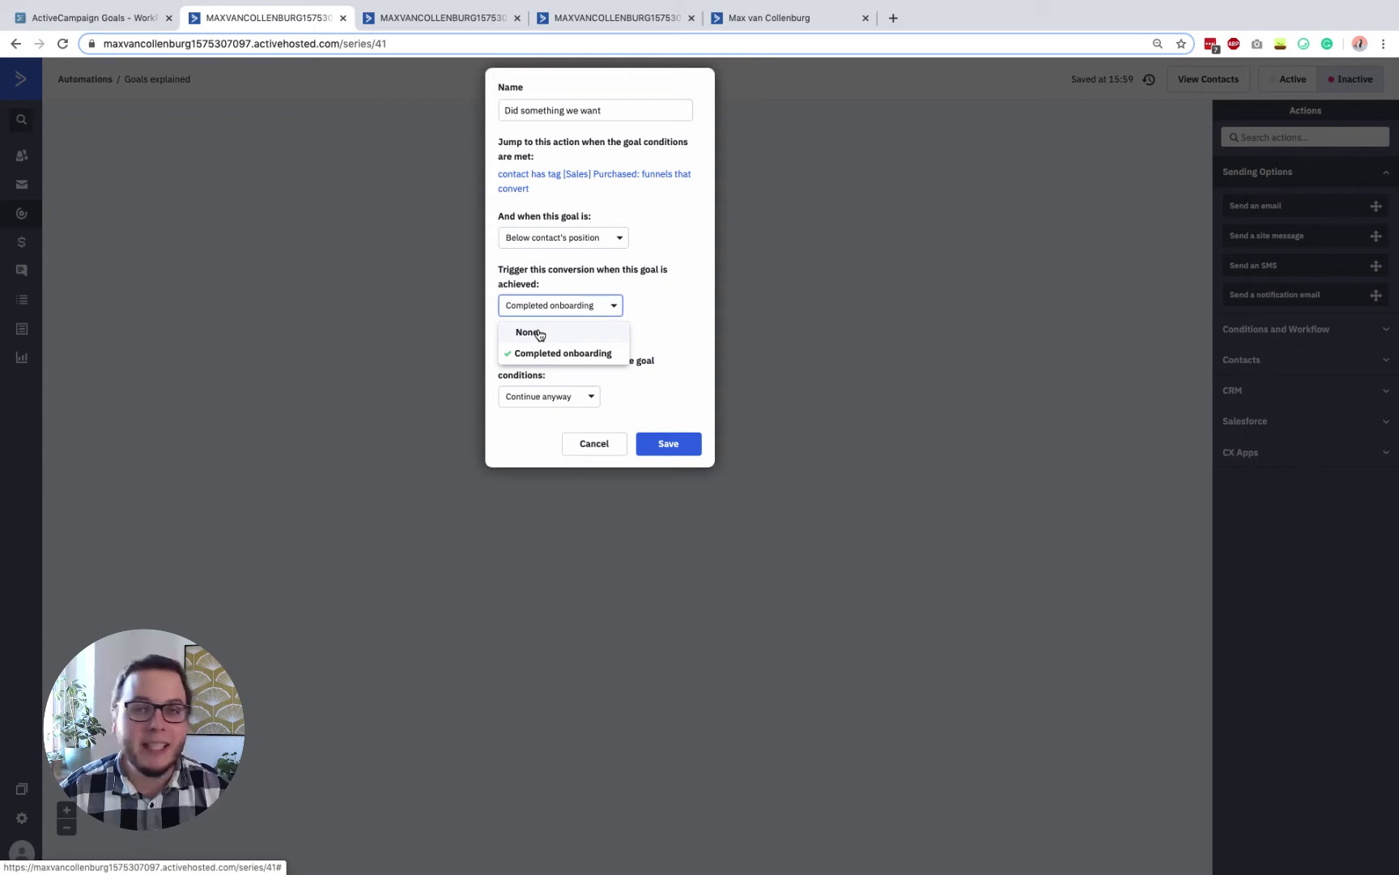
{"action": "left_click", "coordinate": [539, 332]}
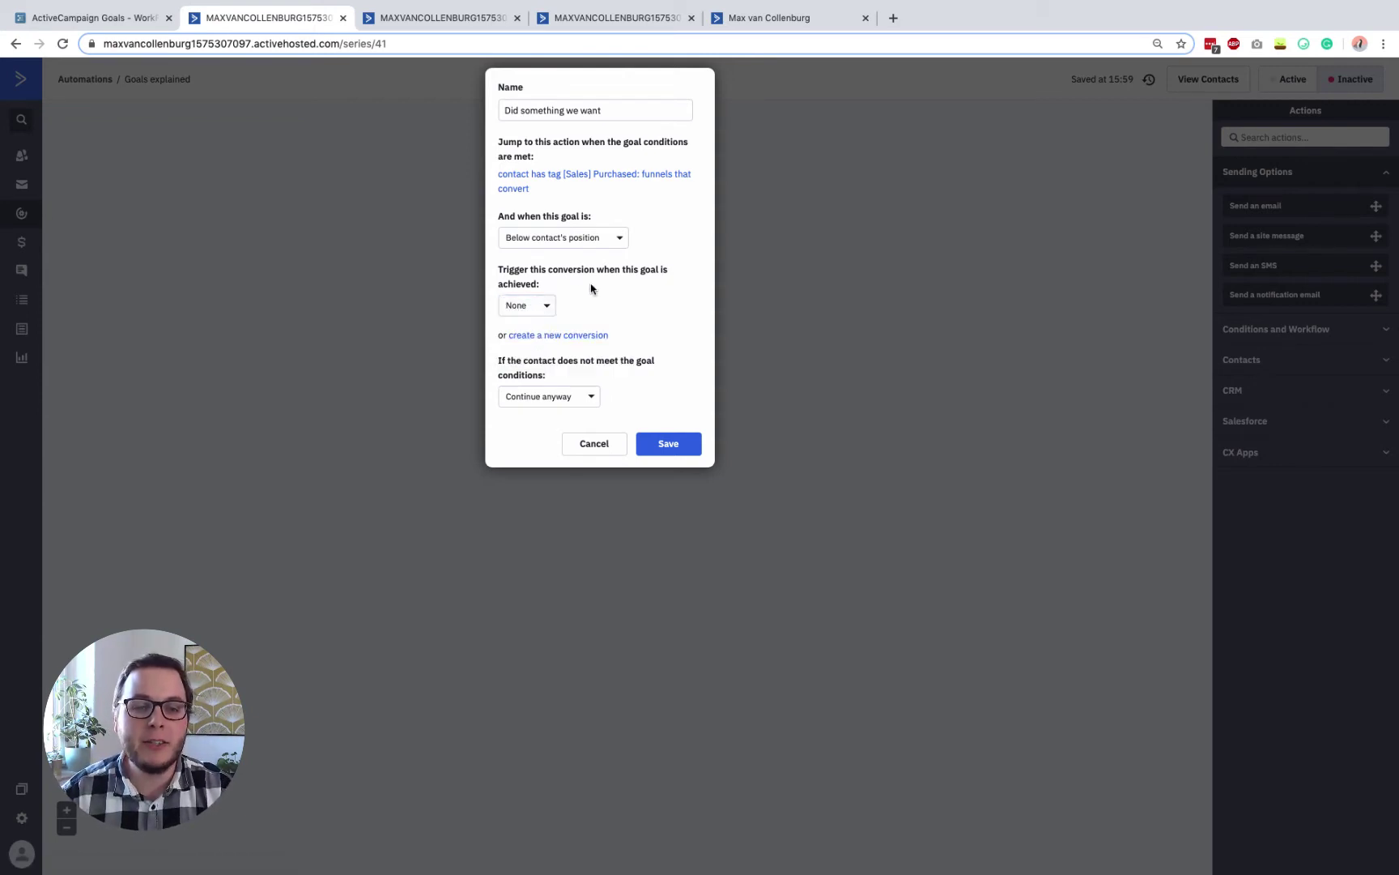
Step: Keep 'Continue anyway' for contacts not meeting the goal and save the goal step
{"action": "left_click", "coordinate": [565, 399]}
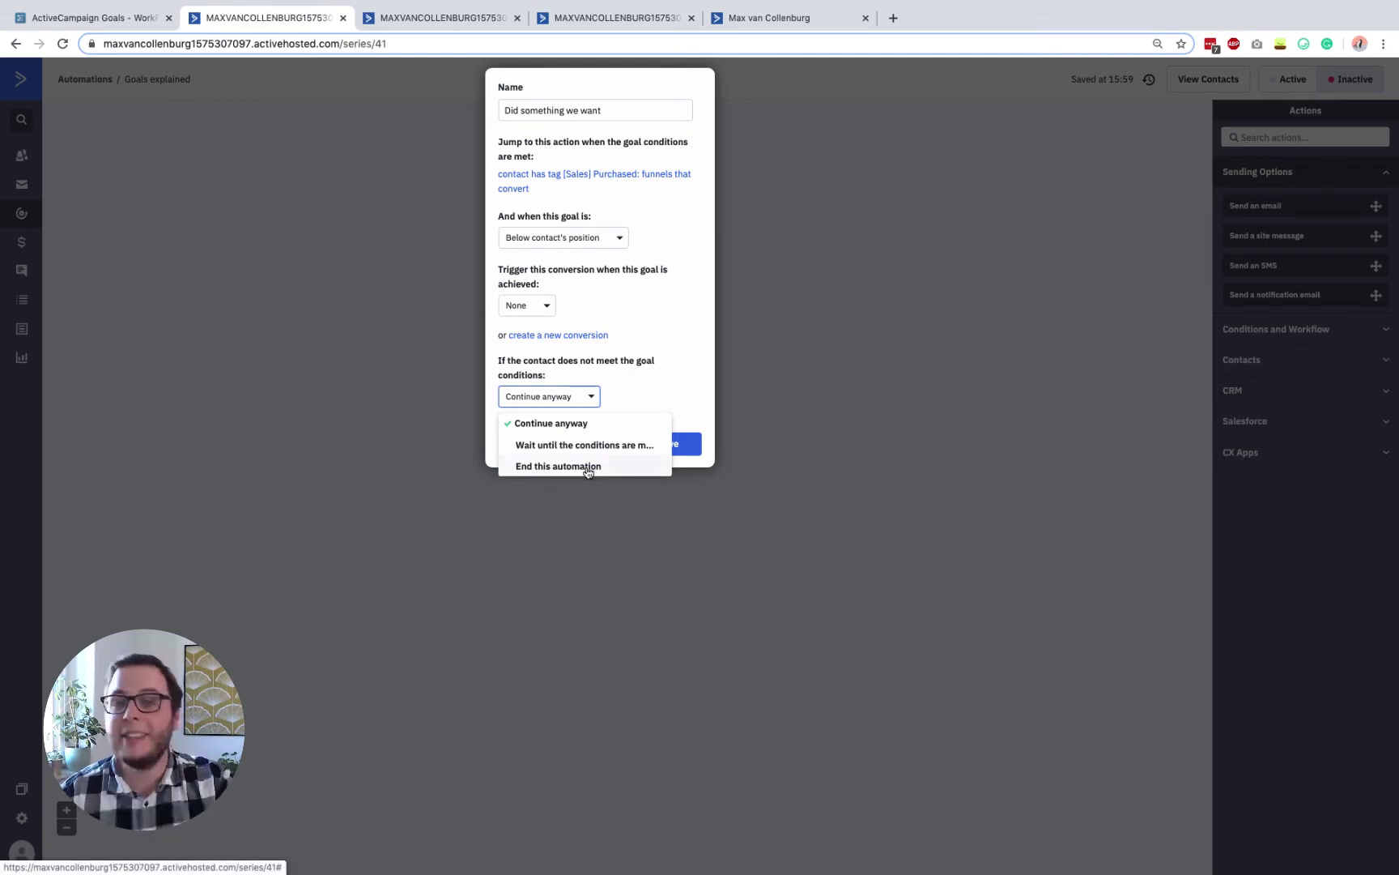
{"action": "left_click", "coordinate": [584, 397]}
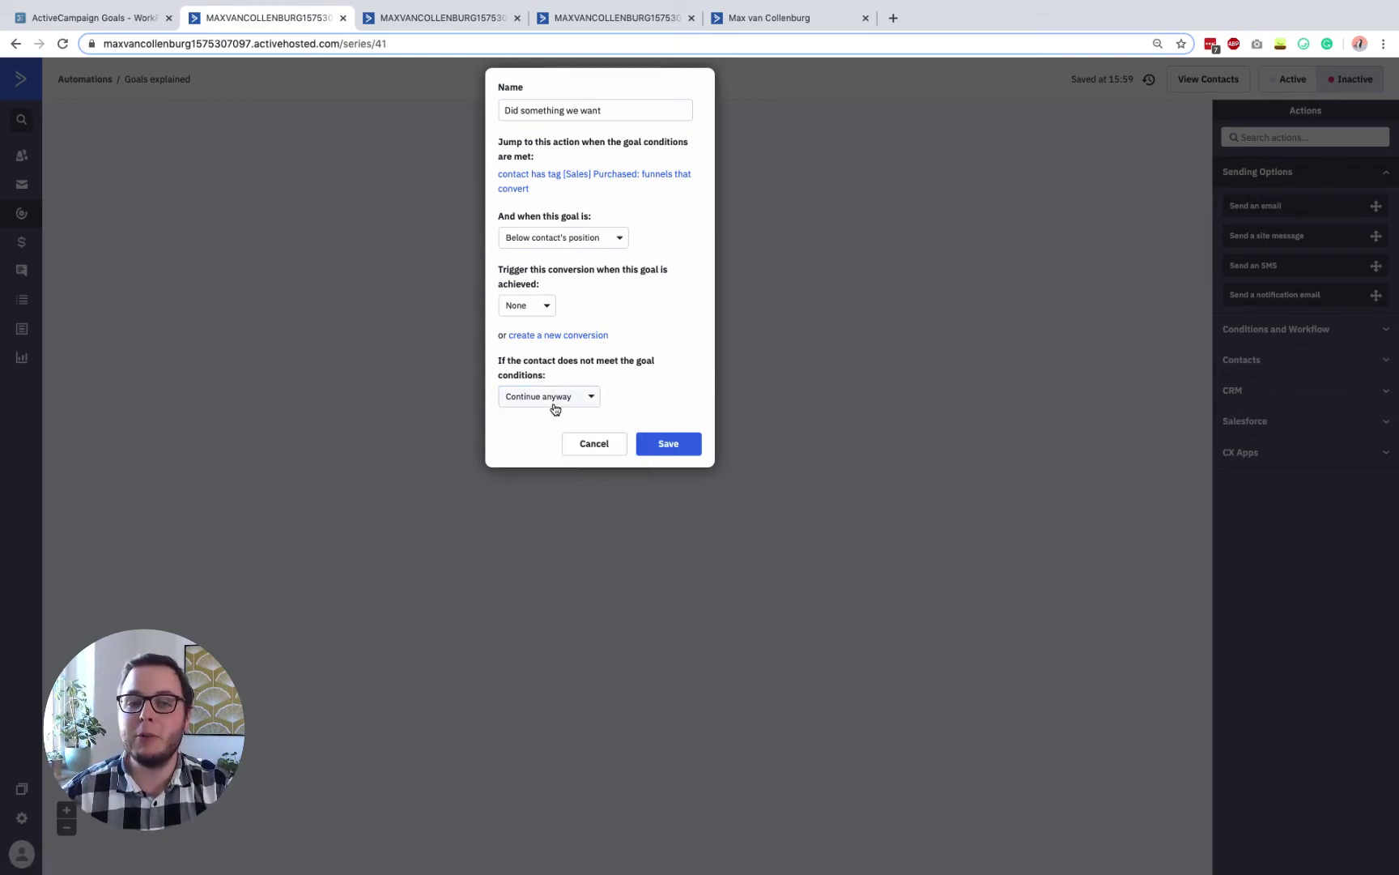
{"action": "left_click", "coordinate": [664, 454]}
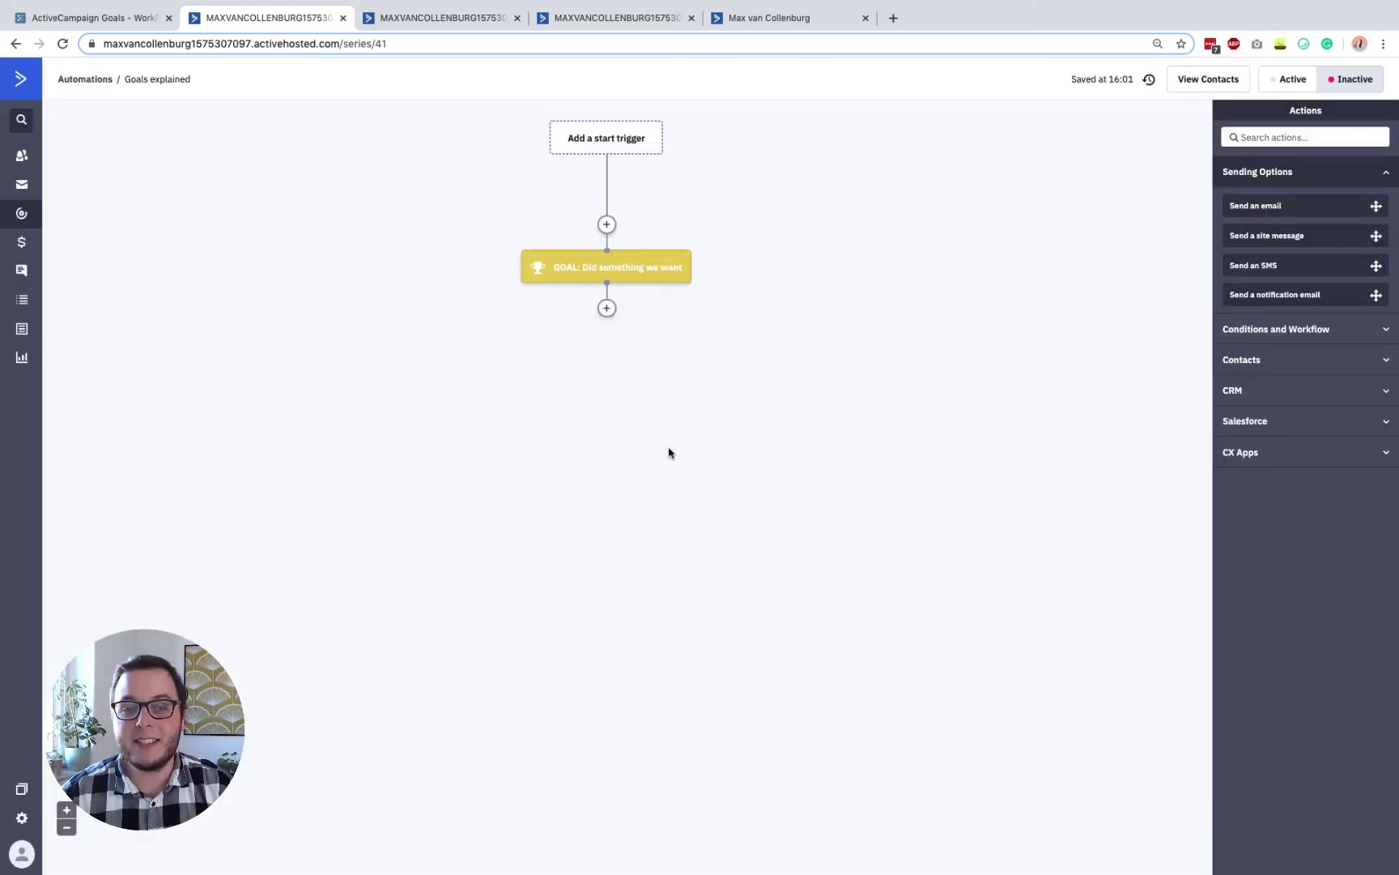
Step: Highlight the 'Exit a promotion on purchase' and 'not interested' examples, then open Evergreen 3-Day Offer
{"action": "mouse_move", "coordinate": [615, 268]}
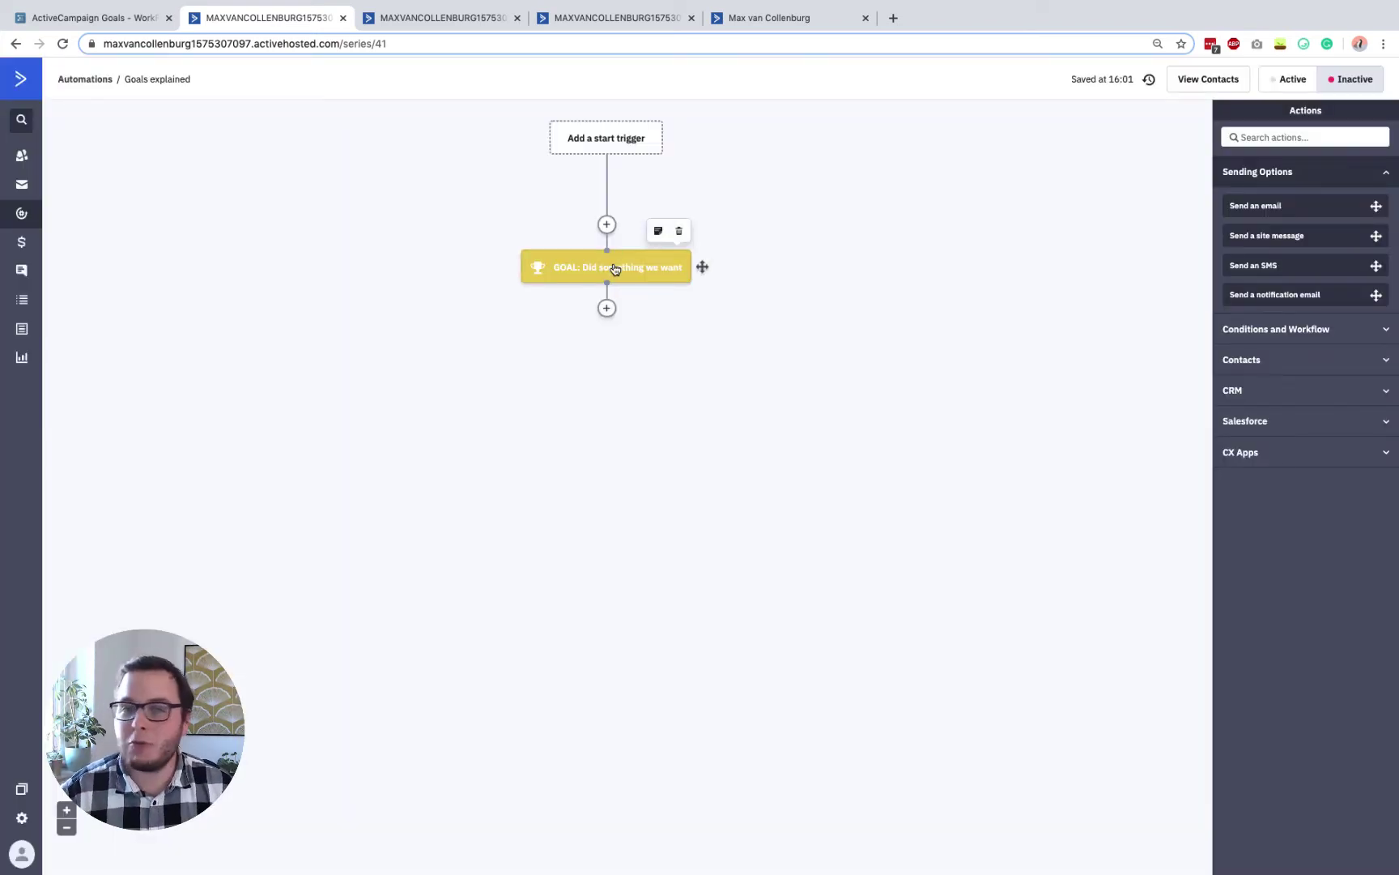
{"action": "left_click", "coordinate": [121, 15]}
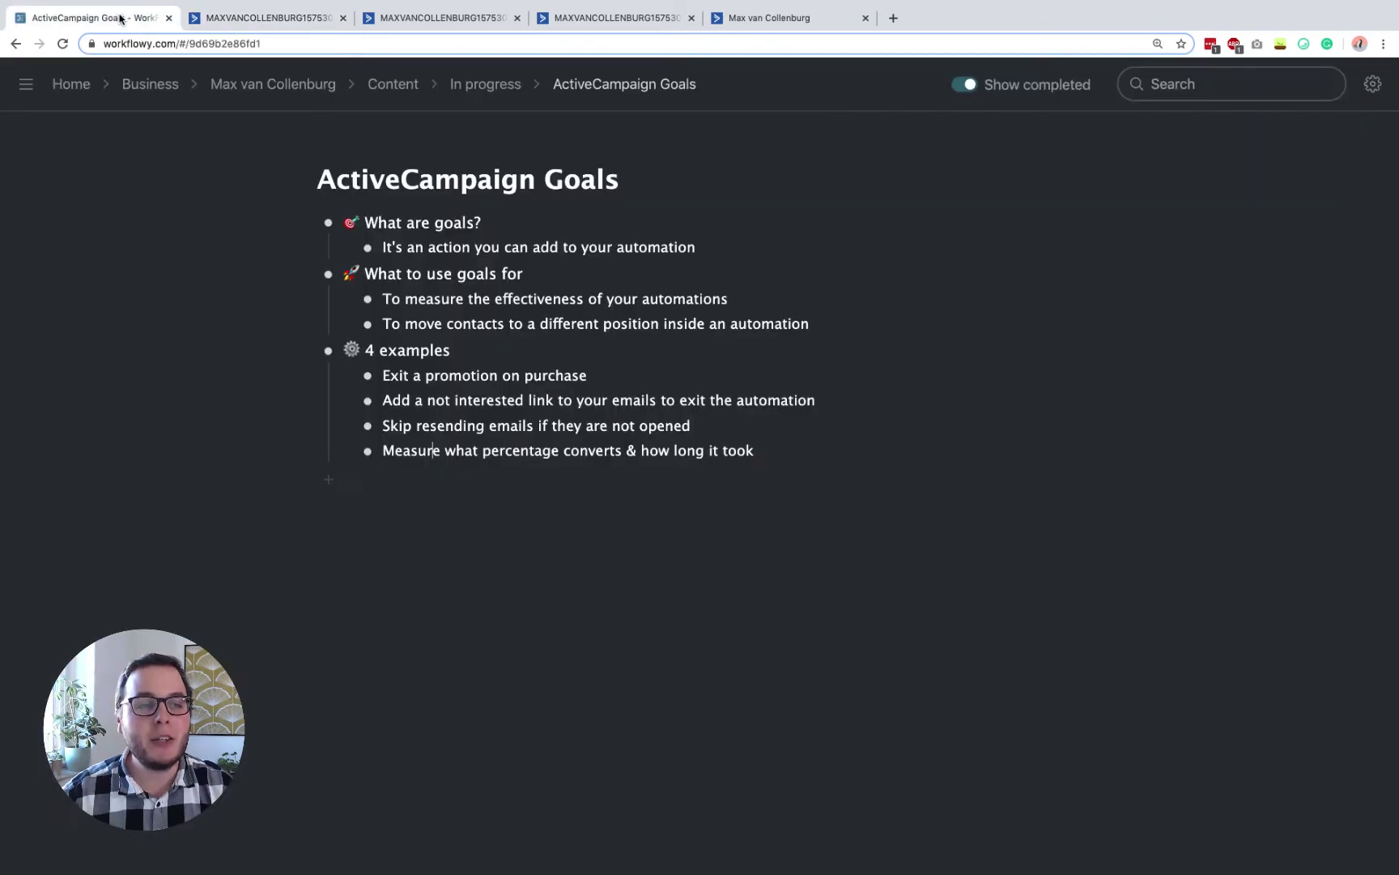
{"action": "triple_click", "coordinate": [510, 400]}
{"action": "left_click_drag", "start_coordinate": [462, 390], "coordinate": [438, 369]}
{"action": "left_click", "coordinate": [437, 372]}
{"action": "triple_click", "coordinate": [436, 373]}
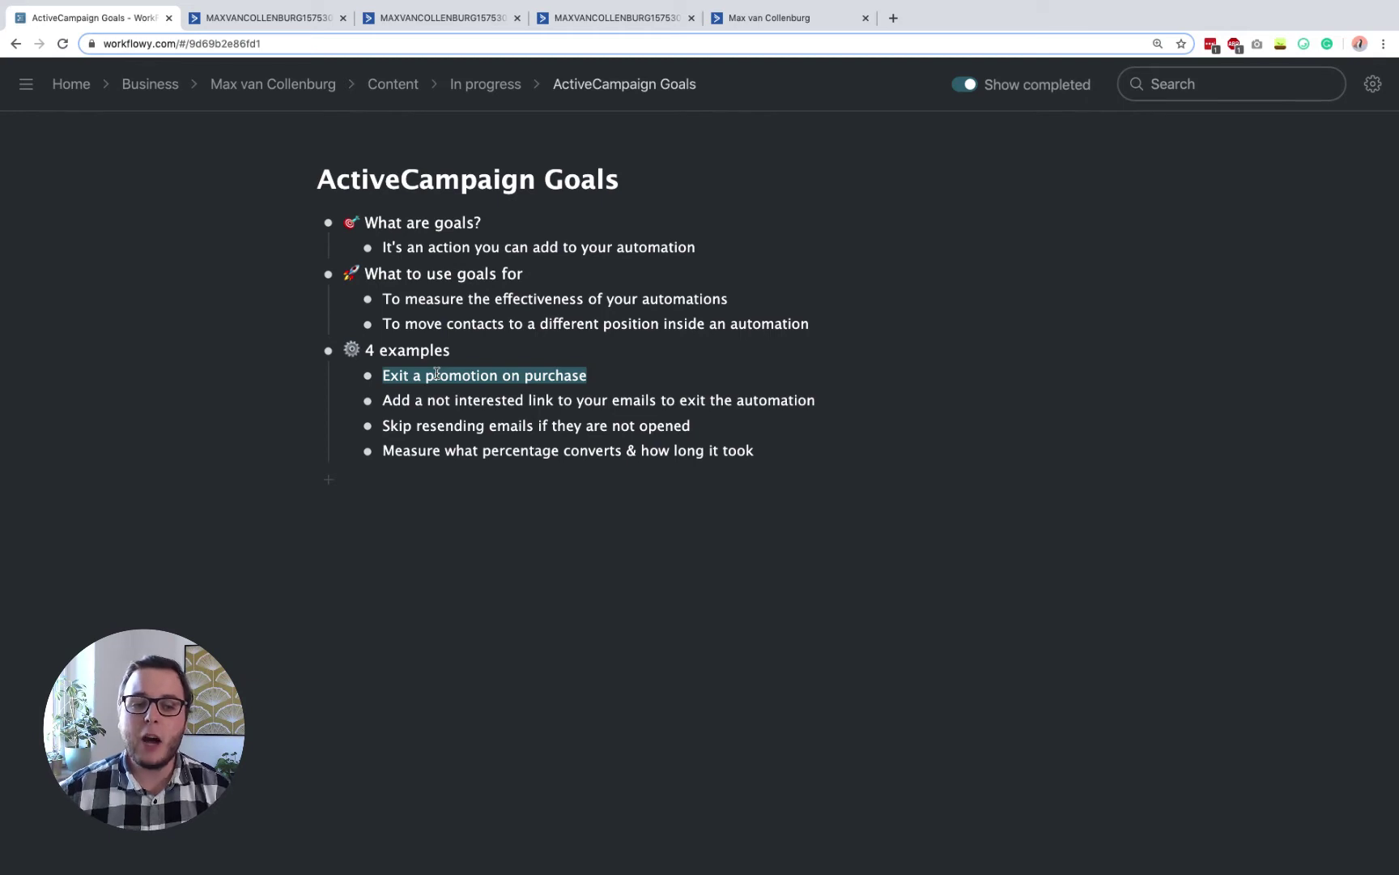
{"action": "triple_click", "coordinate": [462, 400]}
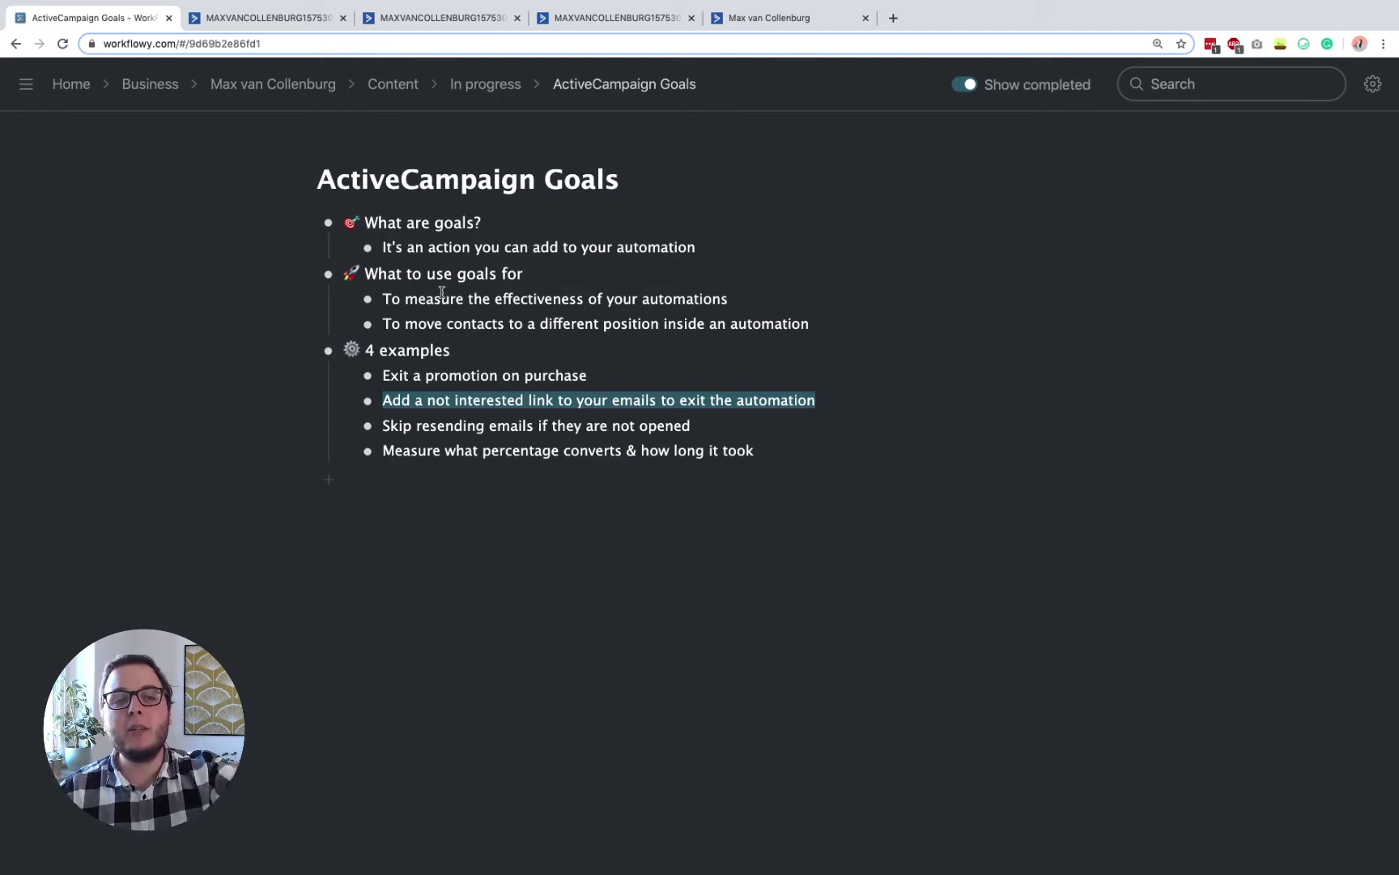
{"action": "left_click", "coordinate": [441, 18]}
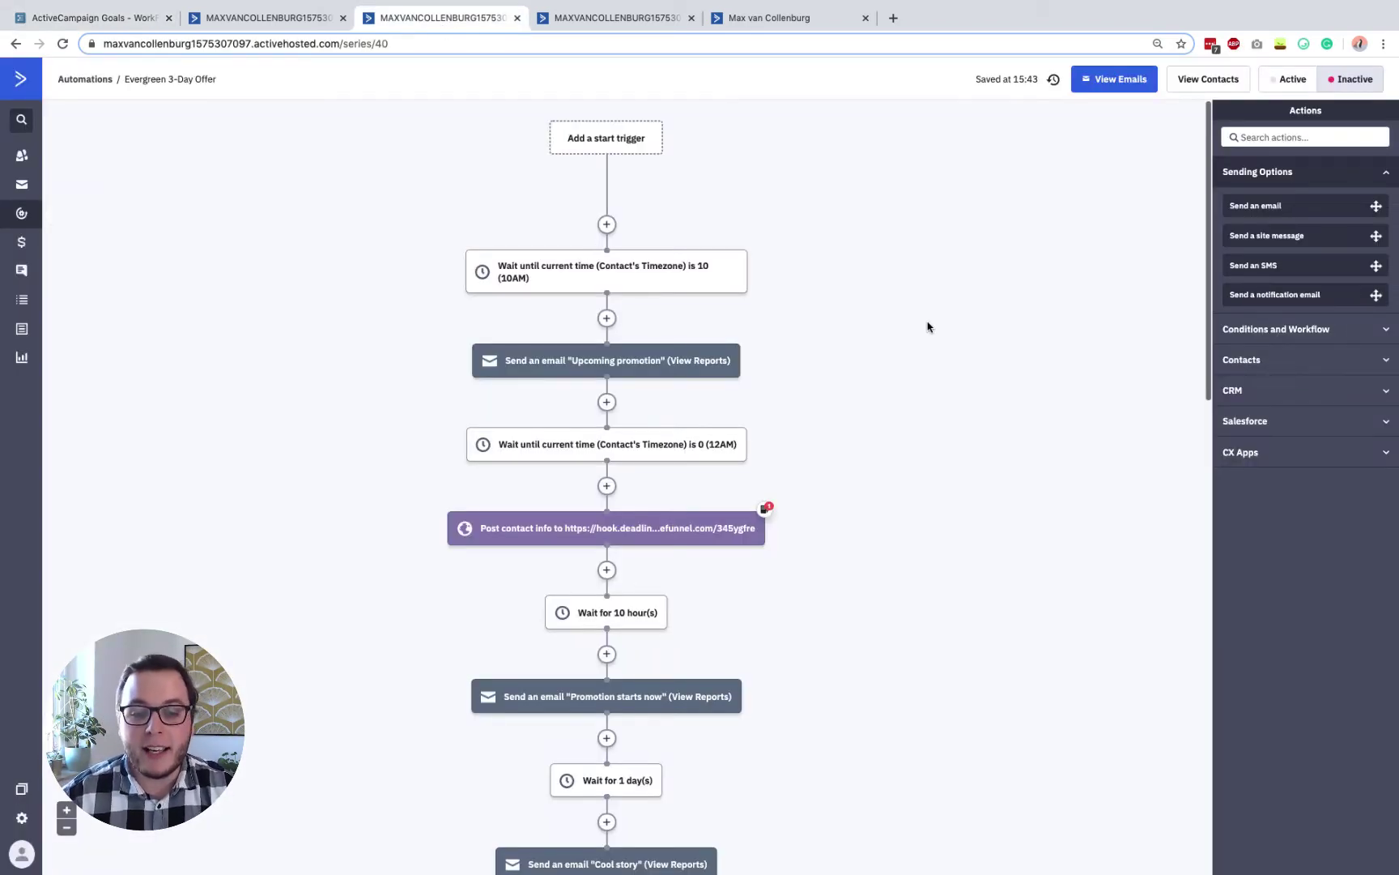
Step: Scroll the Evergreen 3-Day Offer canvas down to the Yes/No check and its Purchased offer and Not interested goals
{"action": "scroll", "coordinate": [928, 326], "scroll_direction": "down", "scroll_amount": 5}
{"action": "scroll", "coordinate": [928, 326], "scroll_direction": "up", "scroll_amount": 2}
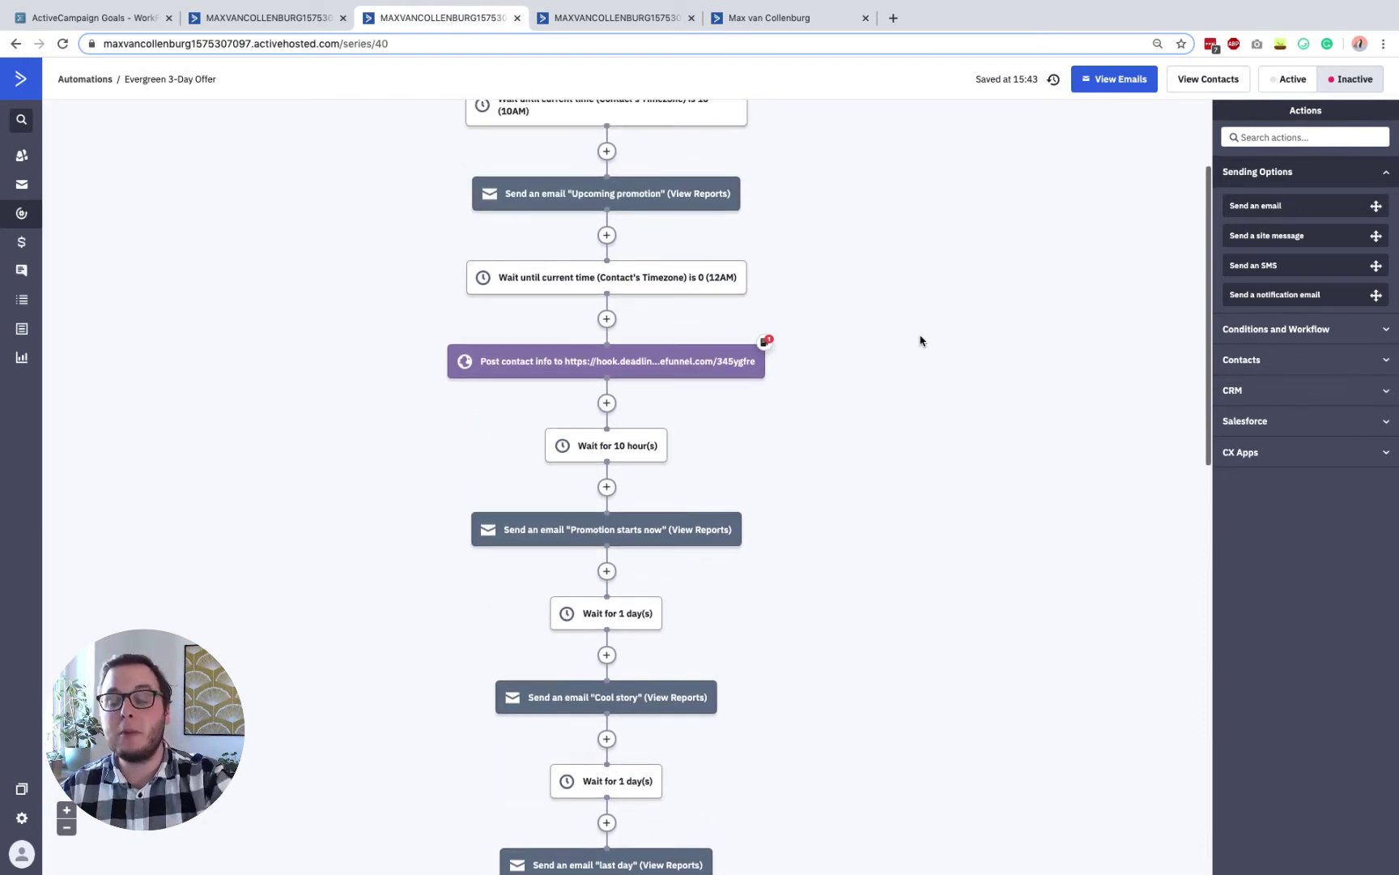
{"action": "scroll", "coordinate": [920, 340], "scroll_direction": "up", "scroll_amount": 3}
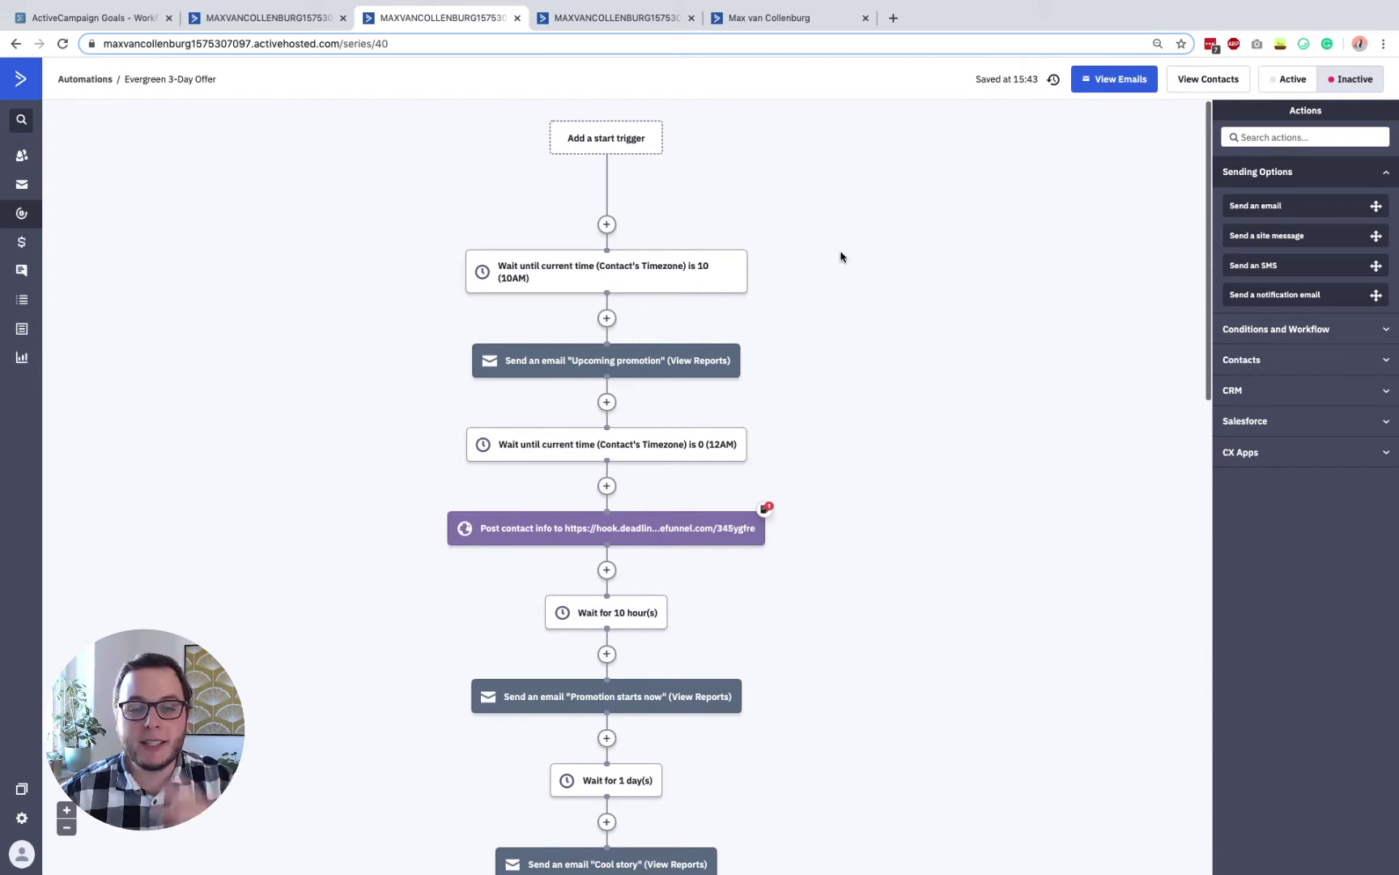
{"action": "mouse_move", "coordinate": [595, 359]}
{"action": "mouse_move", "coordinate": [653, 354]}
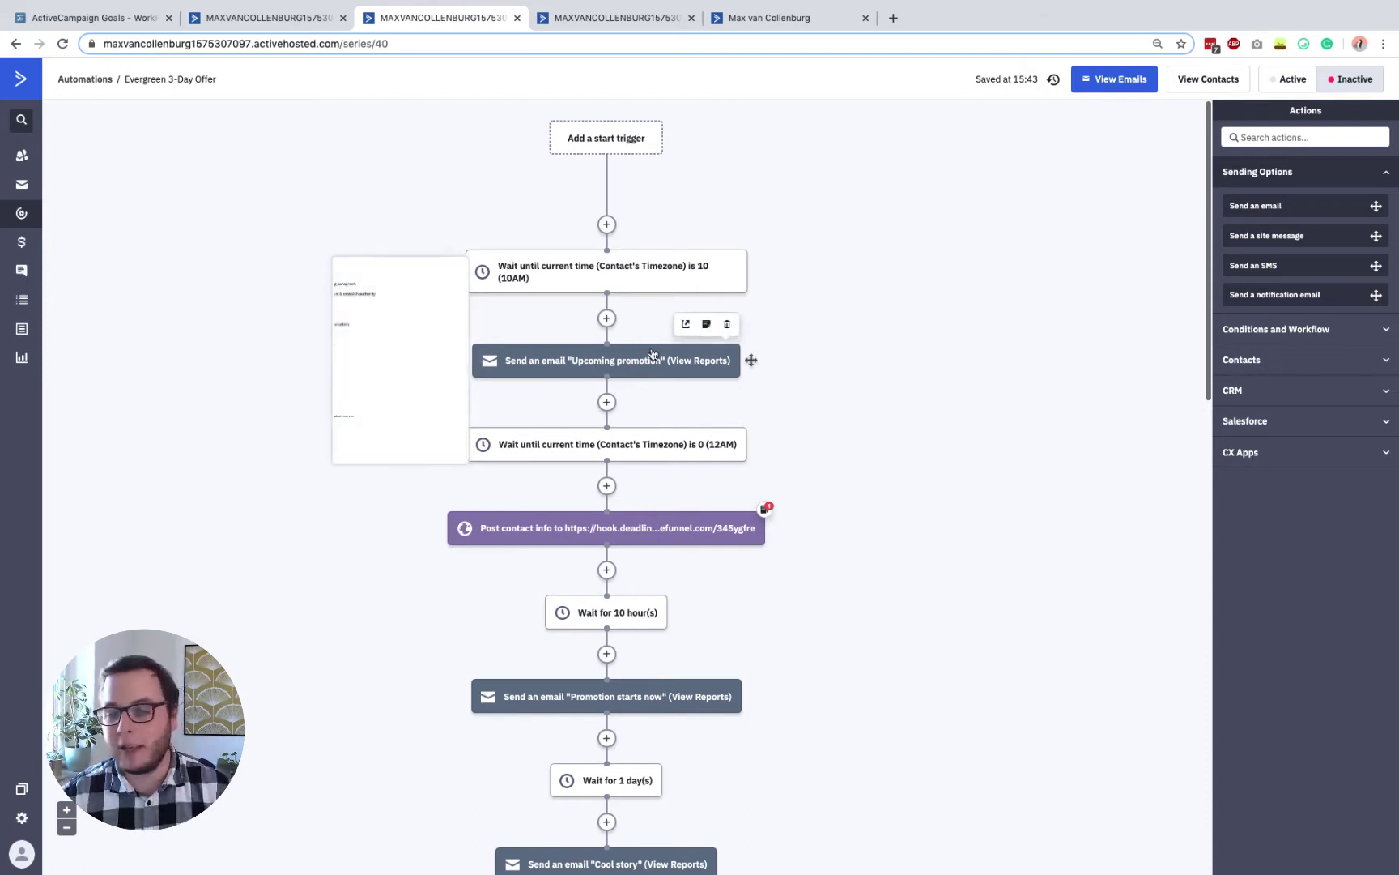
{"action": "scroll", "coordinate": [652, 354], "scroll_direction": "down", "scroll_amount": 1}
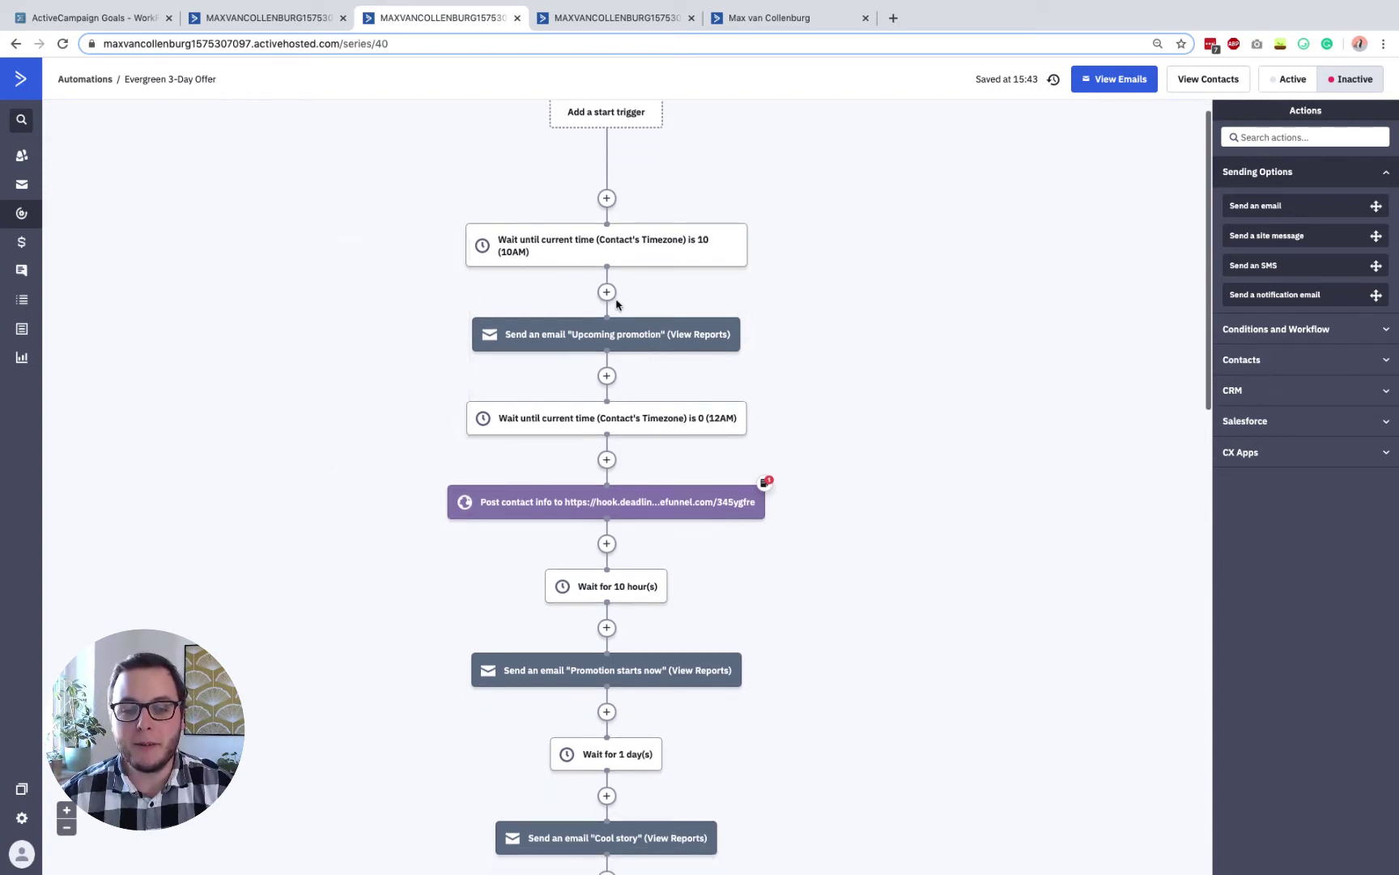
{"action": "scroll", "coordinate": [617, 305], "scroll_direction": "down", "scroll_amount": 5}
{"action": "scroll", "coordinate": [617, 304], "scroll_direction": "down", "scroll_amount": 1}
{"action": "mouse_move", "coordinate": [690, 301]}
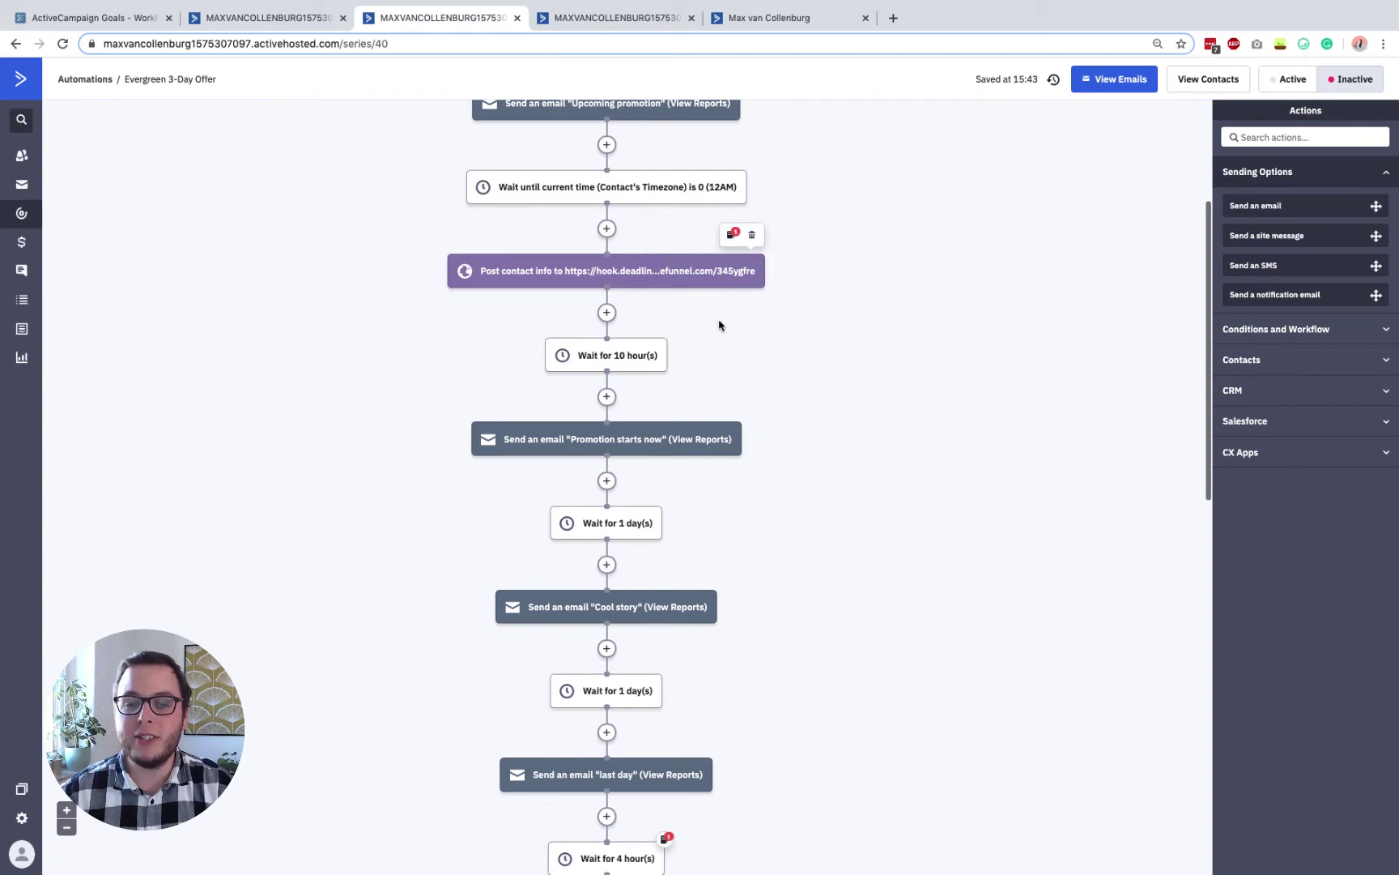
{"action": "scroll", "coordinate": [773, 357], "scroll_direction": "down", "scroll_amount": 5}
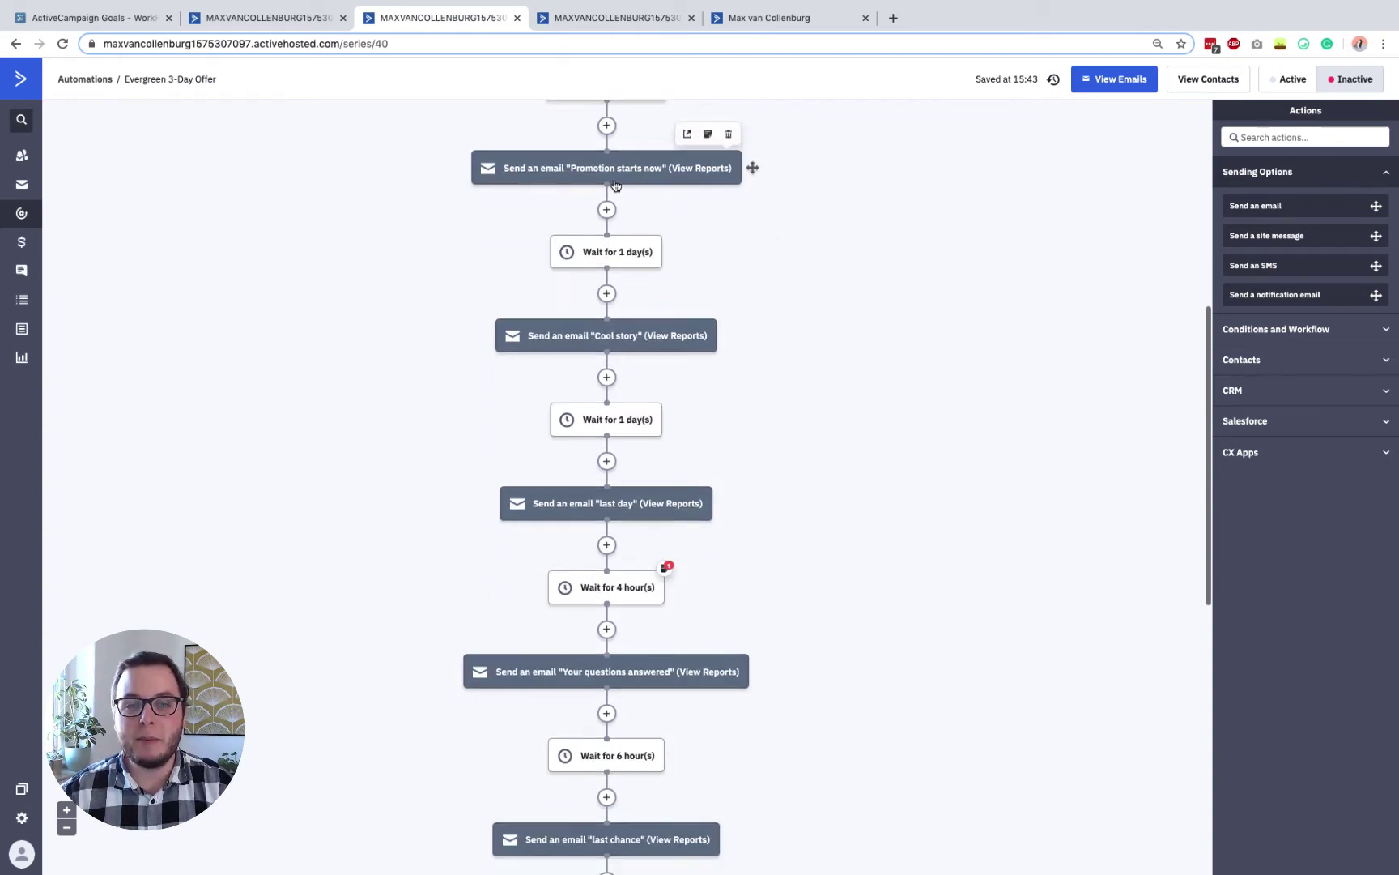
{"action": "scroll", "coordinate": [603, 218], "scroll_direction": "up", "scroll_amount": 2}
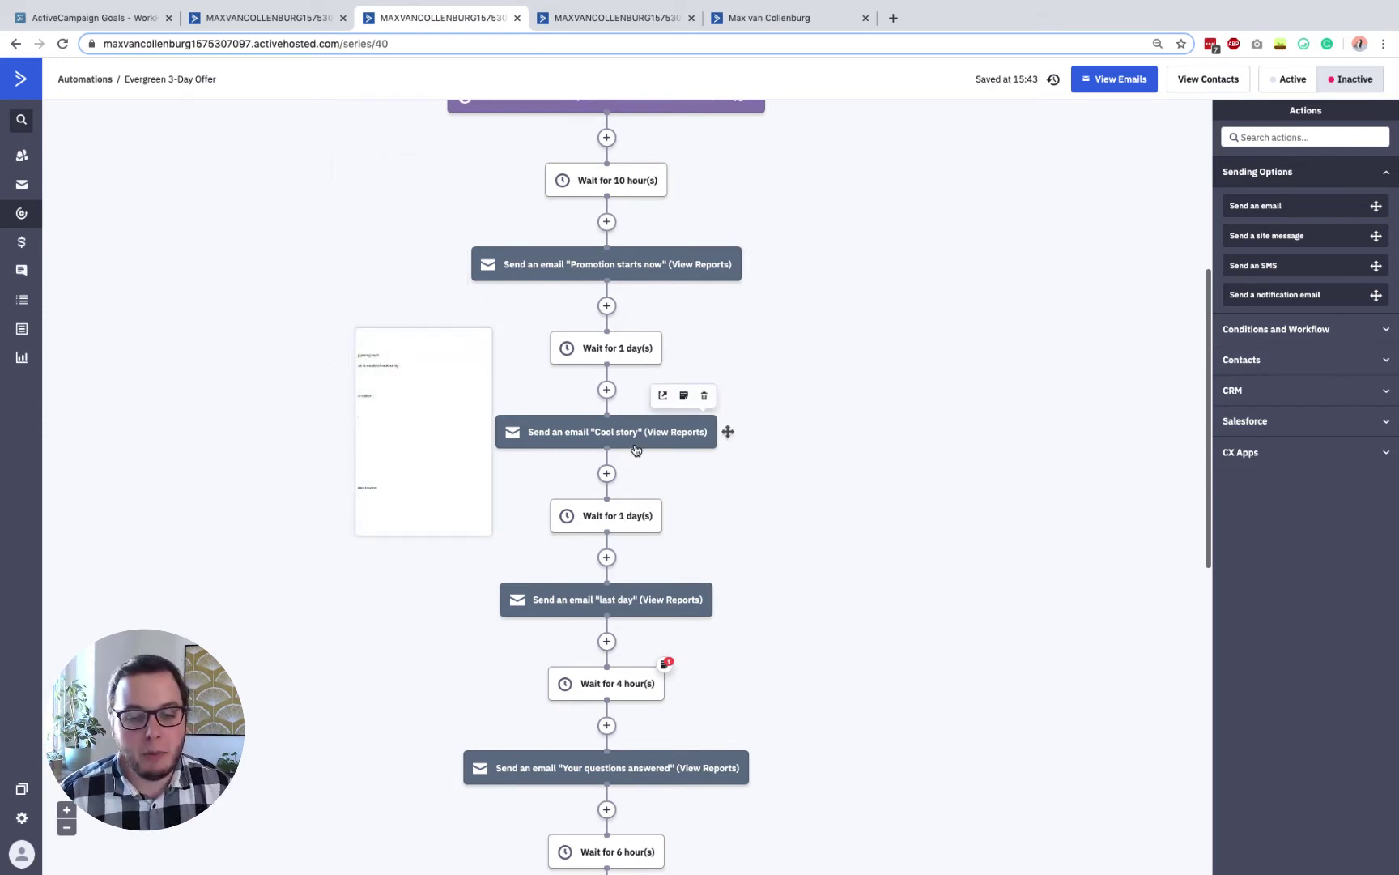
{"action": "scroll", "coordinate": [640, 446], "scroll_direction": "down", "scroll_amount": 2}
{"action": "scroll", "coordinate": [754, 437], "scroll_direction": "down", "scroll_amount": 3}
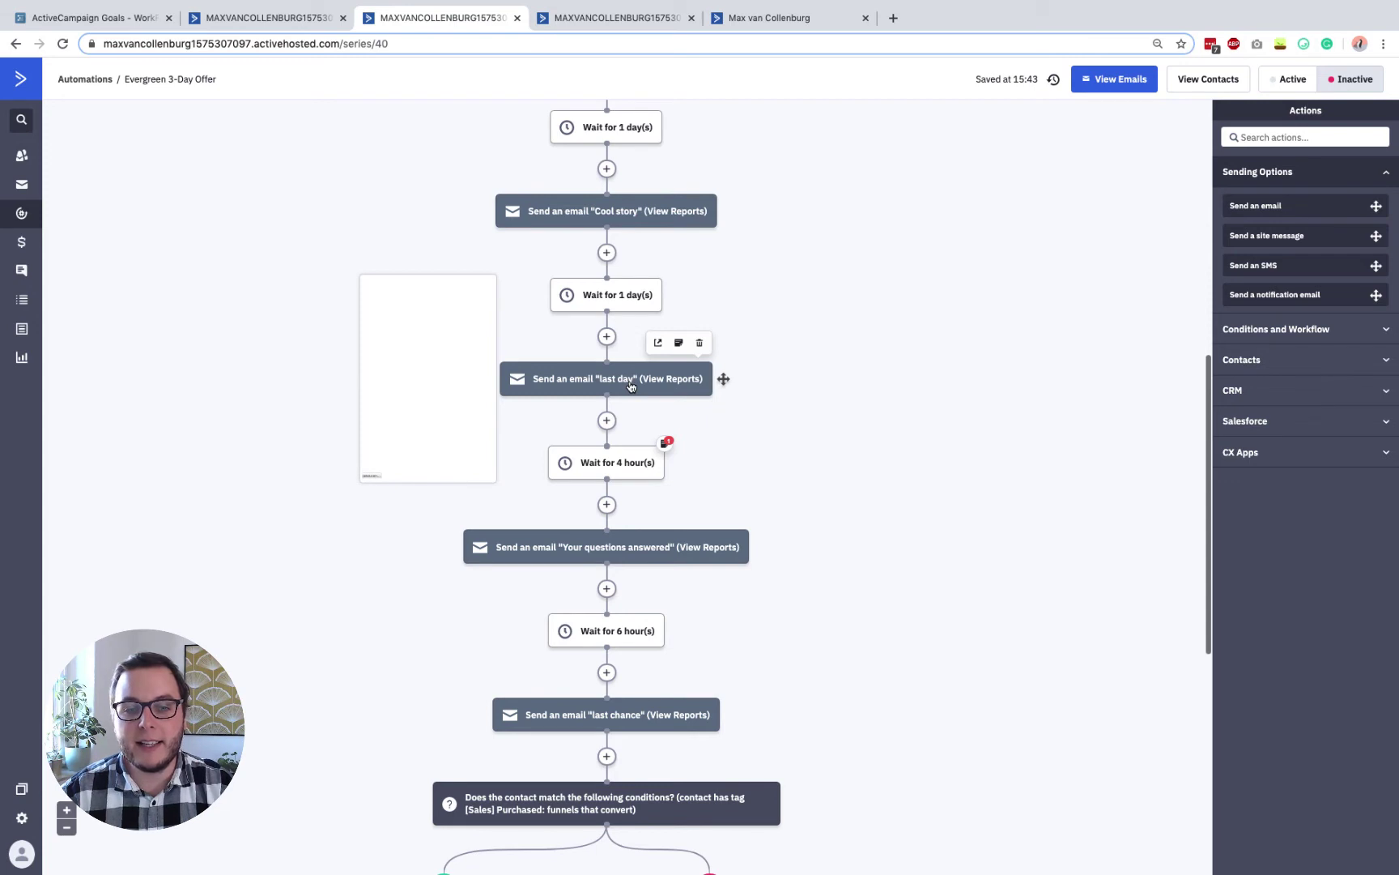
{"action": "scroll", "coordinate": [631, 386], "scroll_direction": "down", "scroll_amount": 4}
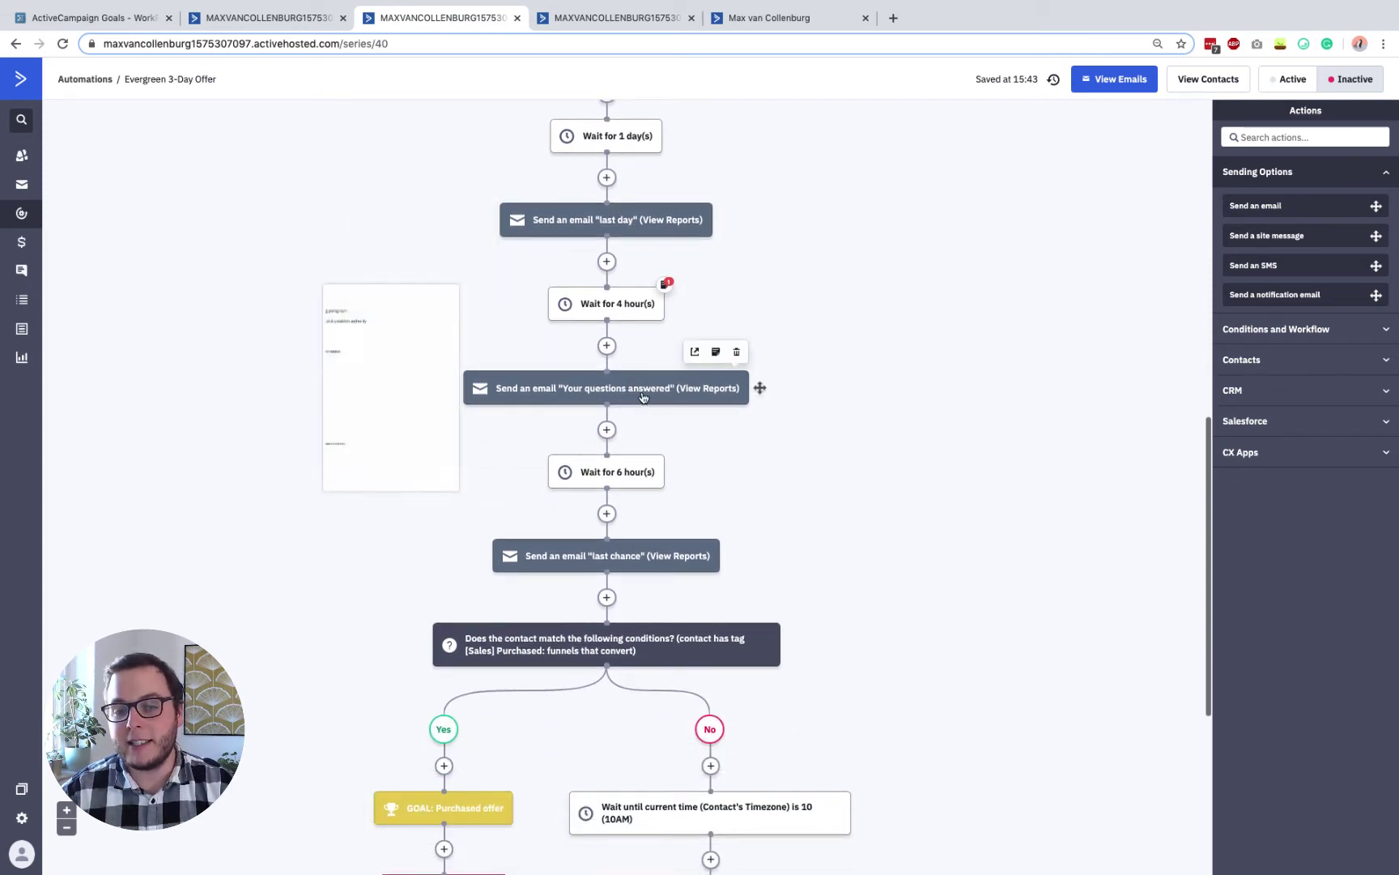
{"action": "scroll", "coordinate": [642, 397], "scroll_direction": "down", "scroll_amount": 3}
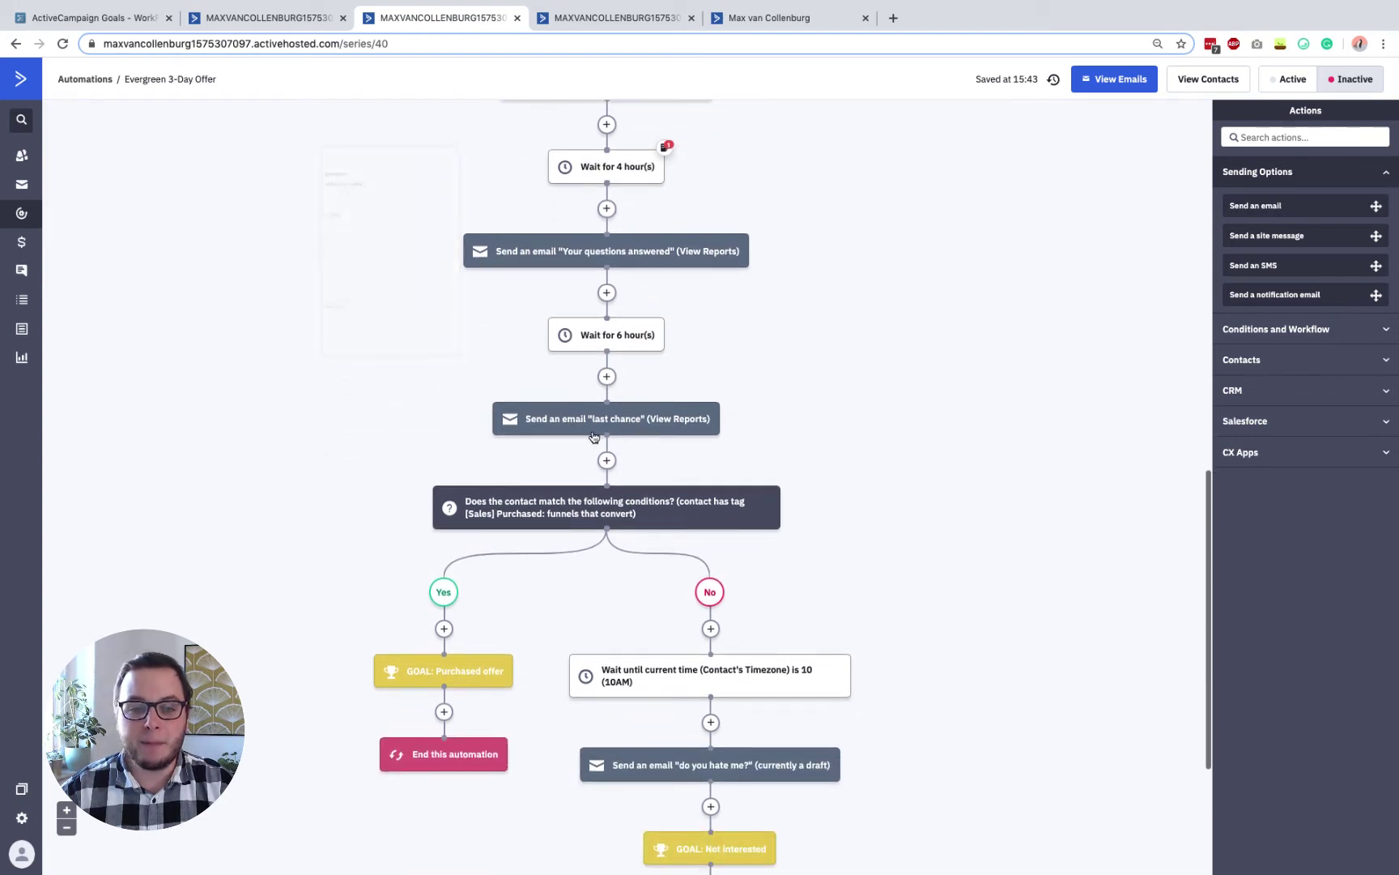
{"action": "mouse_move", "coordinate": [614, 422]}
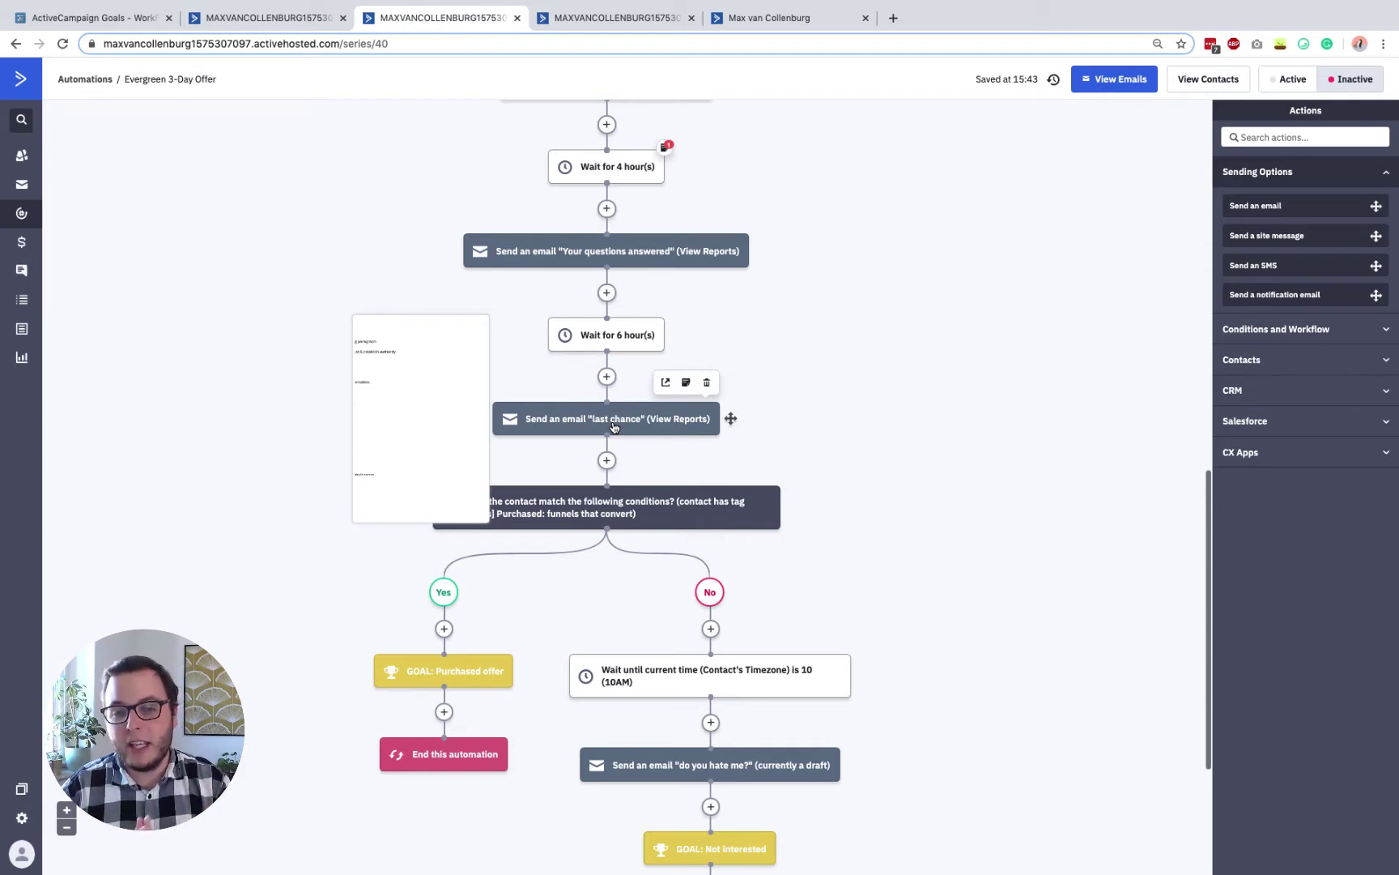
{"action": "scroll", "coordinate": [874, 339], "scroll_direction": "up", "scroll_amount": 5}
{"action": "scroll", "coordinate": [873, 343], "scroll_direction": "down", "scroll_amount": 8}
{"action": "scroll", "coordinate": [874, 344], "scroll_direction": "up", "scroll_amount": 11}
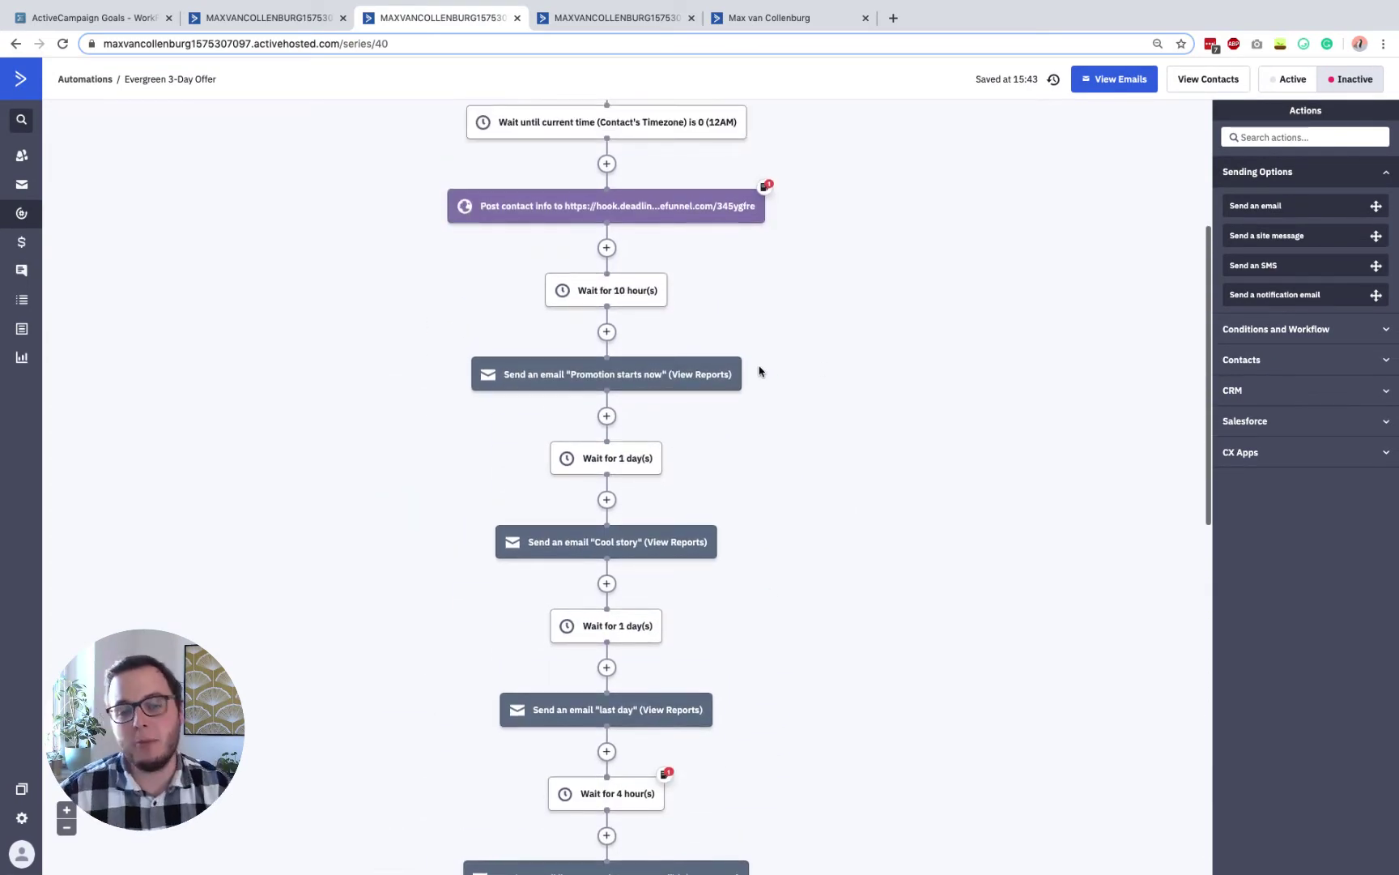
{"action": "scroll", "coordinate": [901, 388], "scroll_direction": "up", "scroll_amount": 4}
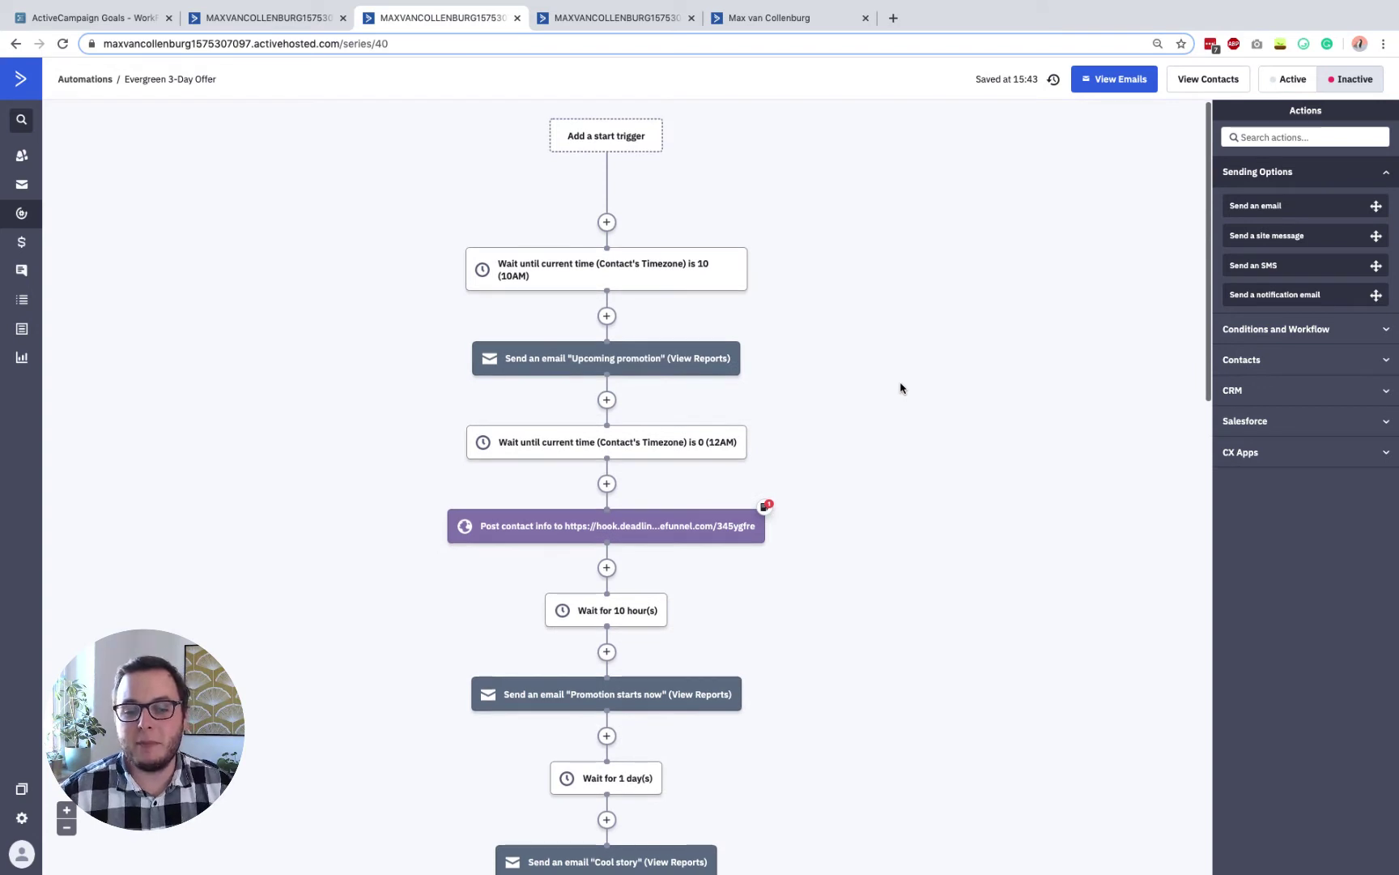
{"action": "scroll", "coordinate": [901, 388], "scroll_direction": "down", "scroll_amount": 5}
{"action": "mouse_move", "coordinate": [750, 318]}
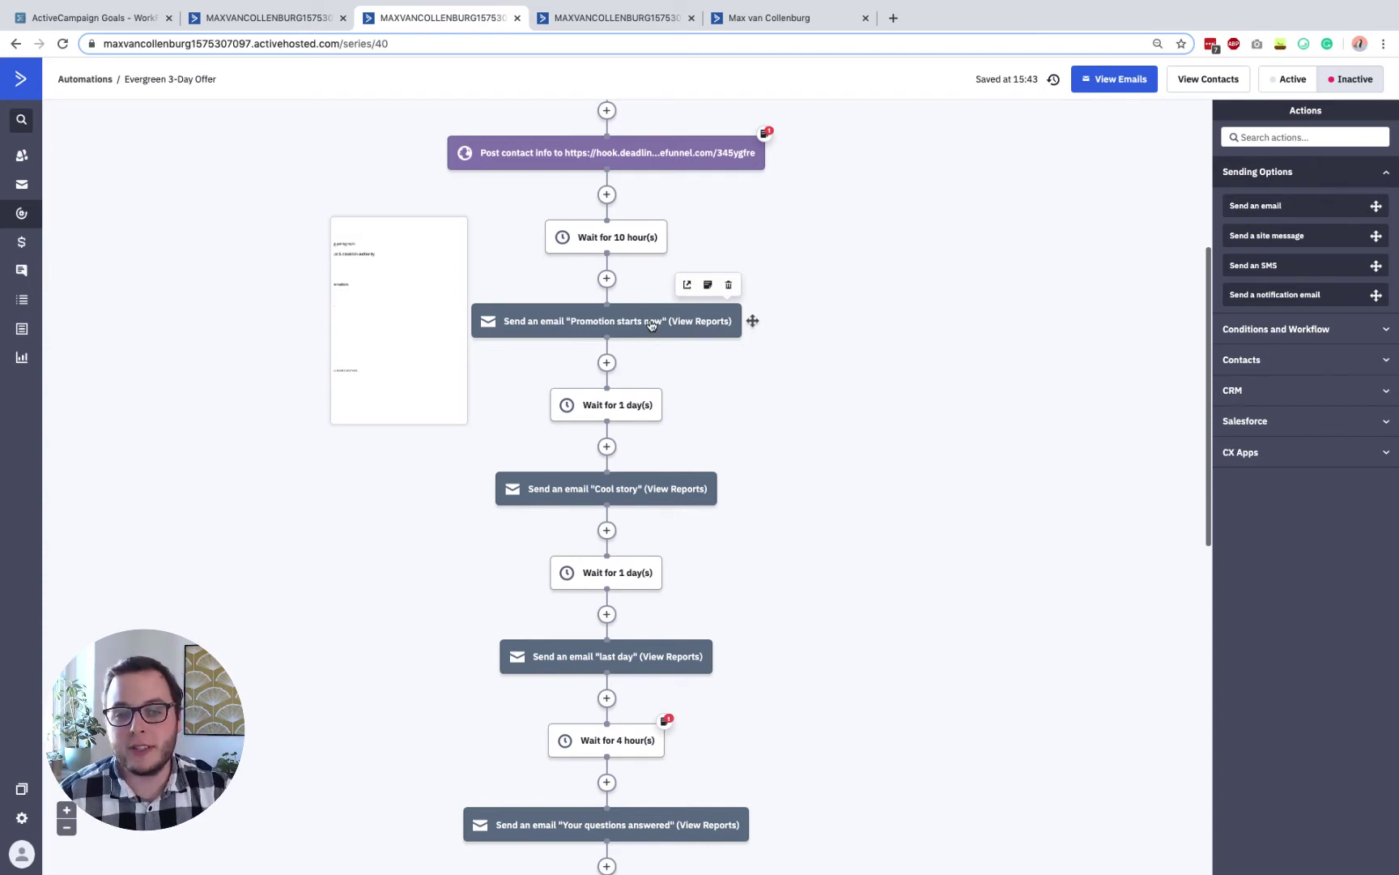
{"action": "scroll", "coordinate": [621, 305], "scroll_direction": "down", "scroll_amount": 3}
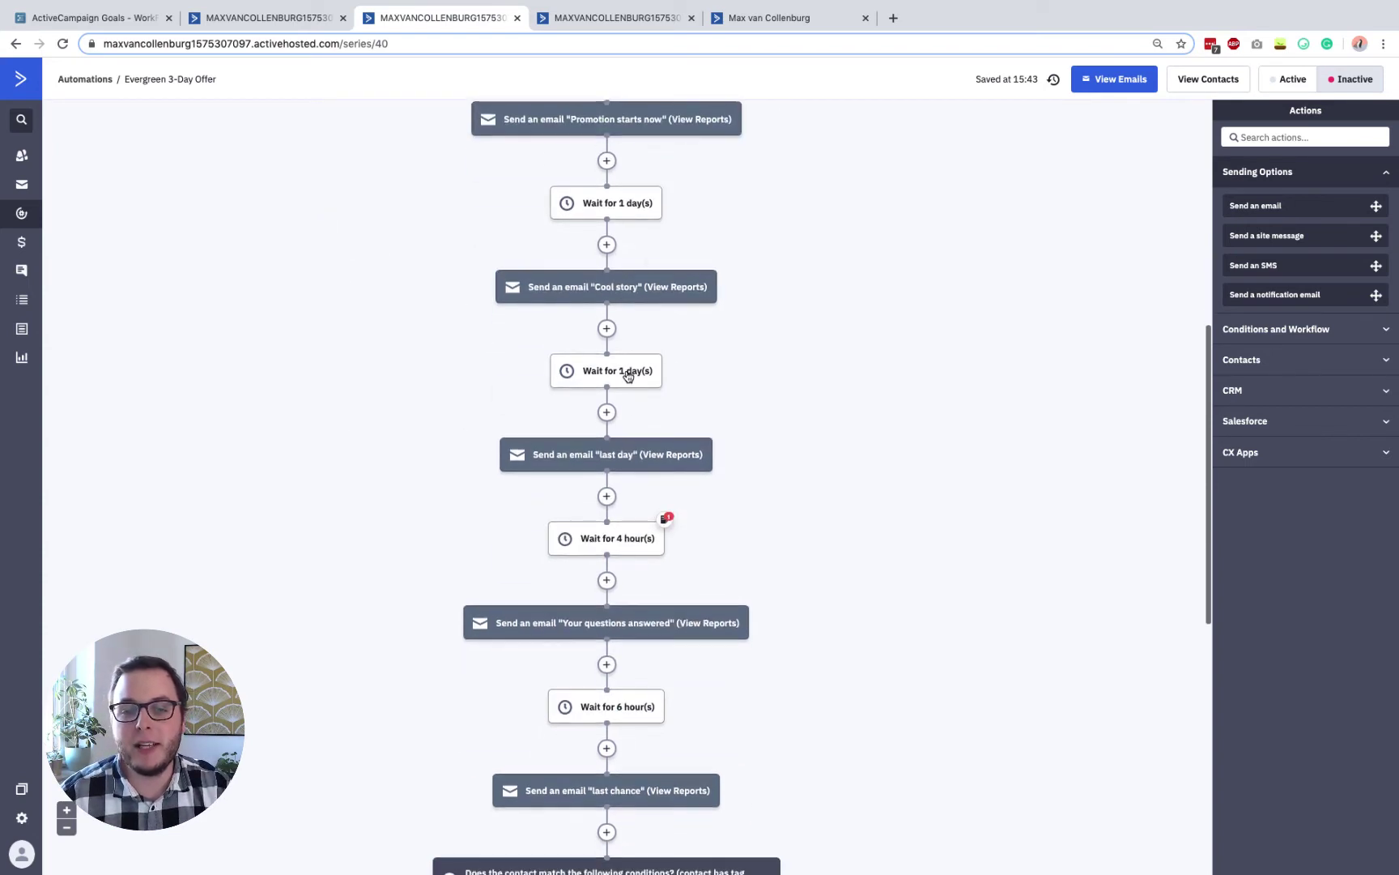
{"action": "scroll", "coordinate": [664, 625], "scroll_direction": "down", "scroll_amount": 3}
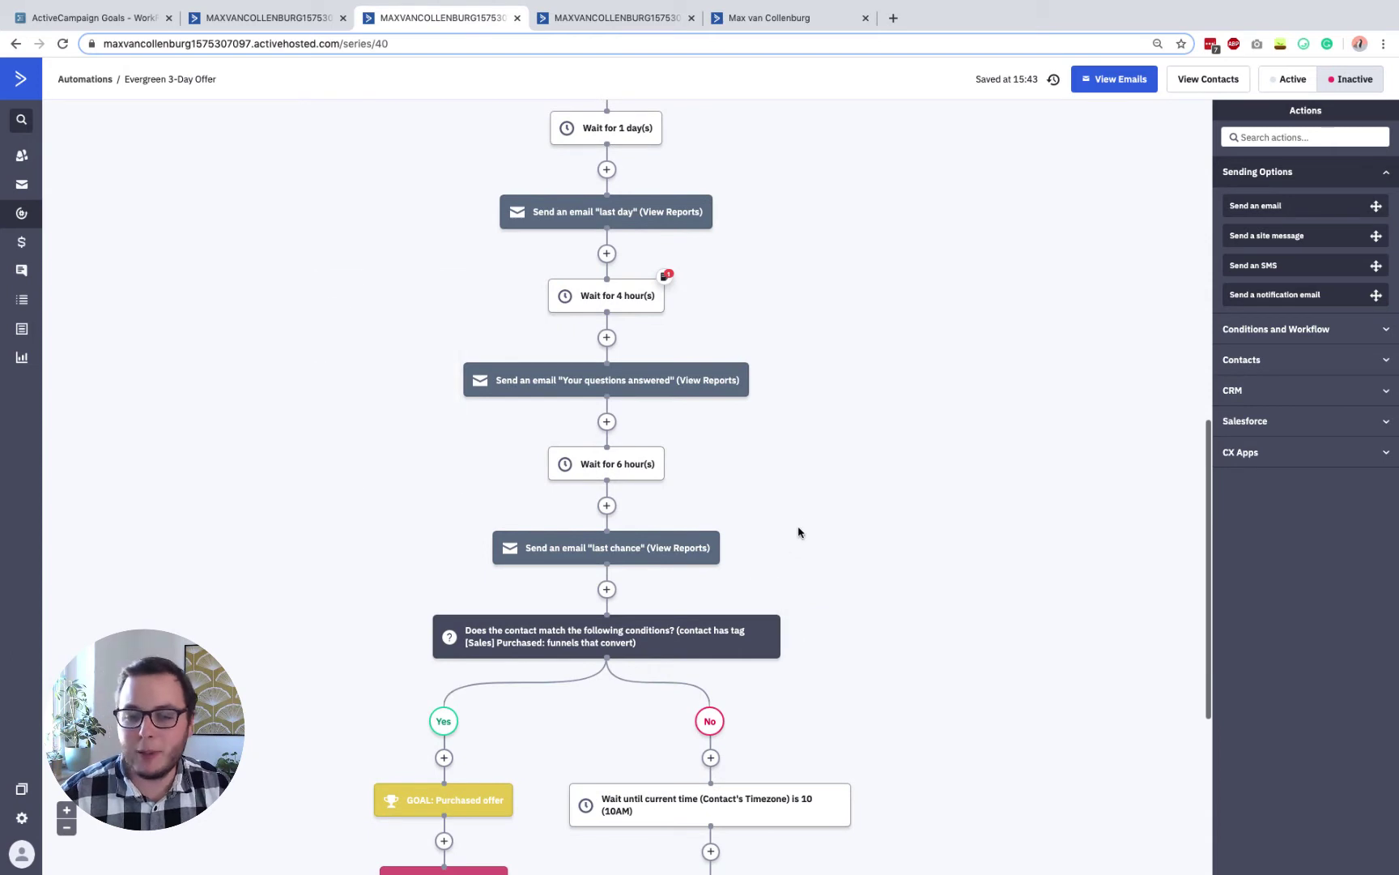
{"action": "scroll", "coordinate": [800, 518], "scroll_direction": "down", "scroll_amount": 2}
{"action": "scroll", "coordinate": [799, 519], "scroll_direction": "down", "scroll_amount": 2}
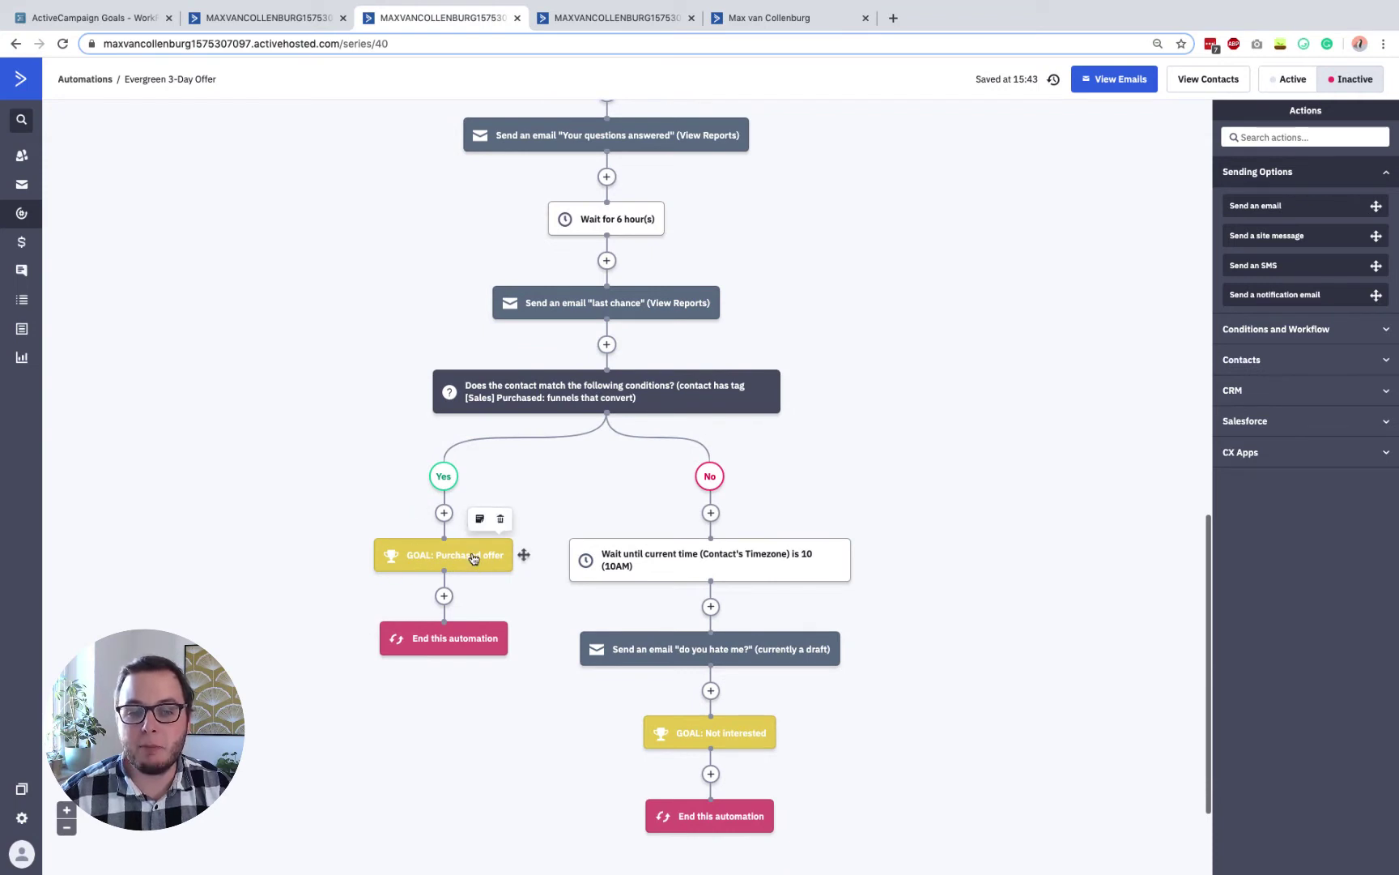
{"action": "scroll", "coordinate": [456, 478], "scroll_direction": "up", "scroll_amount": 15}
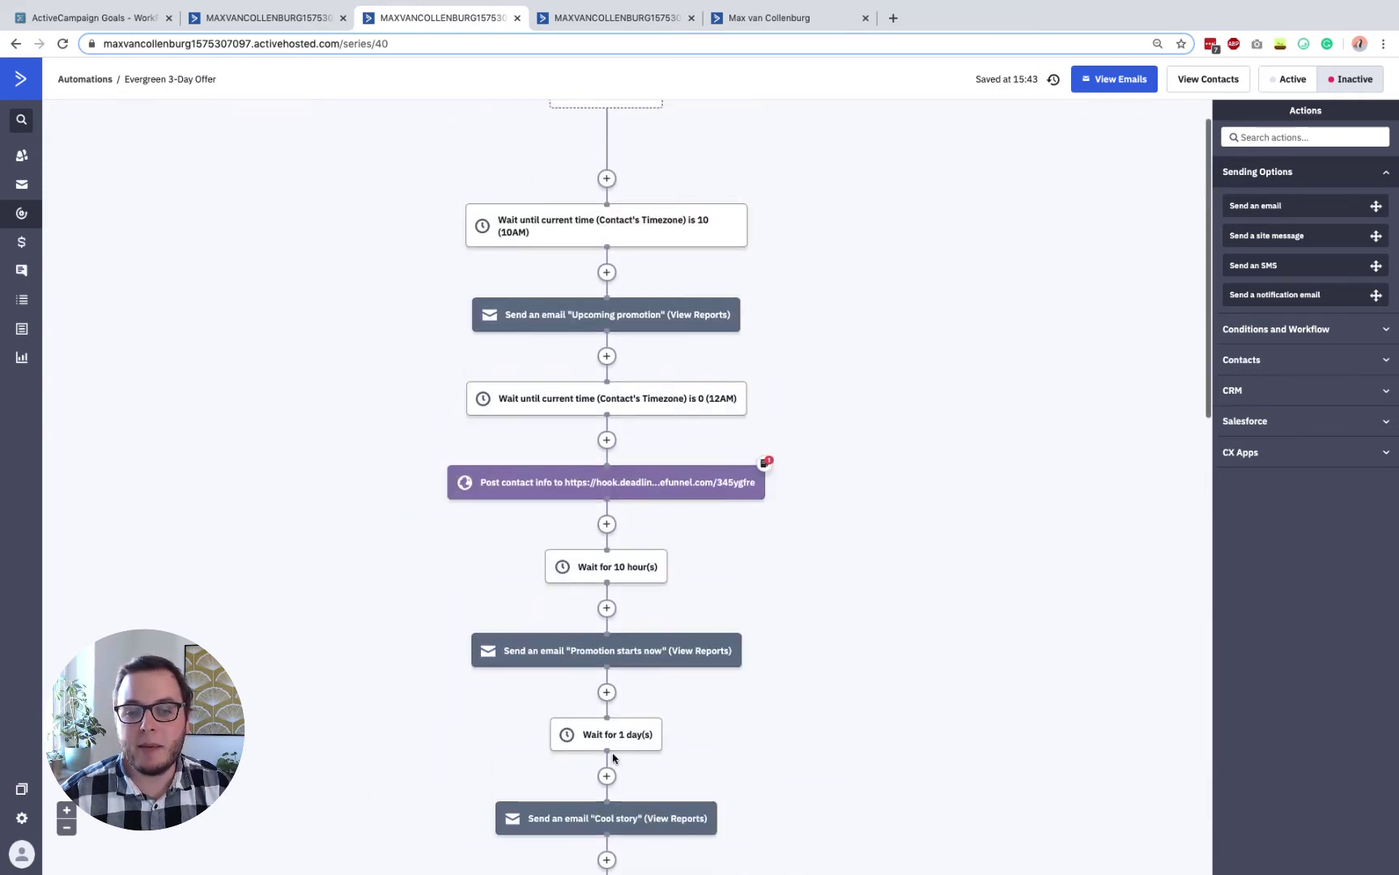
{"action": "scroll", "coordinate": [613, 755], "scroll_direction": "down", "scroll_amount": 7}
{"action": "scroll", "coordinate": [359, 705], "scroll_direction": "down", "scroll_amount": 5}
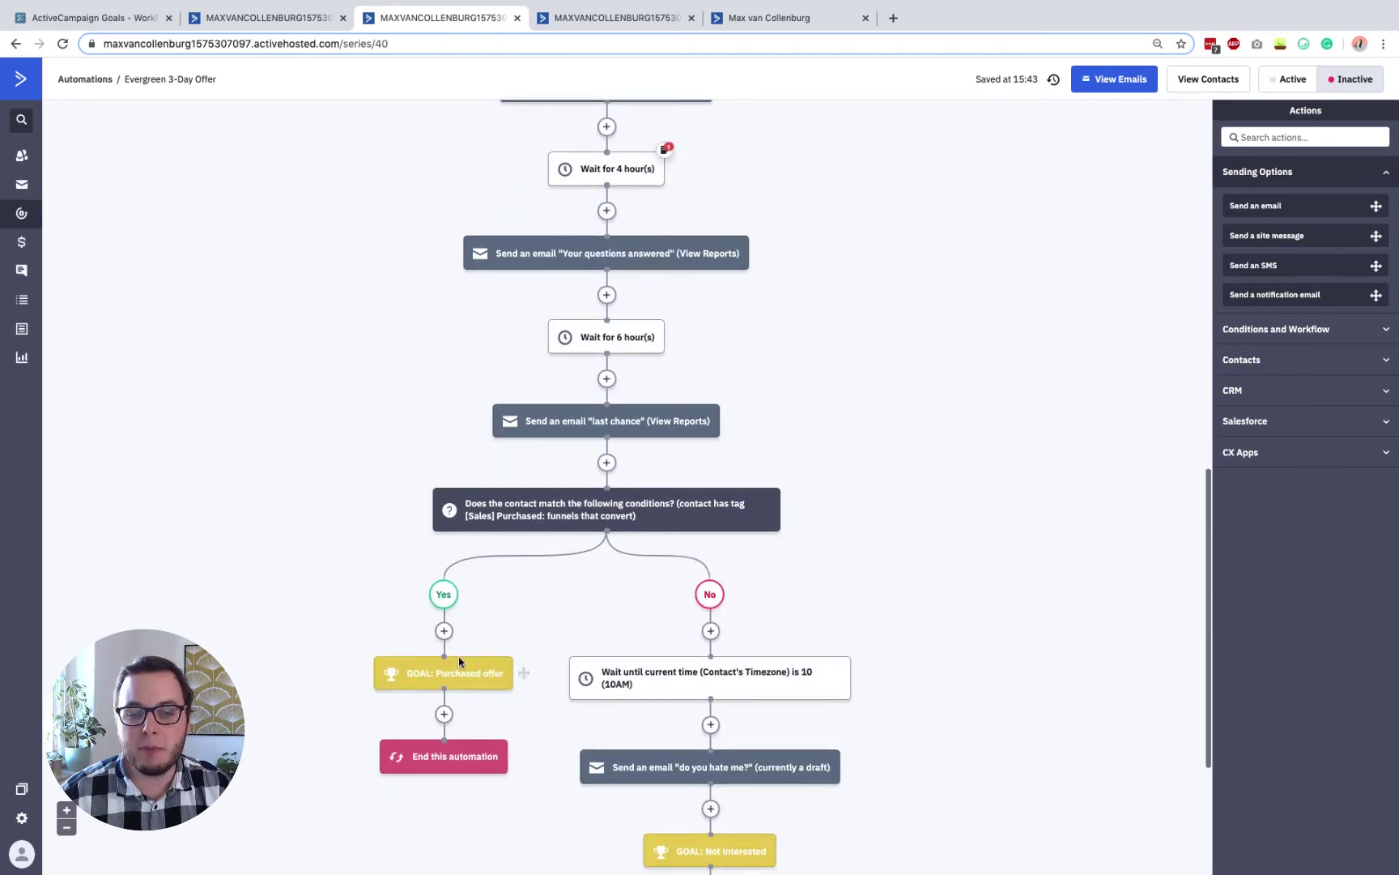
{"action": "mouse_move", "coordinate": [445, 675]}
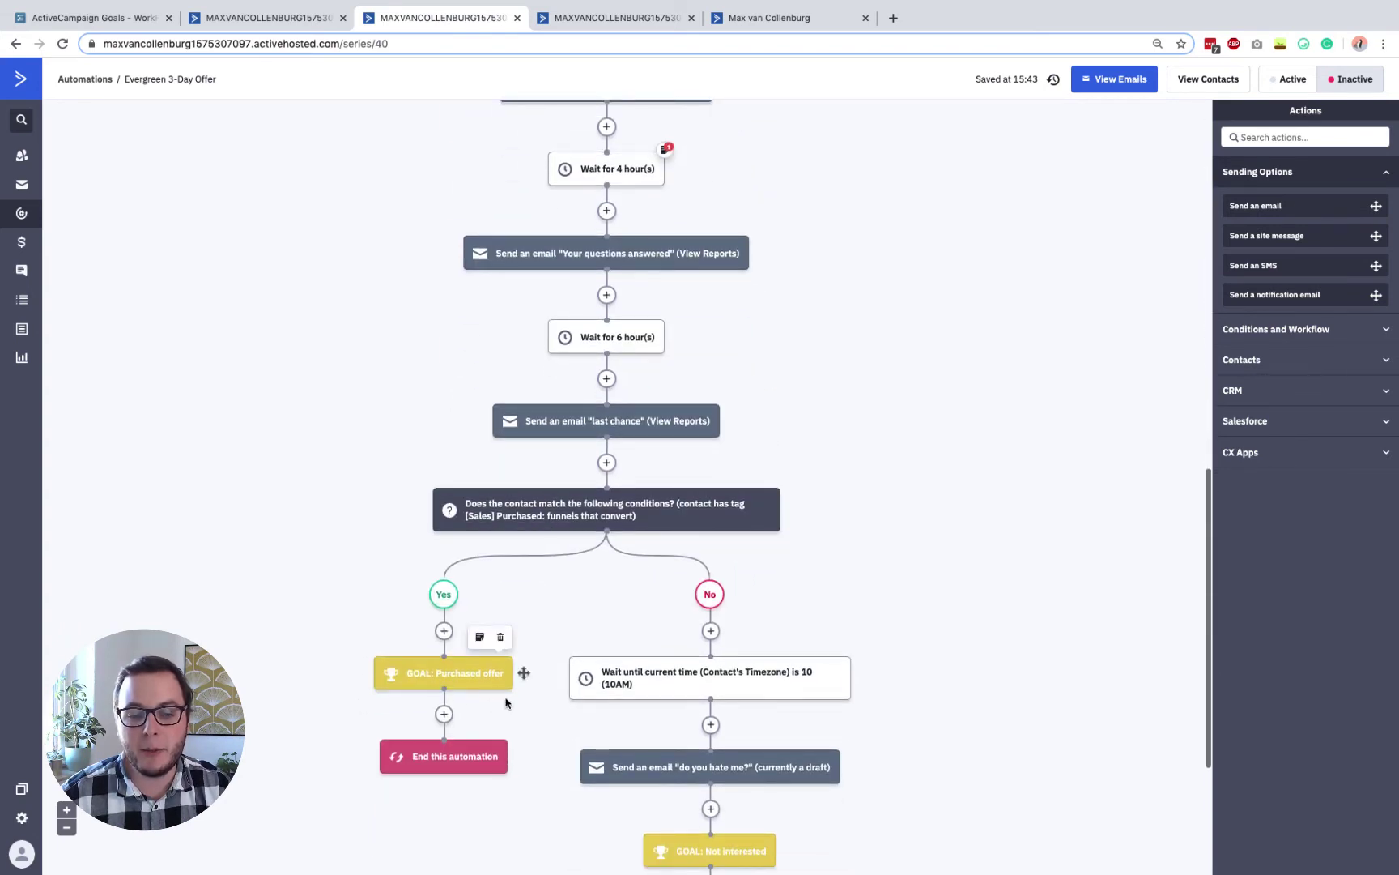
Step: Review the Purchased offer goal's purchase-tag and visited-URL conditions and save them
{"action": "left_click", "coordinate": [443, 675]}
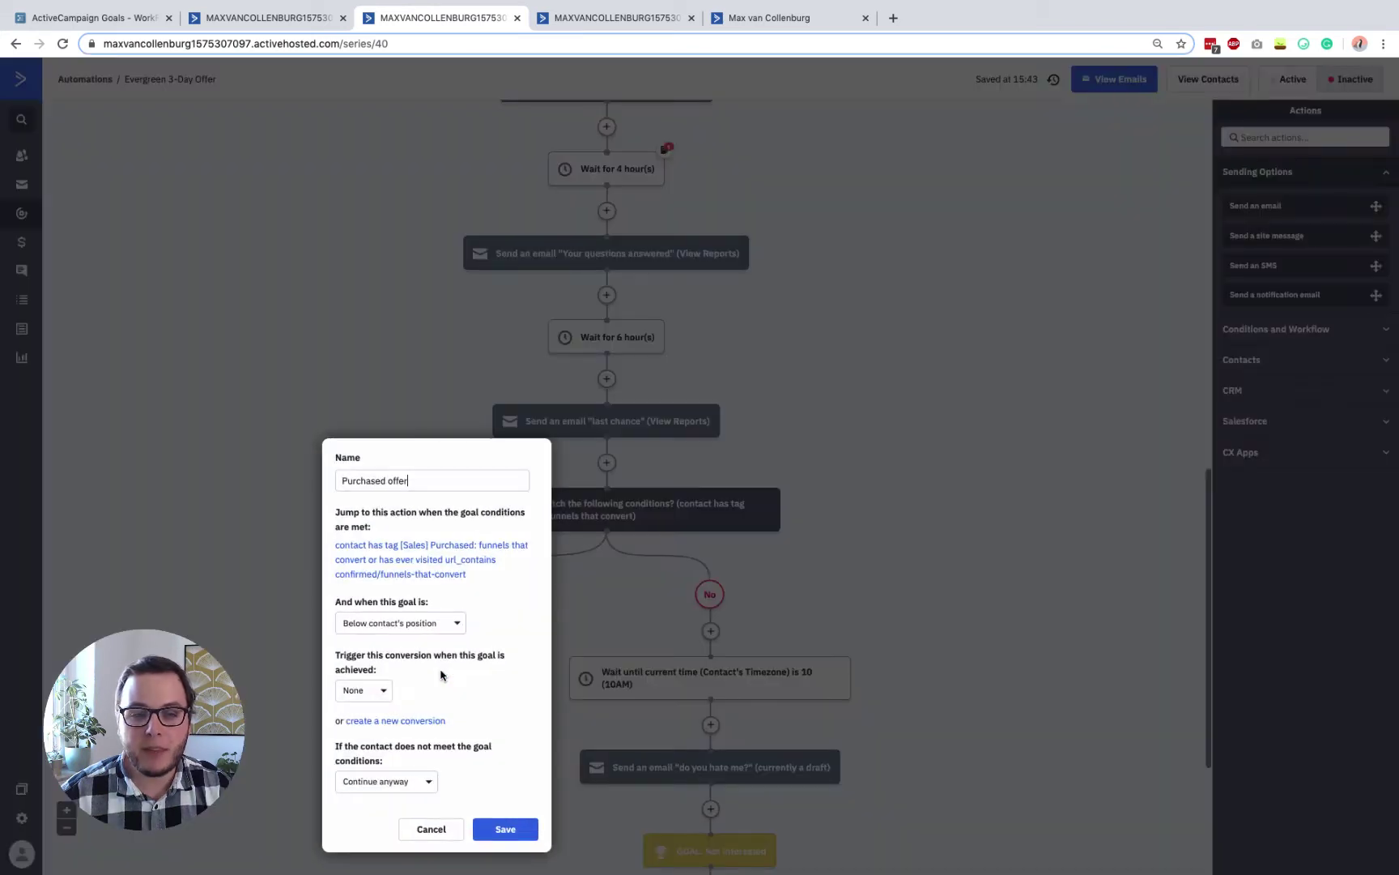
{"action": "triple_click", "coordinate": [373, 480]}
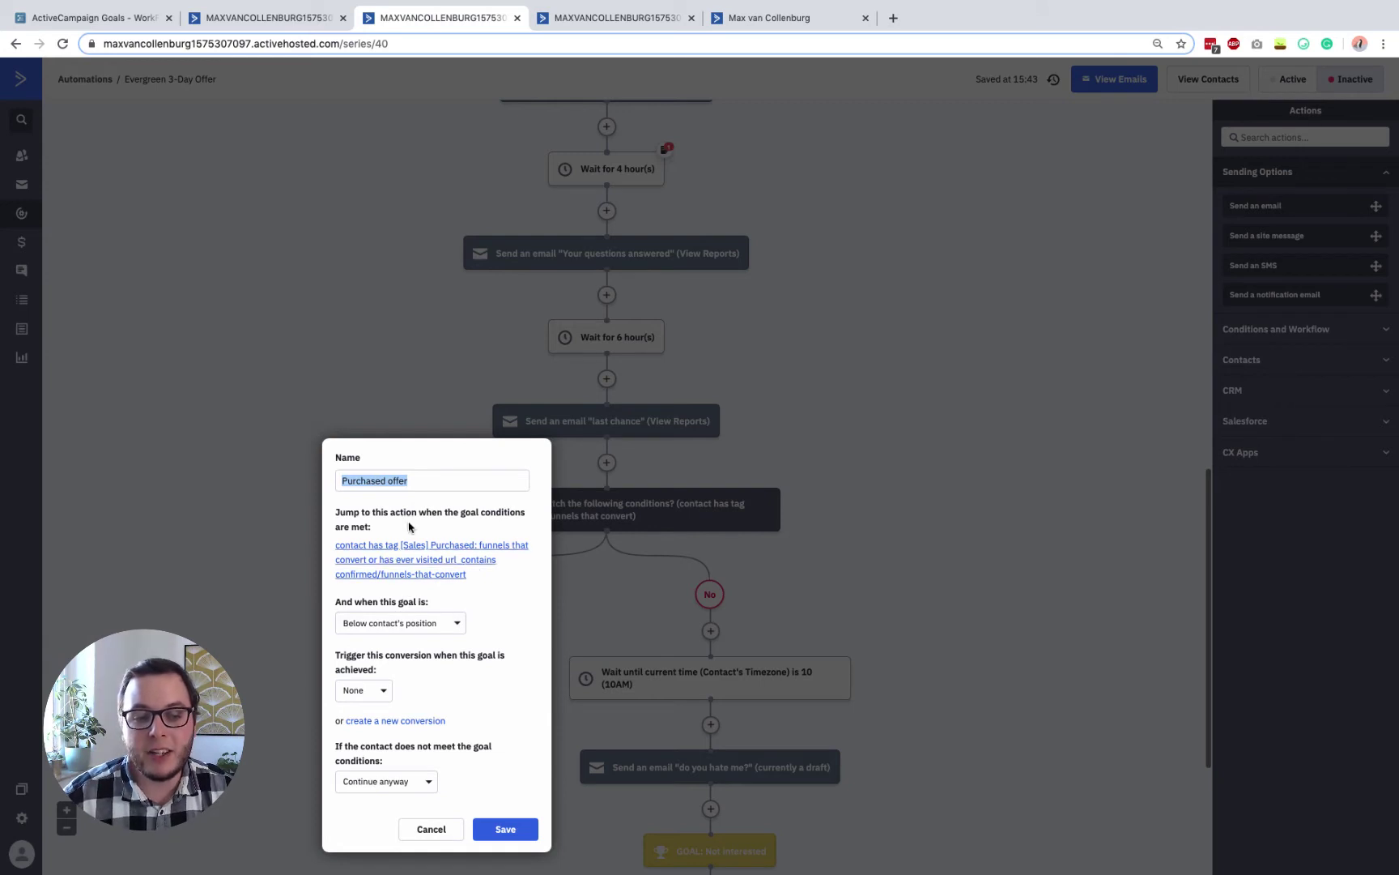
{"action": "left_click", "coordinate": [391, 561]}
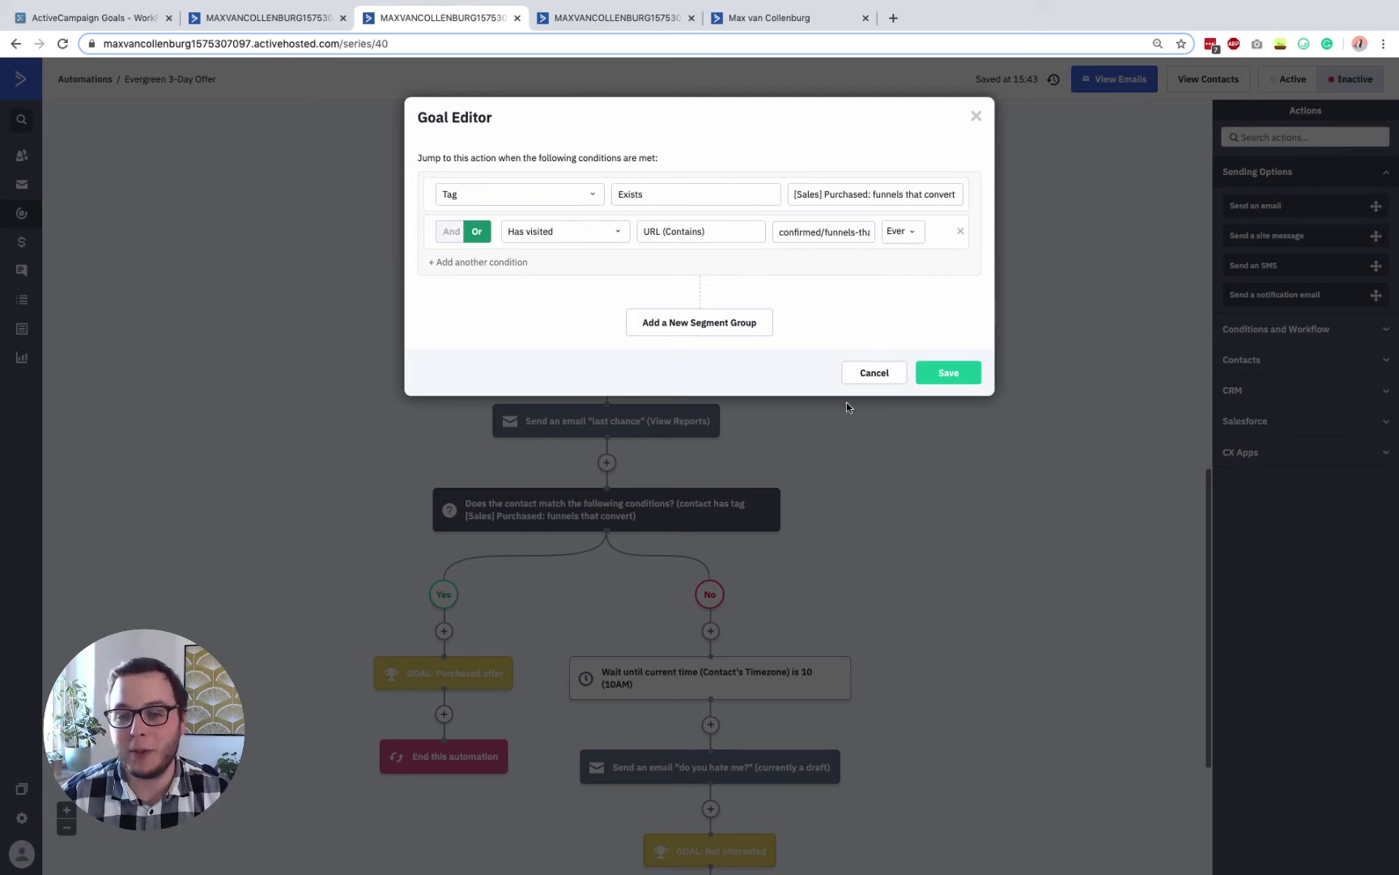
{"action": "left_click", "coordinate": [938, 375]}
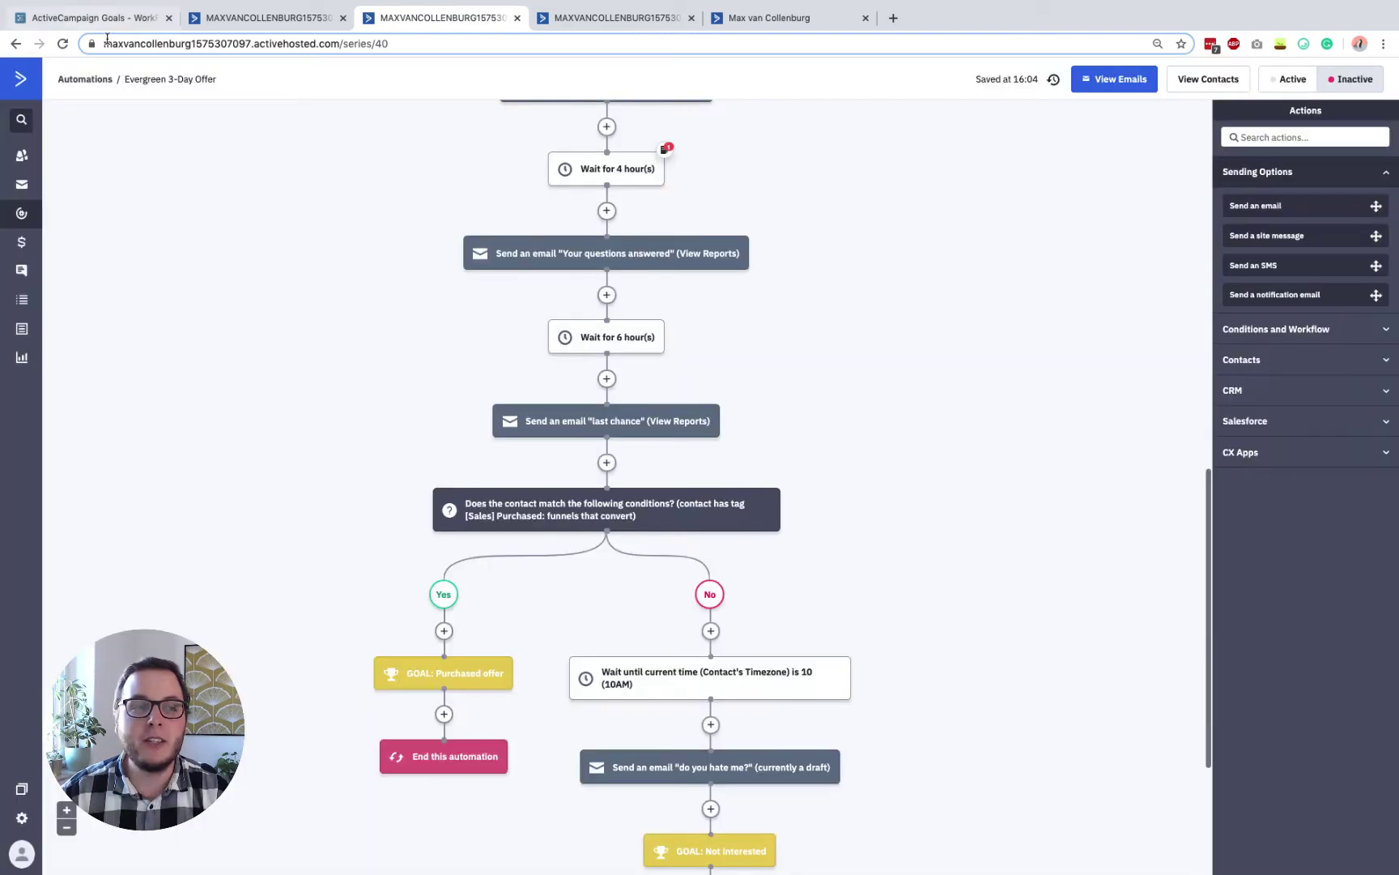
{"action": "scroll", "coordinate": [338, 360], "scroll_direction": "up", "scroll_amount": 3}
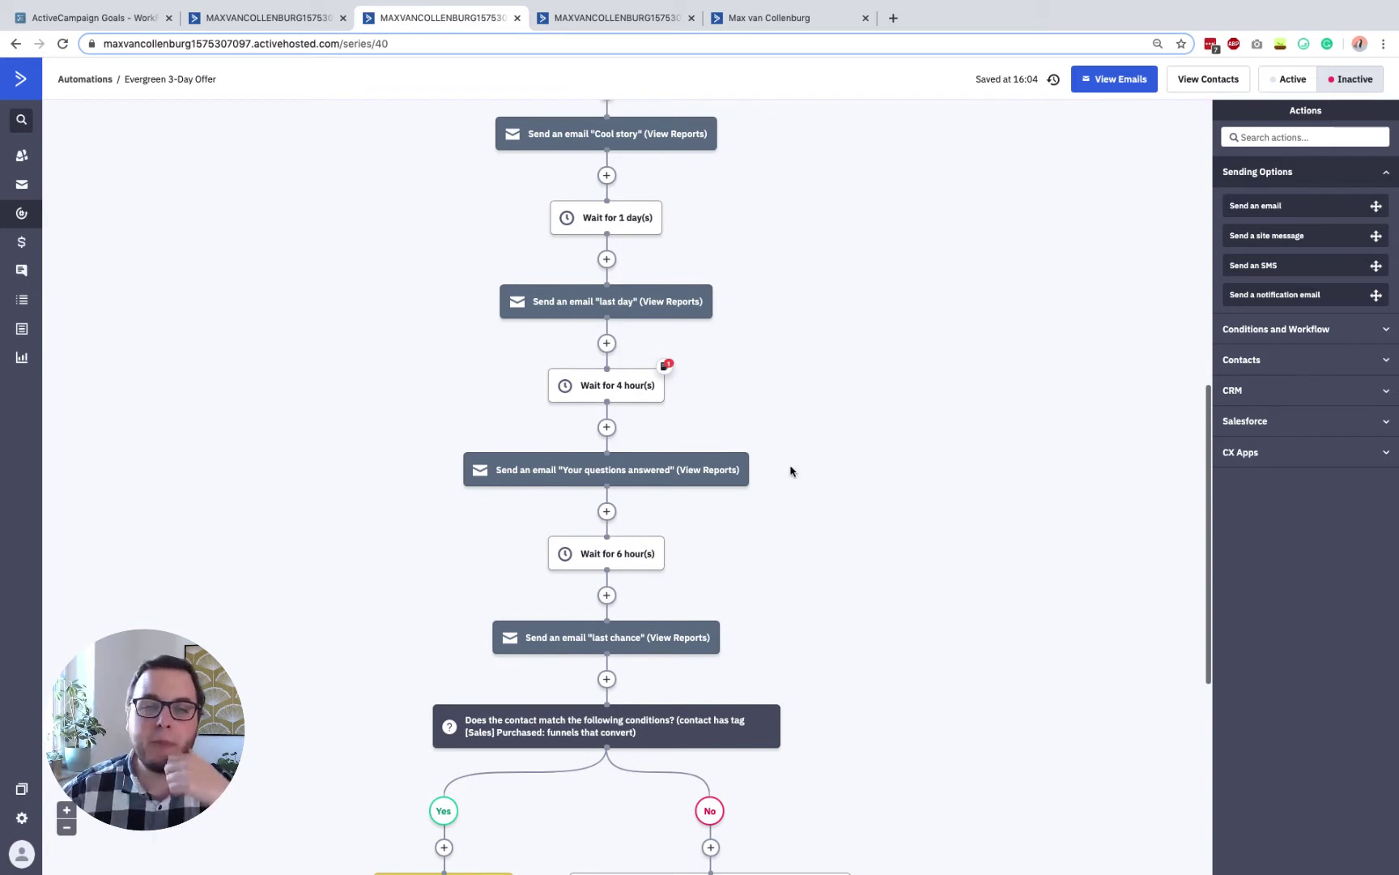
{"action": "scroll", "coordinate": [791, 477], "scroll_direction": "up", "scroll_amount": 4}
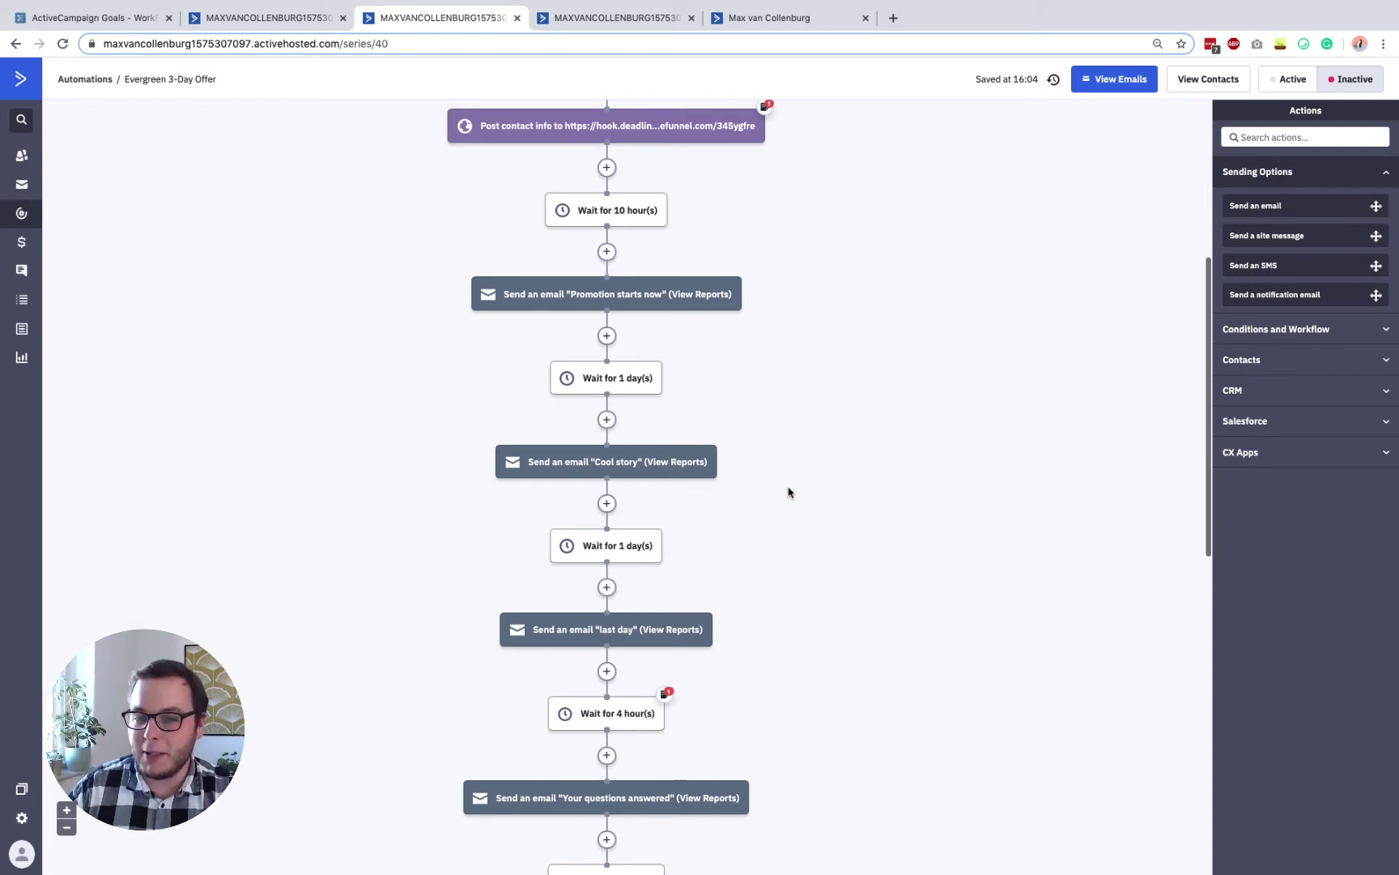
{"action": "scroll", "coordinate": [789, 492], "scroll_direction": "down", "scroll_amount": 5}
{"action": "scroll", "coordinate": [789, 491], "scroll_direction": "up", "scroll_amount": 9}
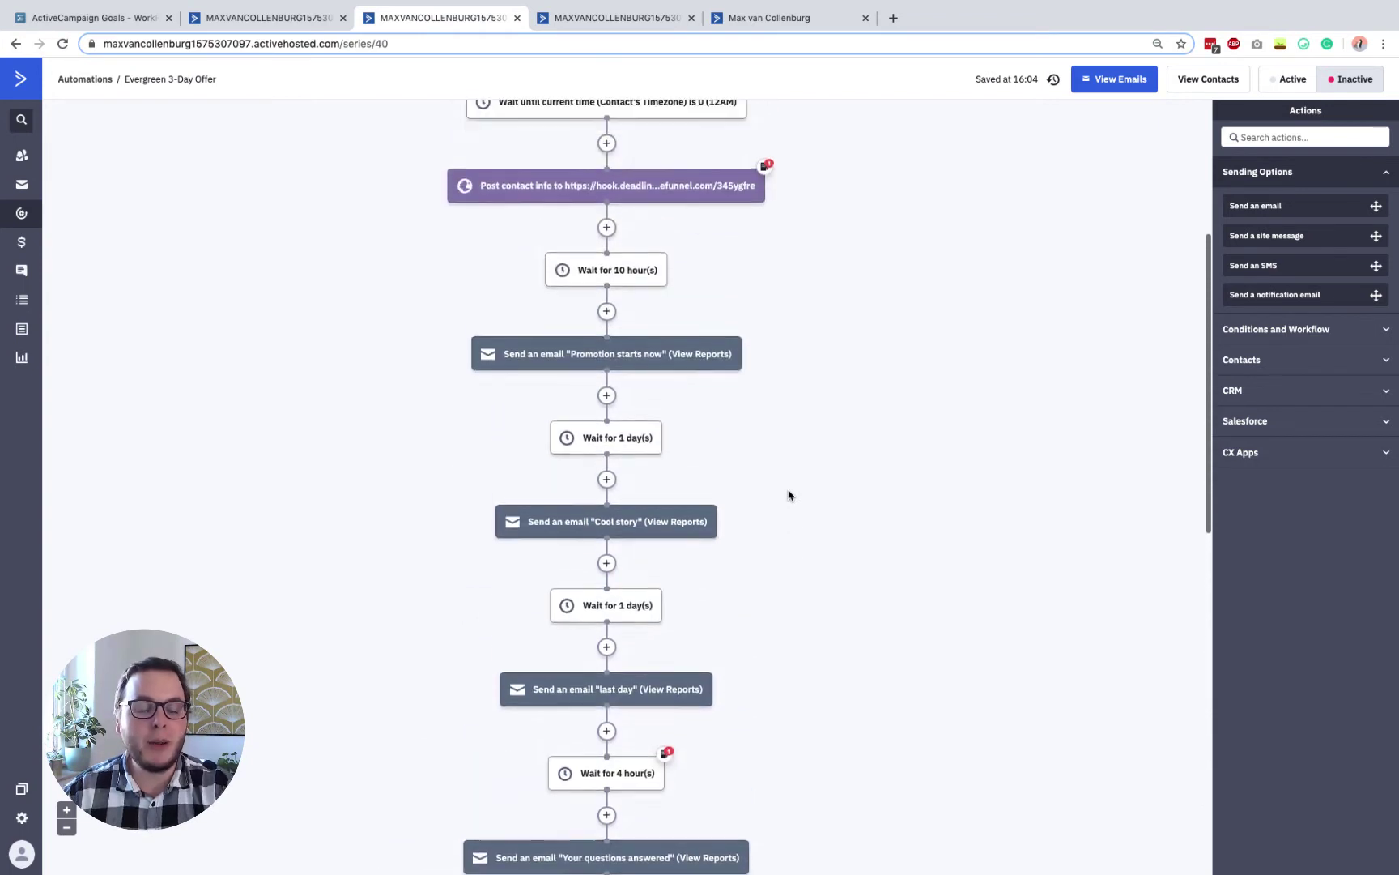
{"action": "scroll", "coordinate": [890, 569], "scroll_direction": "up", "scroll_amount": 1}
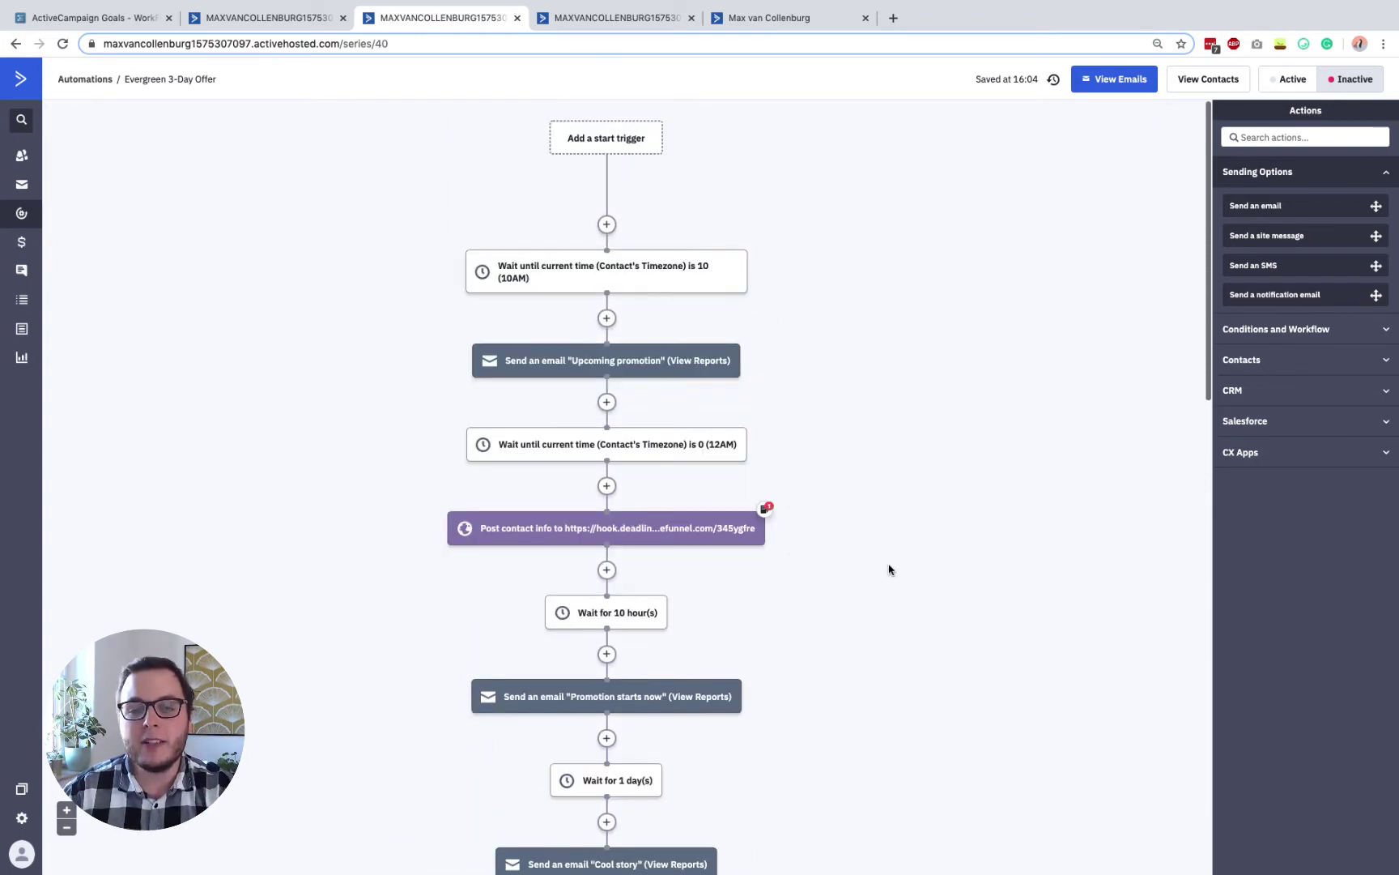
{"action": "scroll", "coordinate": [814, 564], "scroll_direction": "down", "scroll_amount": 2}
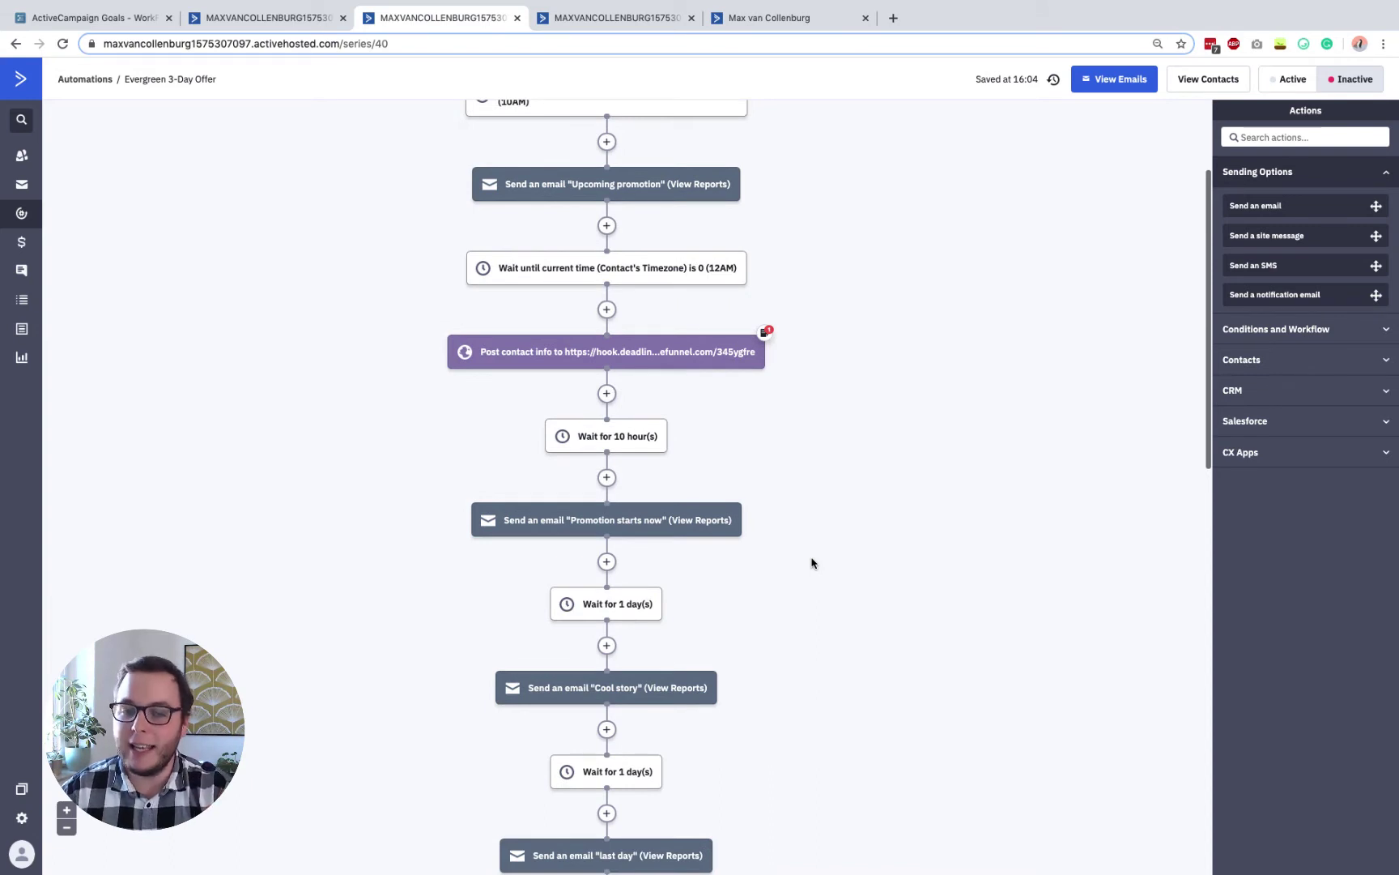
{"action": "scroll", "coordinate": [731, 622], "scroll_direction": "down", "scroll_amount": 1}
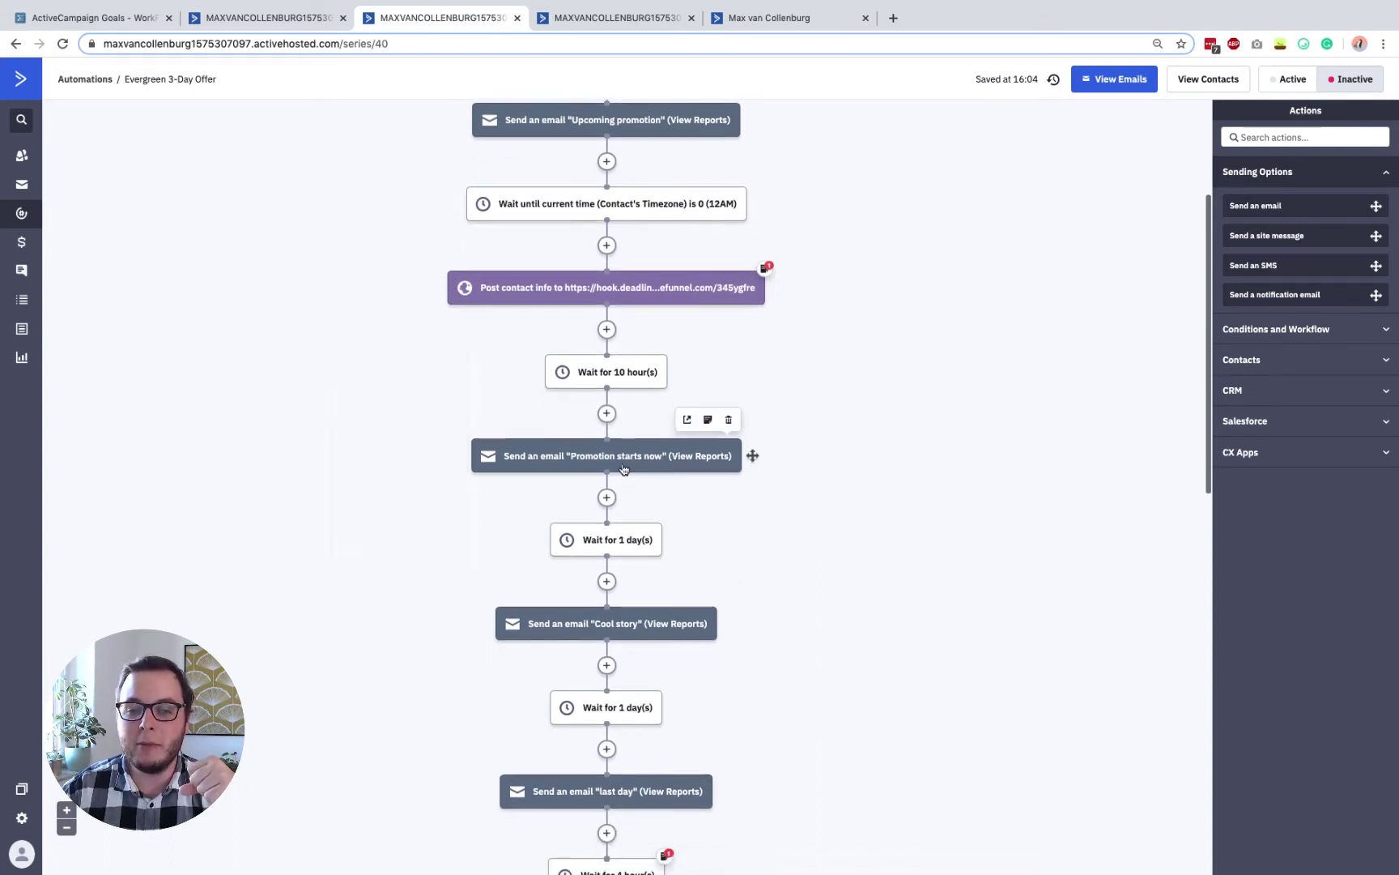
Step: Open the Promotion starts now email in the designer and select the URL of its footer not-interested link
{"action": "left_click", "coordinate": [623, 468]}
{"action": "left_click", "coordinate": [579, 420]}
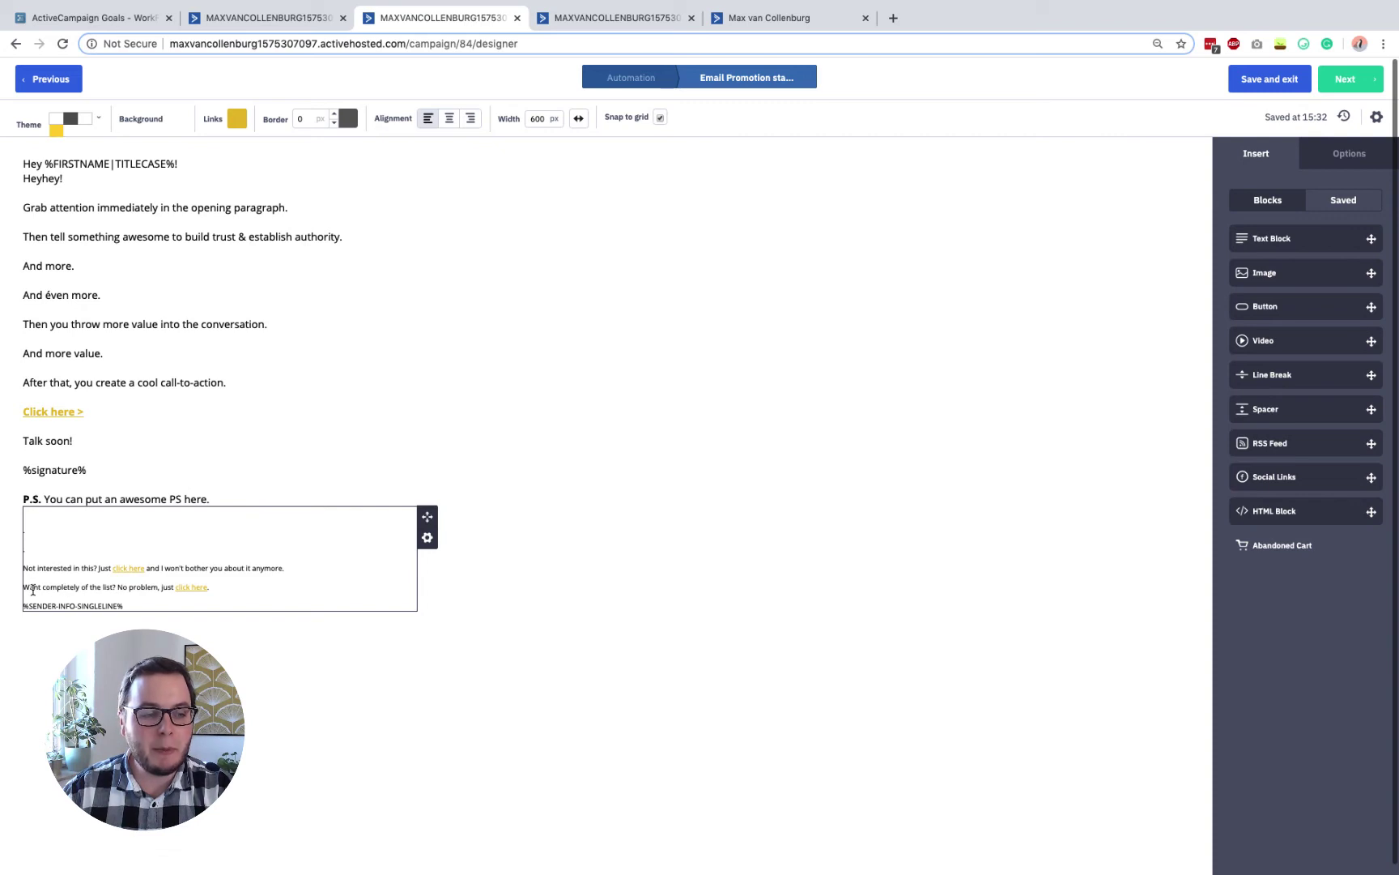
{"action": "left_click_drag", "start_coordinate": [24, 587], "coordinate": [212, 587]}
{"action": "left_click", "coordinate": [118, 559]}
{"action": "left_click_drag", "start_coordinate": [26, 568], "coordinate": [94, 568]}
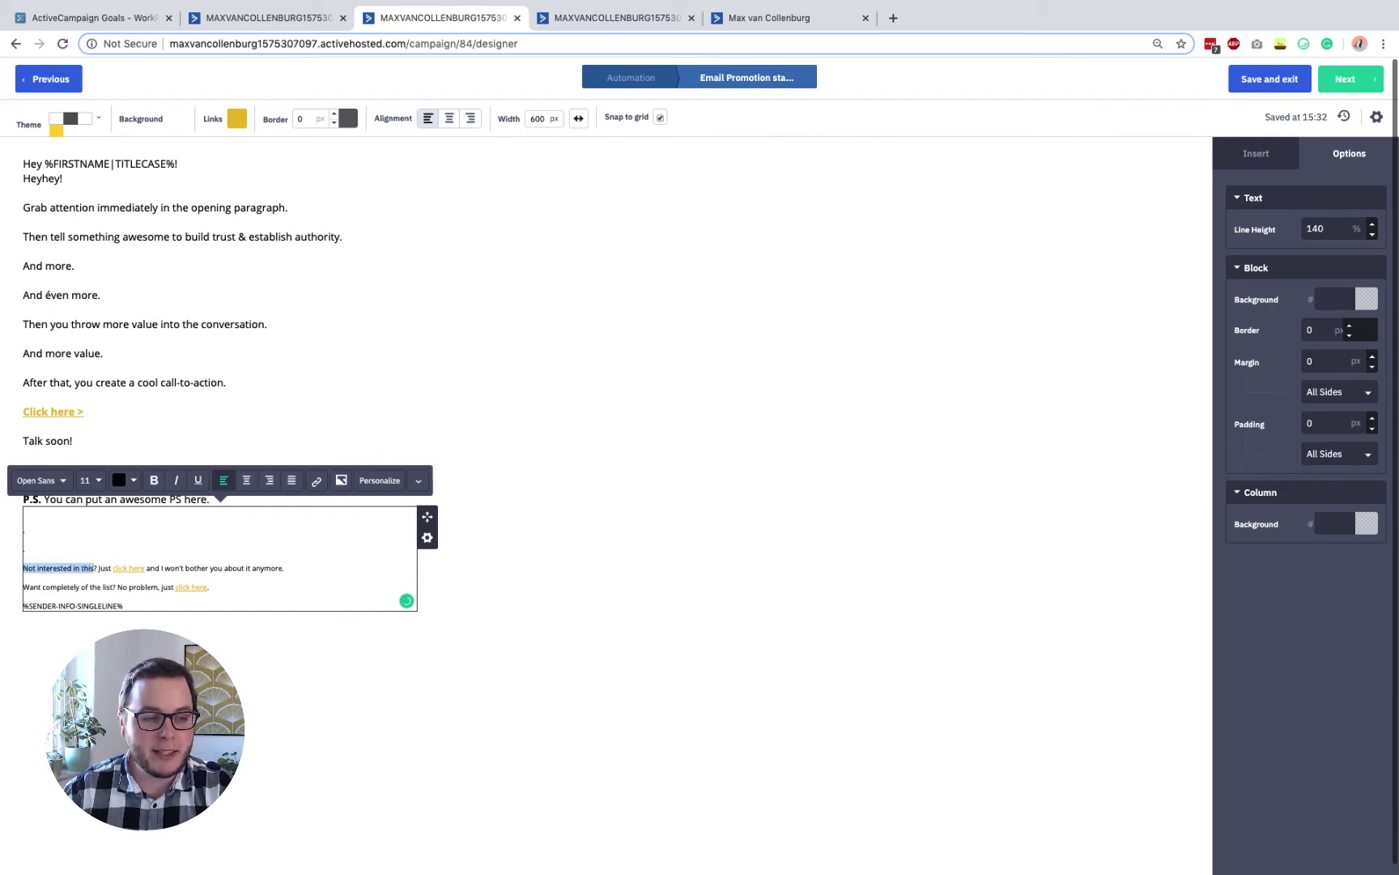
{"action": "left_click", "coordinate": [122, 575]}
{"action": "left_click", "coordinate": [130, 569]}
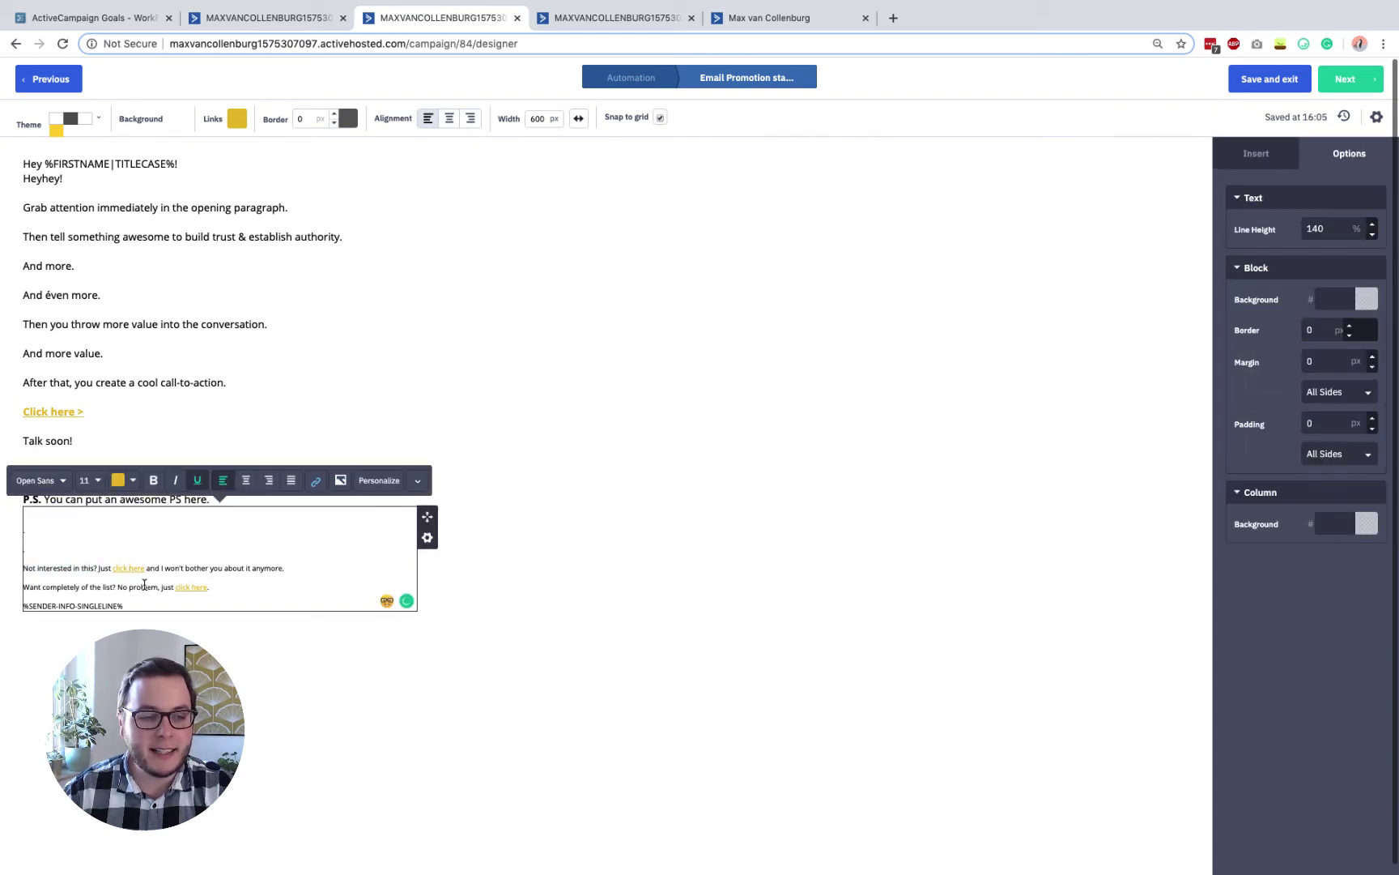
{"action": "left_click", "coordinate": [316, 480]}
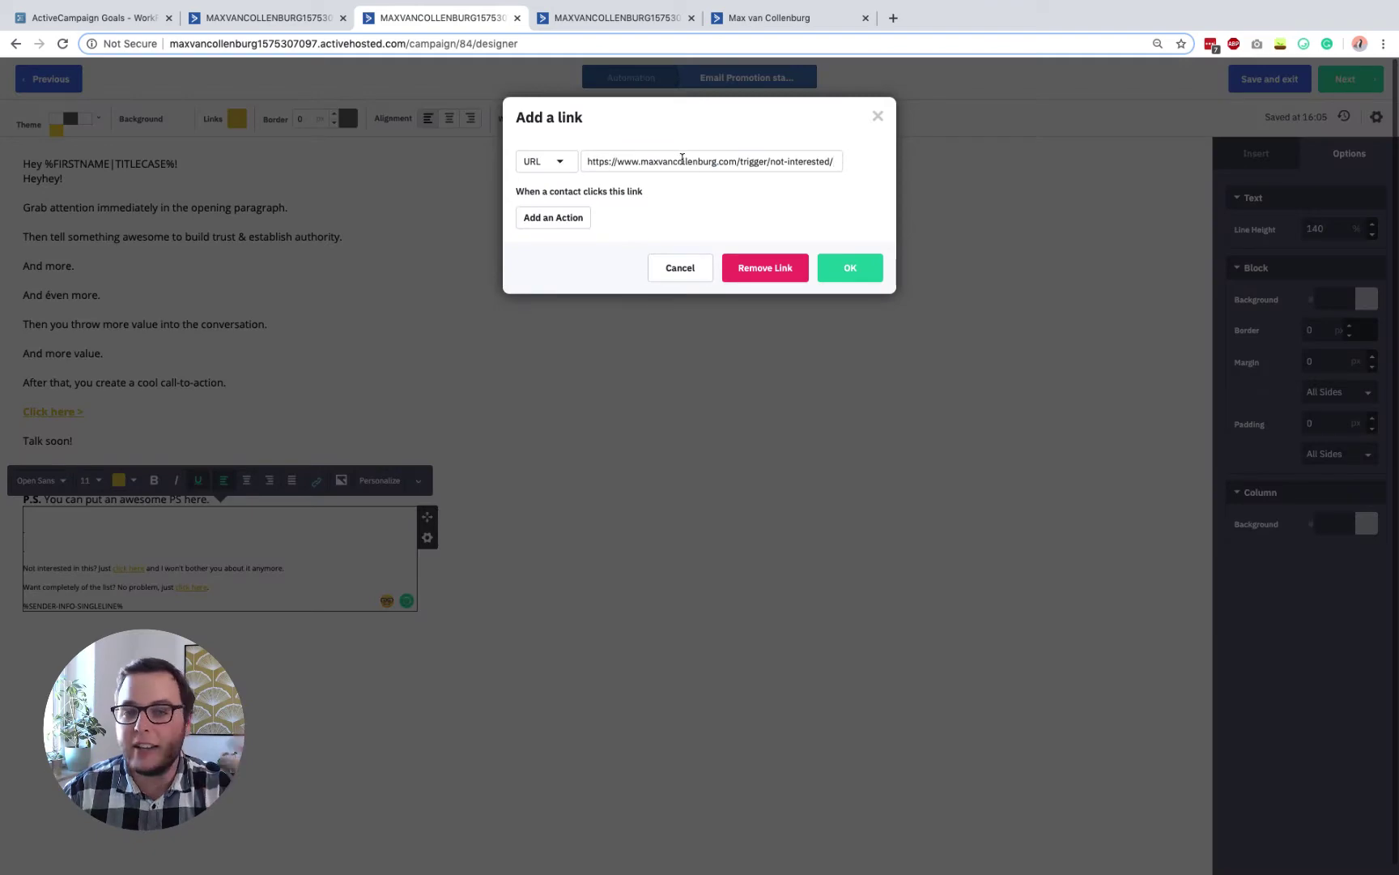
{"action": "triple_click", "coordinate": [681, 160]}
{"action": "key", "text": "super+c"}
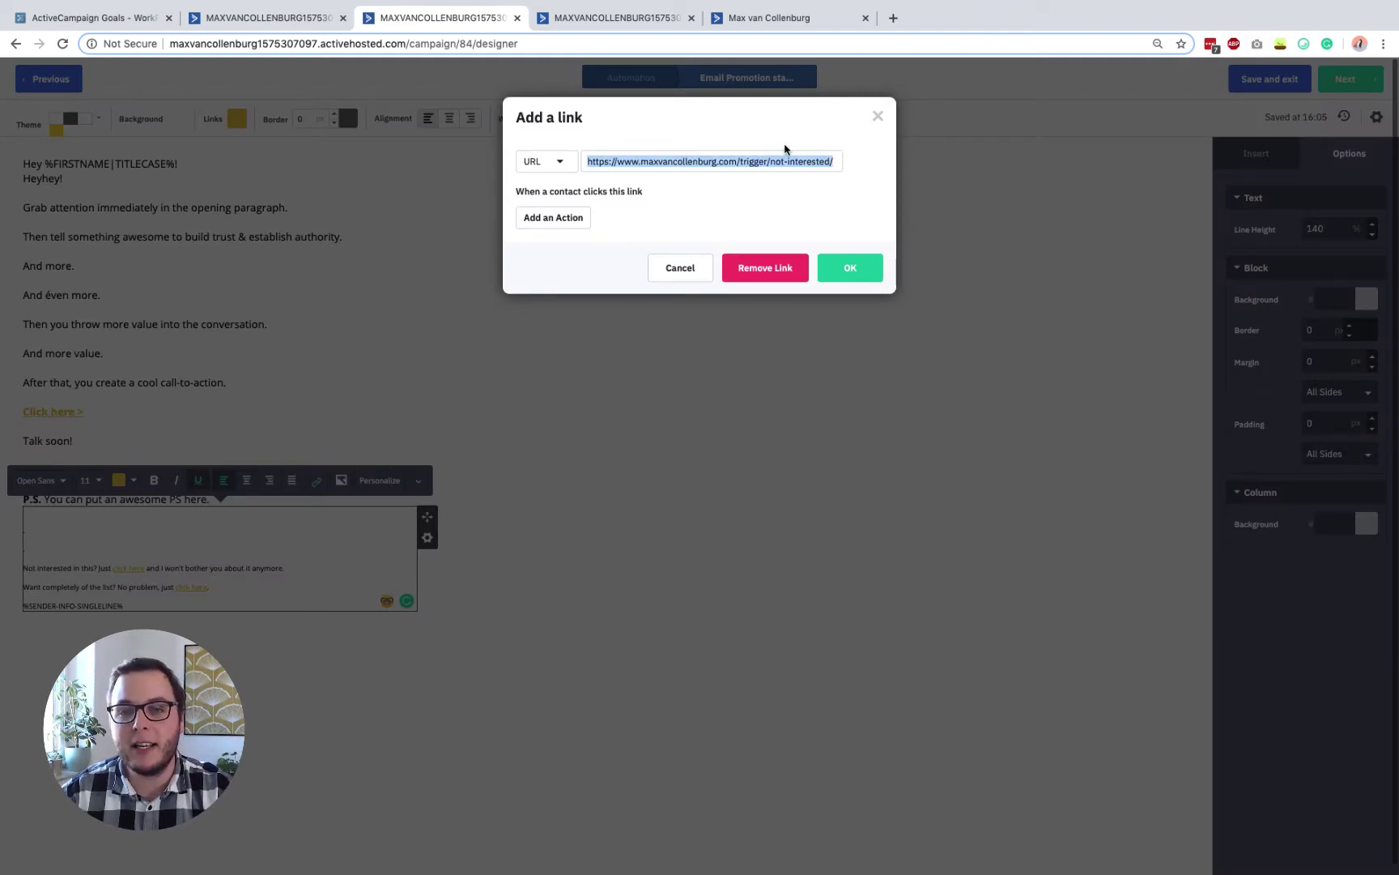
{"action": "left_click", "coordinate": [893, 18]}
Step: Load the copied trigger/not-interested URL in the new tab to see its 'Ok, no problemo!' page
{"action": "key", "text": "super+v"}
{"action": "key", "text": "Return"}
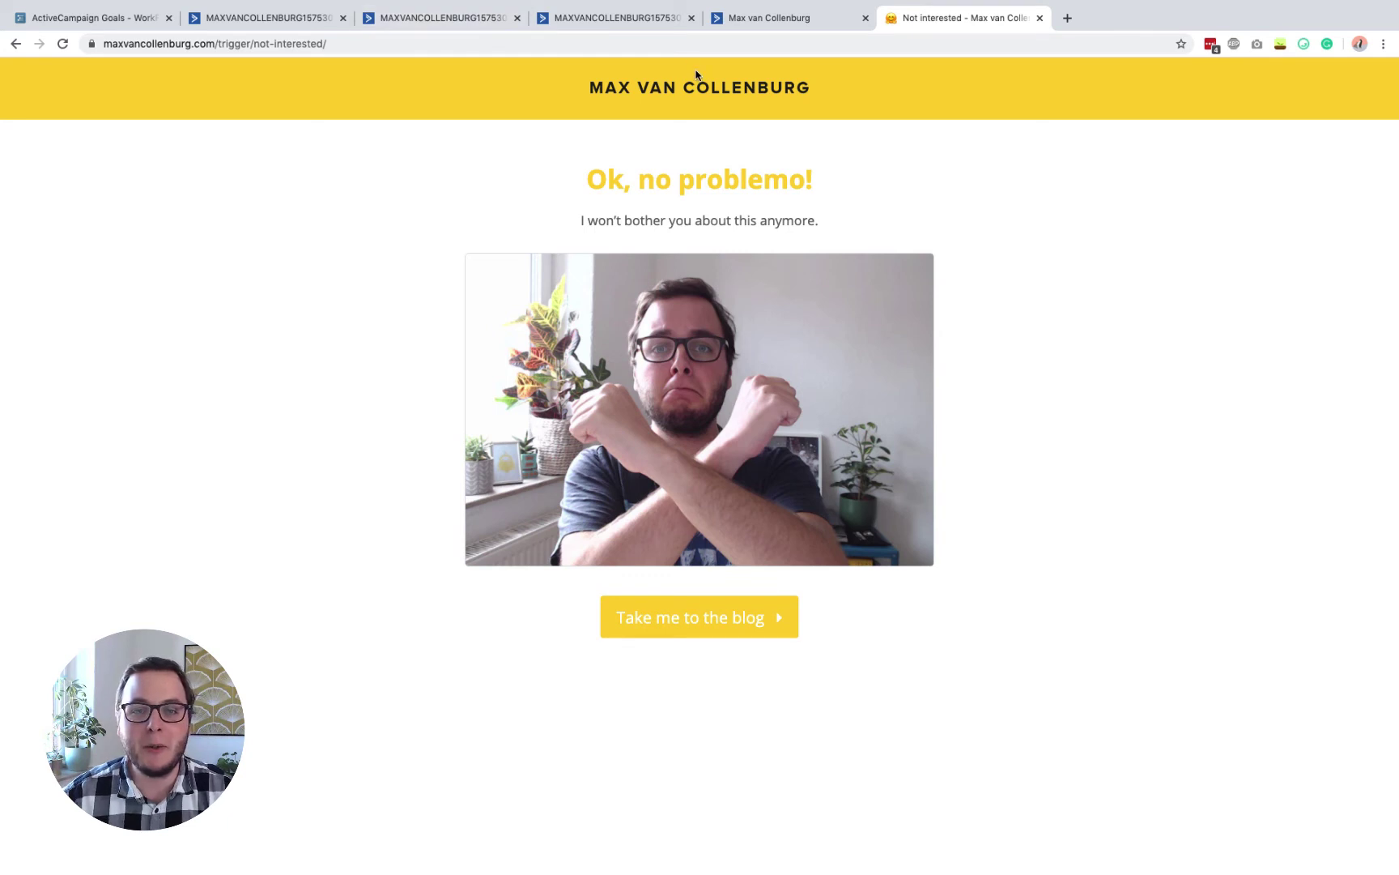
Step: Cancel the Add a link dialog unchanged and save the email back to the Evergreen 3-Day Offer automation
{"action": "left_click", "coordinate": [478, 18]}
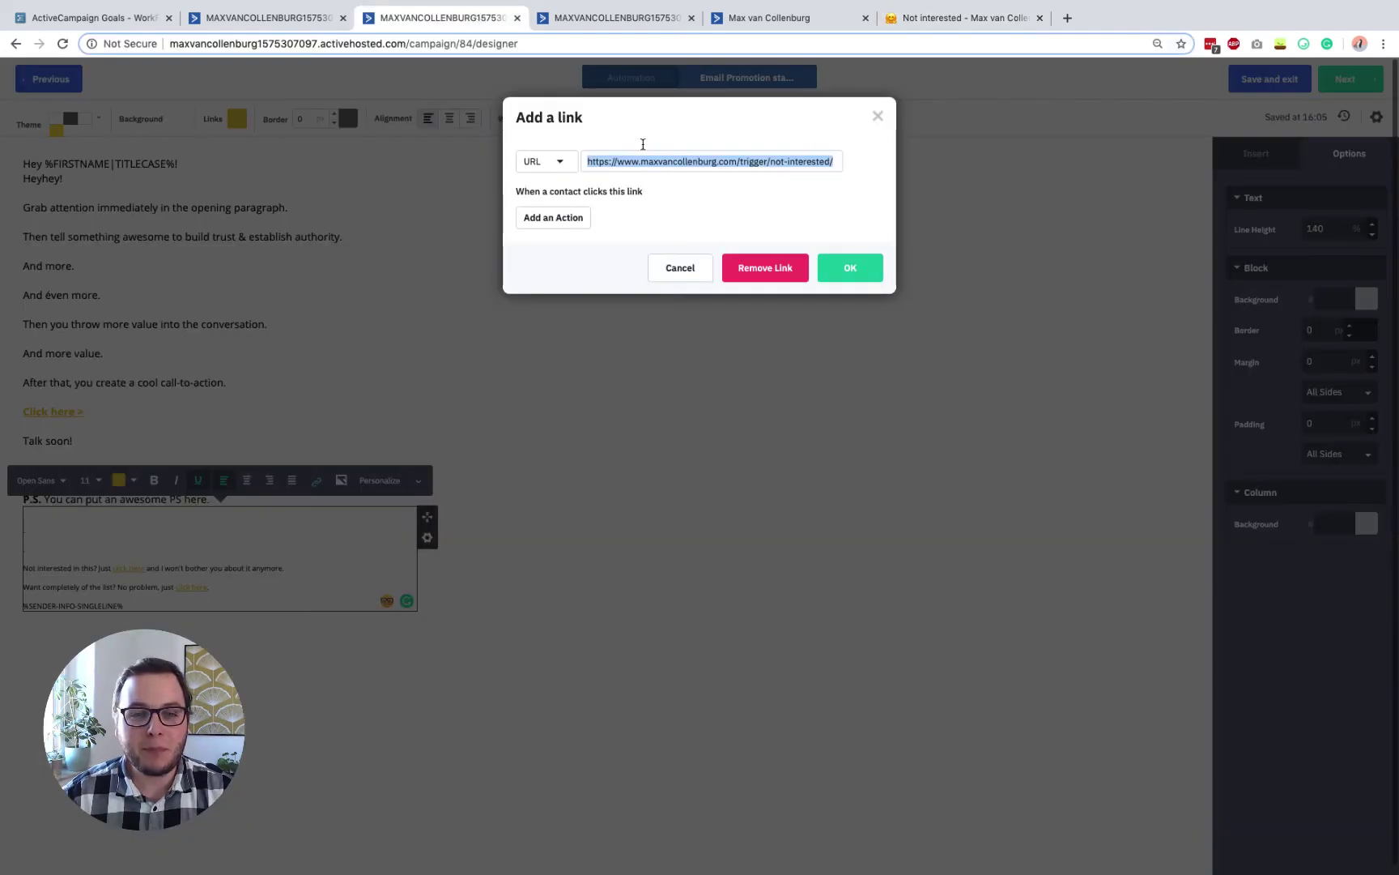
{"action": "left_click", "coordinate": [657, 159]}
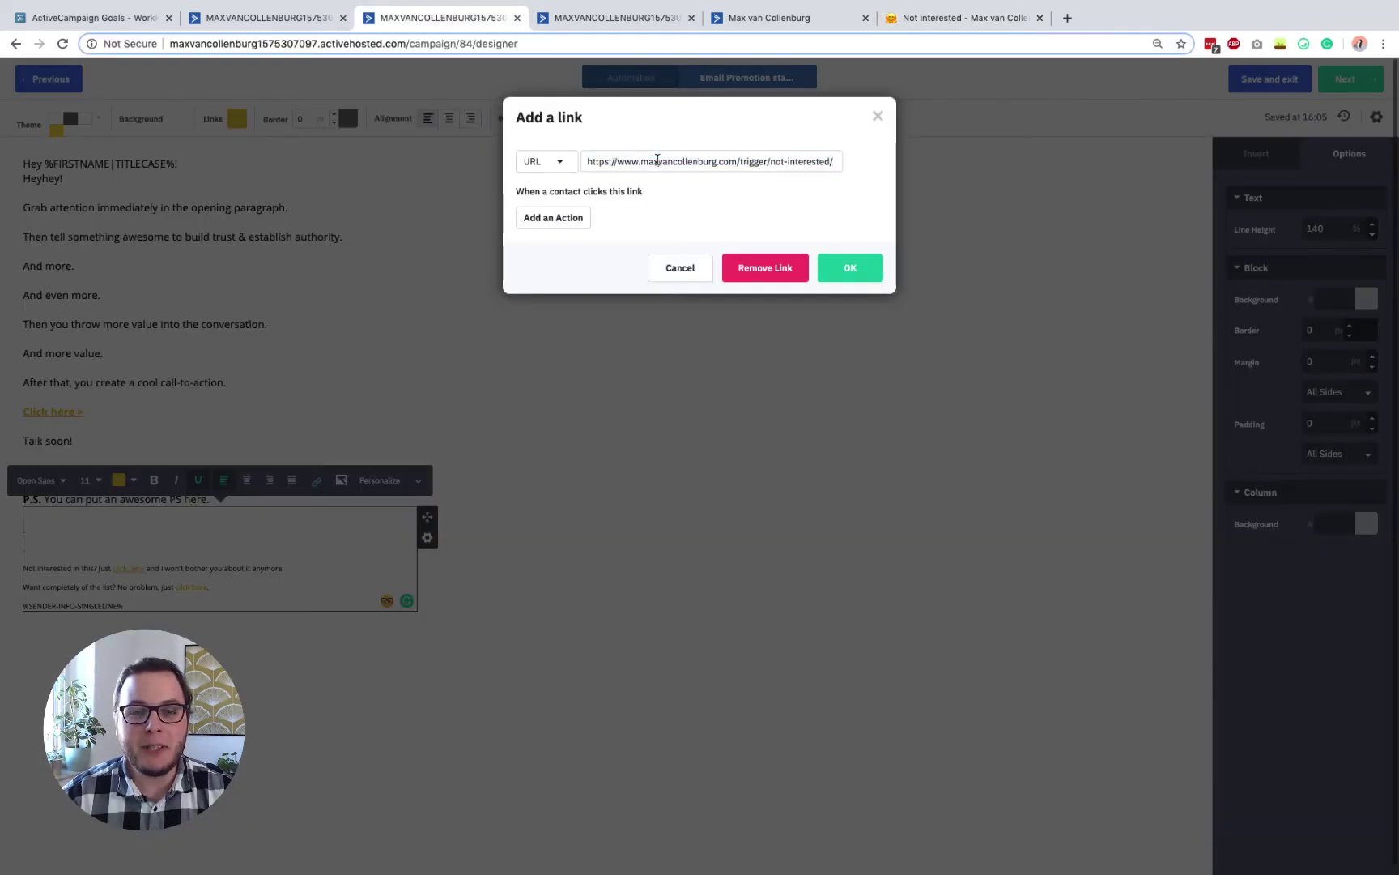
{"action": "left_click", "coordinate": [1111, 225]}
{"action": "left_click", "coordinate": [1246, 89]}
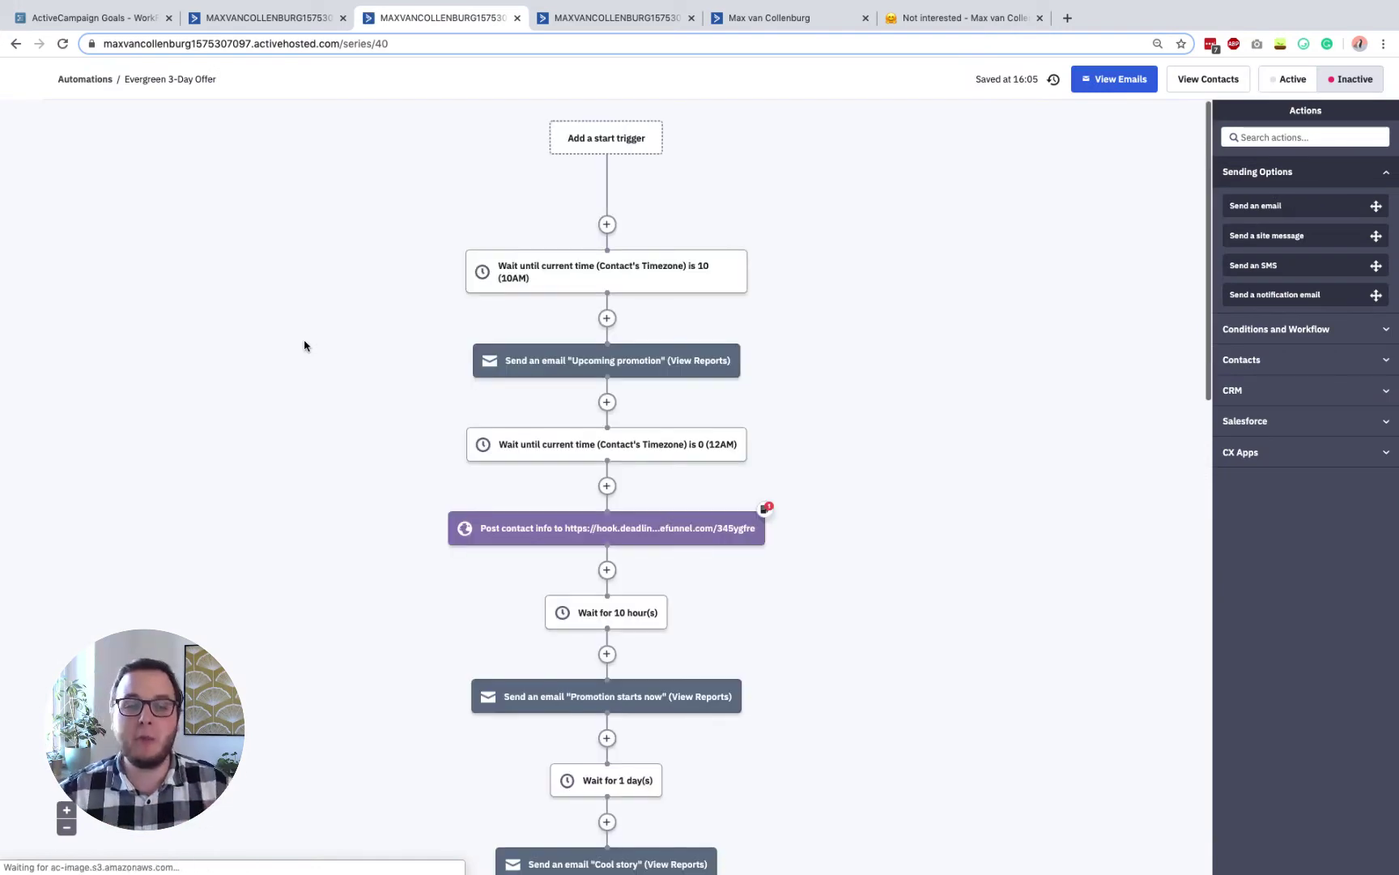
{"action": "mouse_move", "coordinate": [721, 581]}
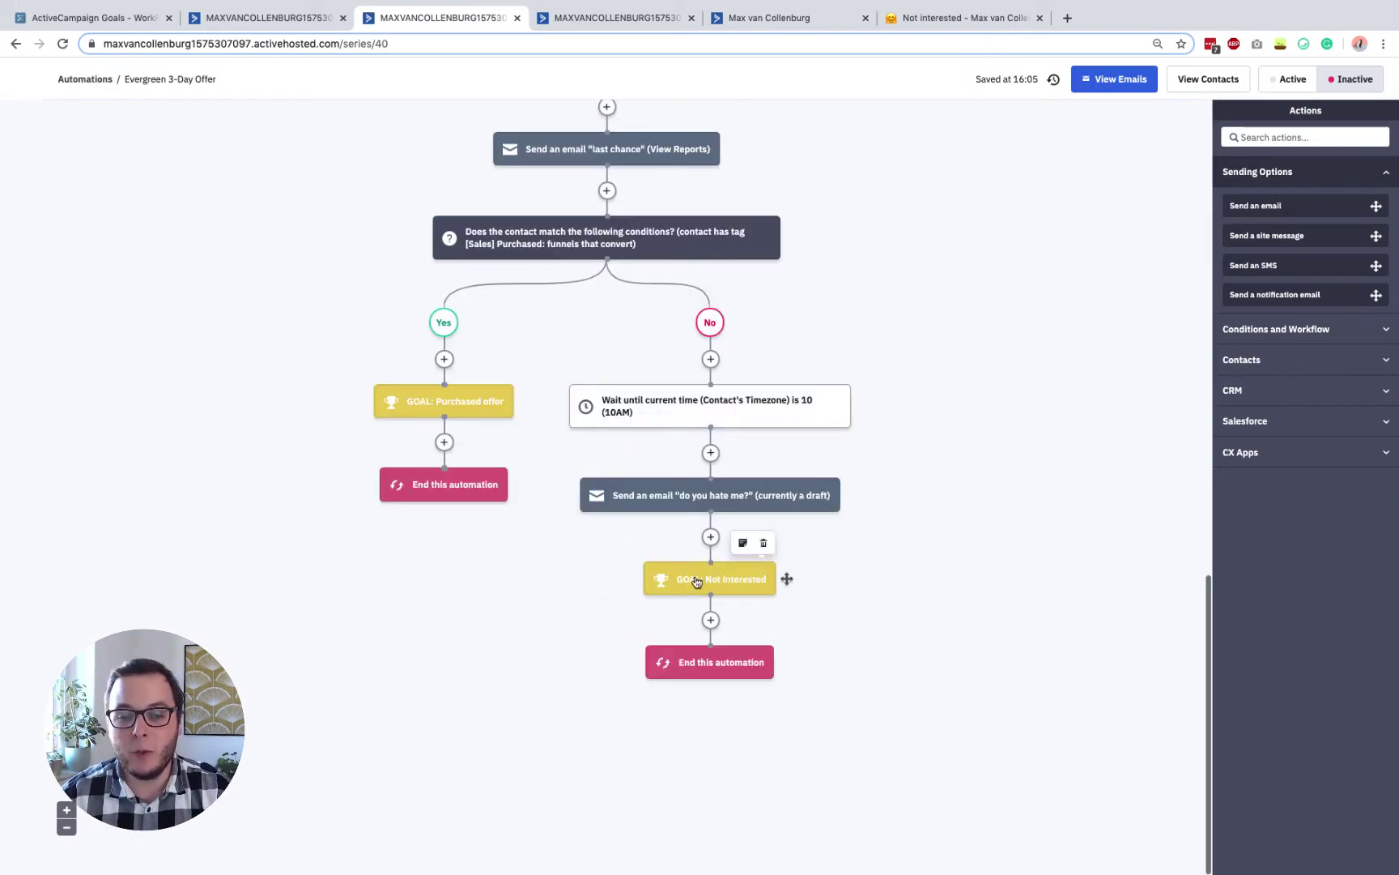
{"action": "left_click", "coordinate": [725, 582]}
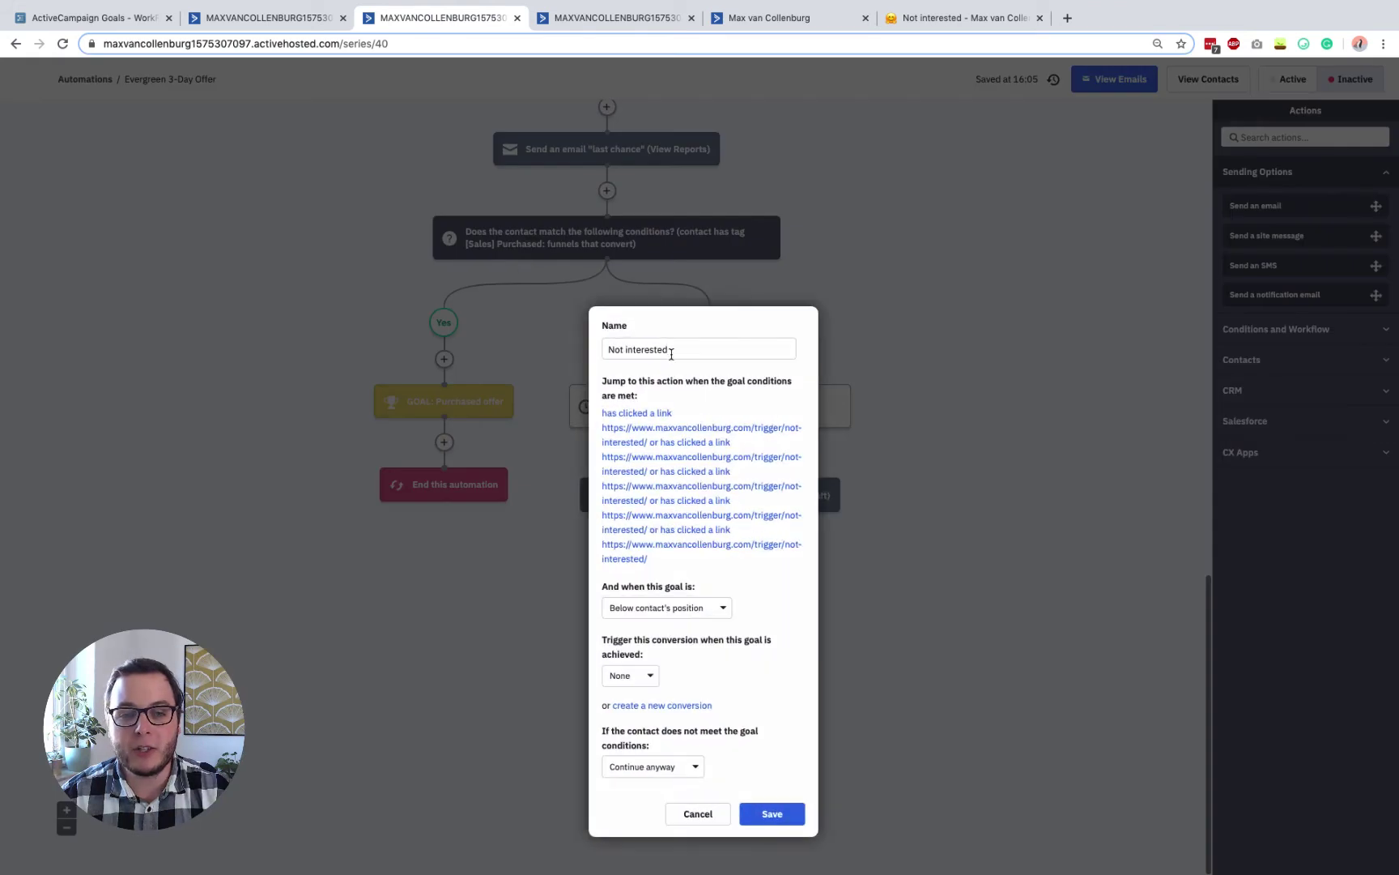
{"action": "left_click", "coordinate": [688, 466]}
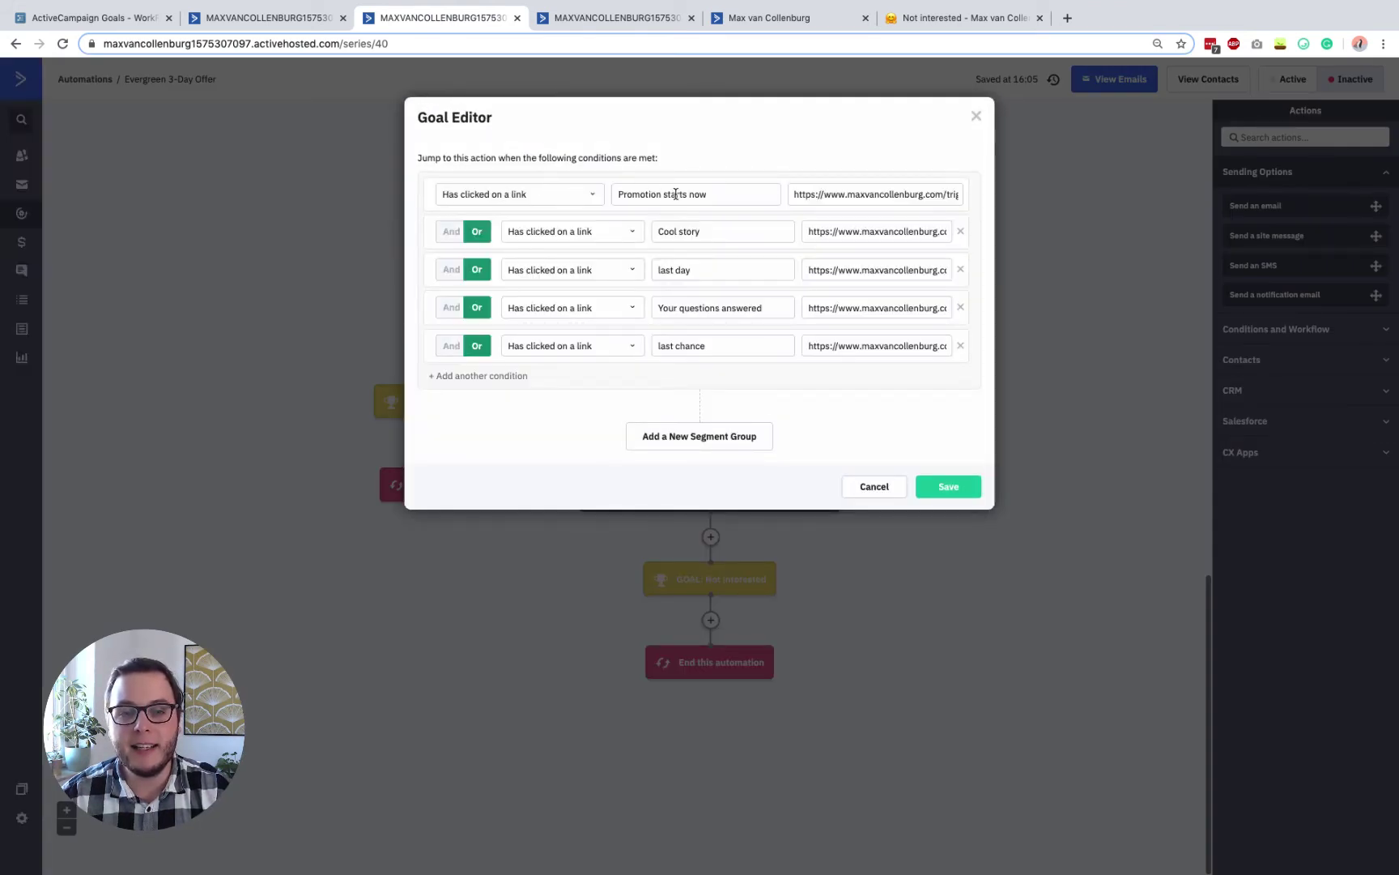
{"action": "left_click", "coordinate": [799, 195]}
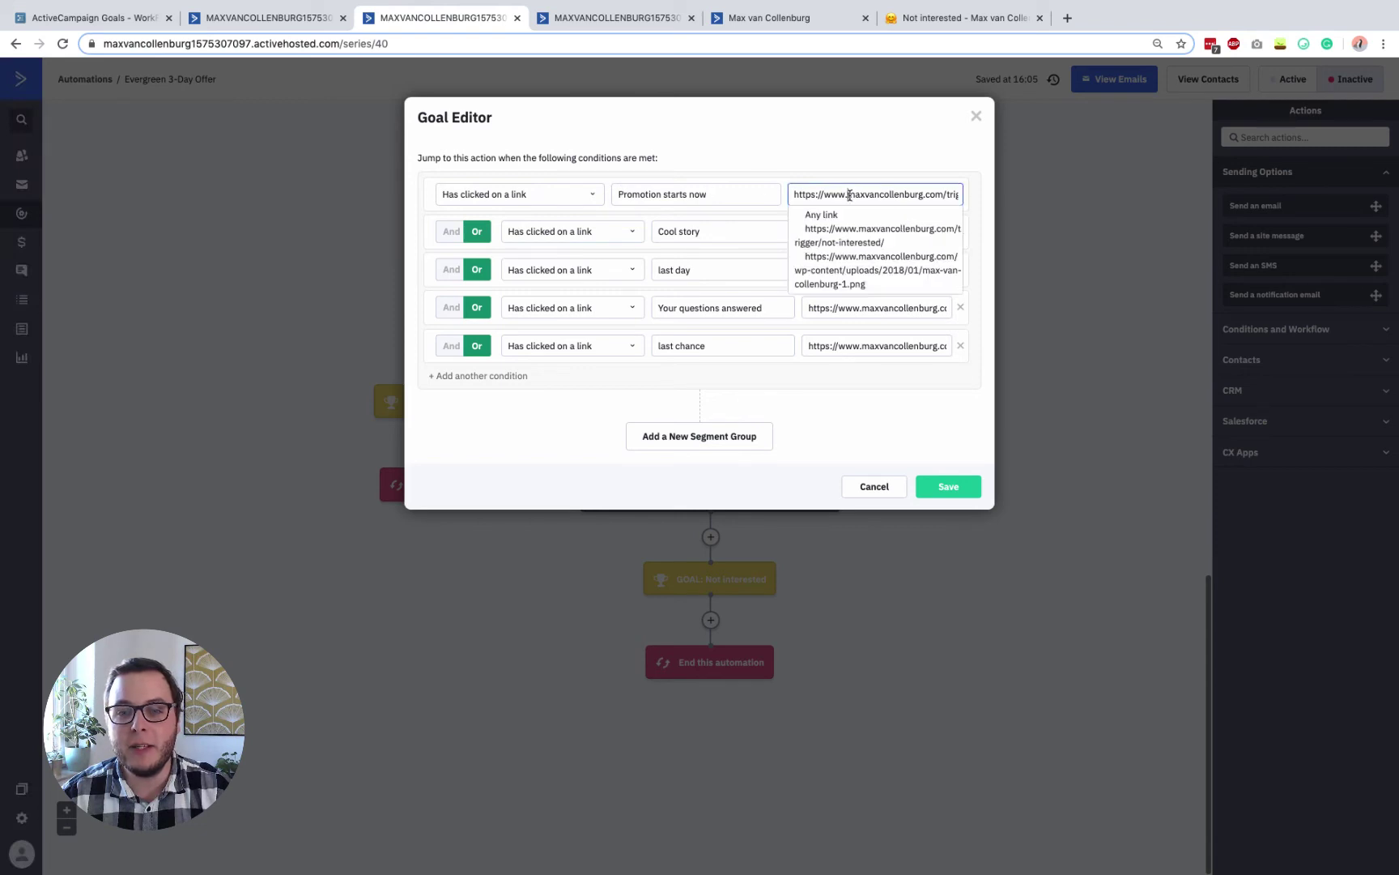
{"action": "left_click_drag", "start_coordinate": [799, 194], "coordinate": [960, 195]}
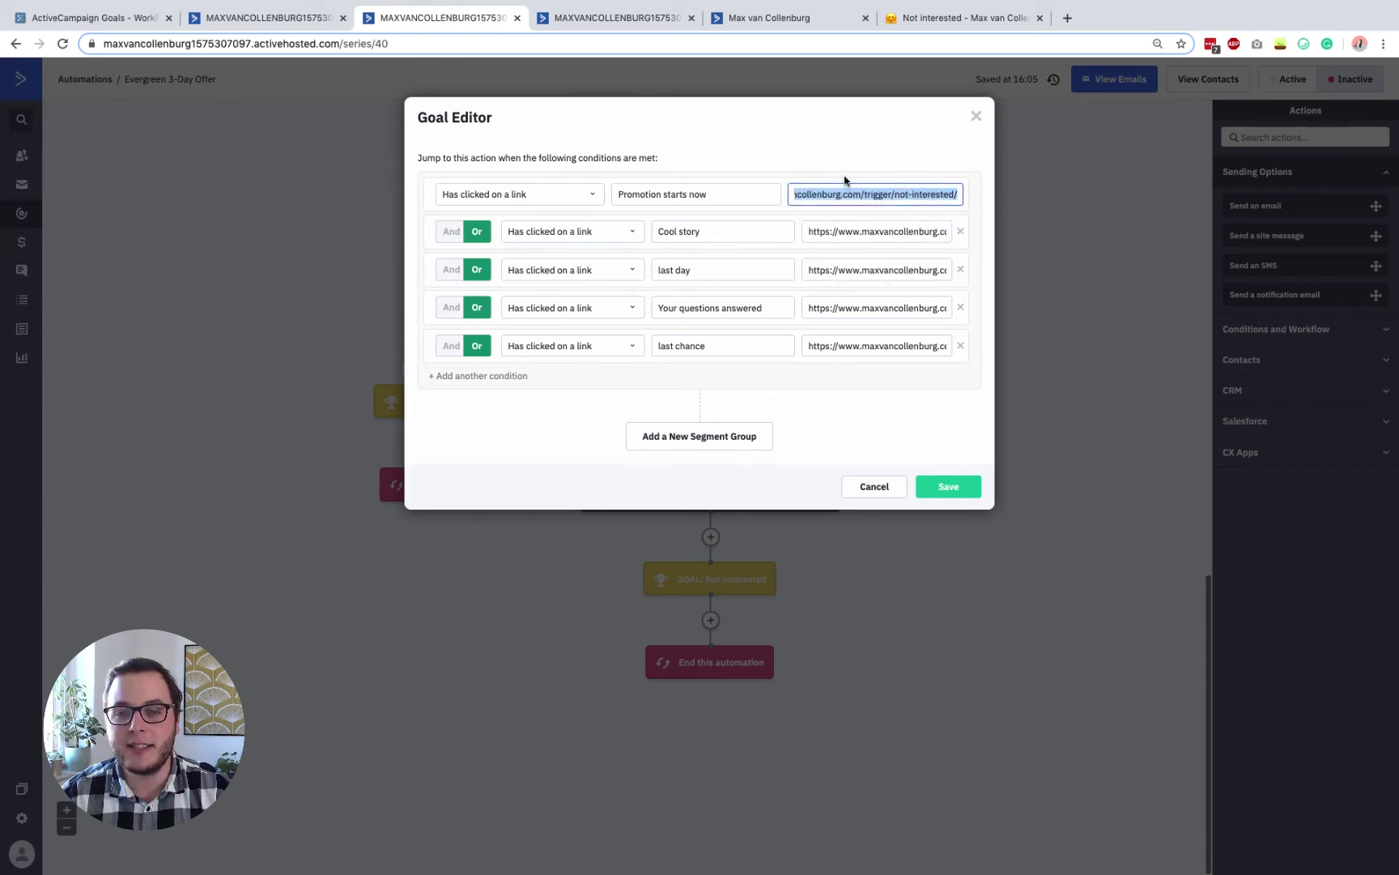
{"action": "left_click", "coordinate": [827, 143]}
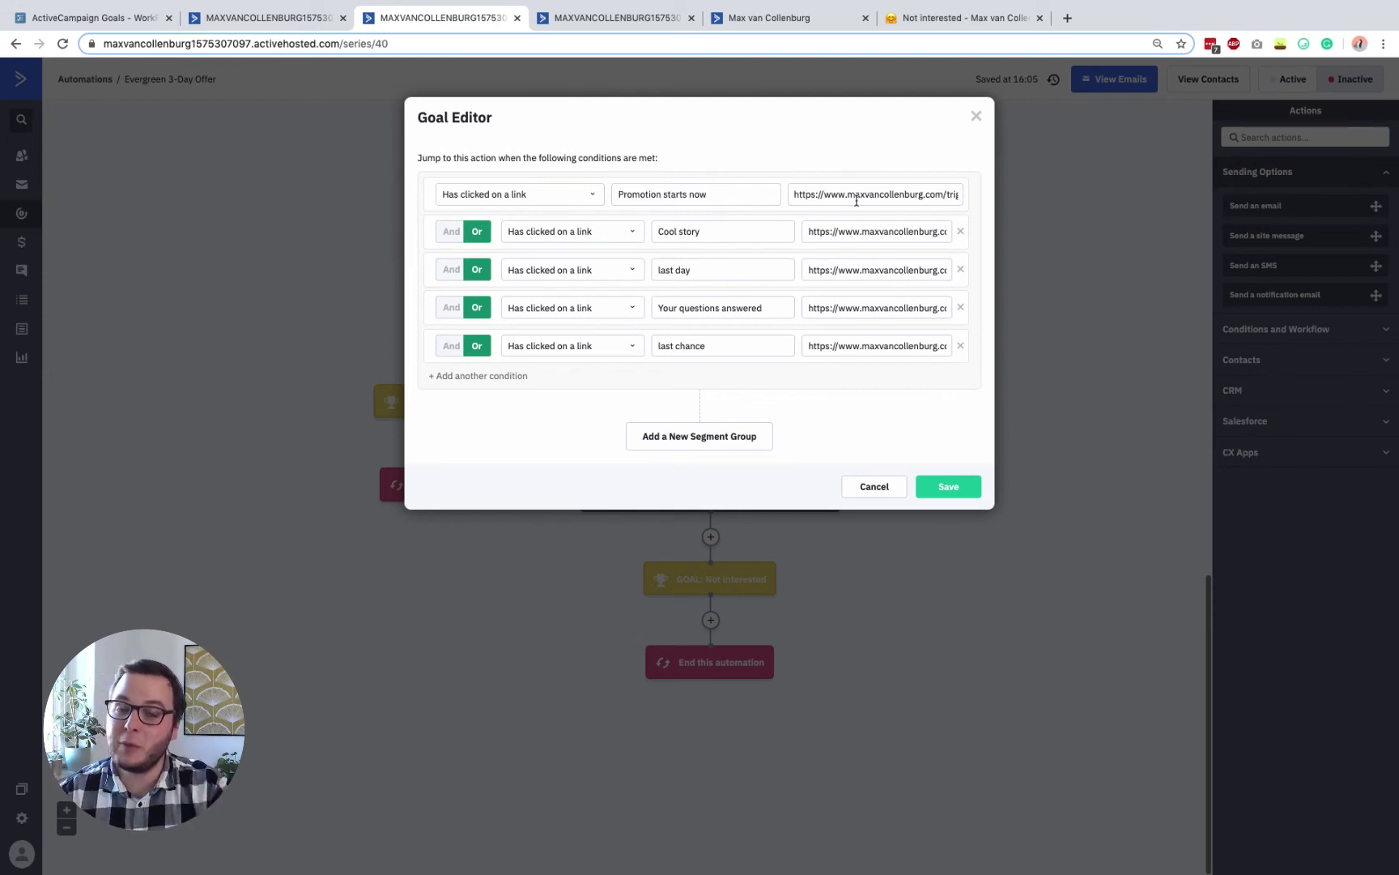
{"action": "left_click", "coordinate": [1087, 431]}
{"action": "left_click", "coordinate": [850, 585]}
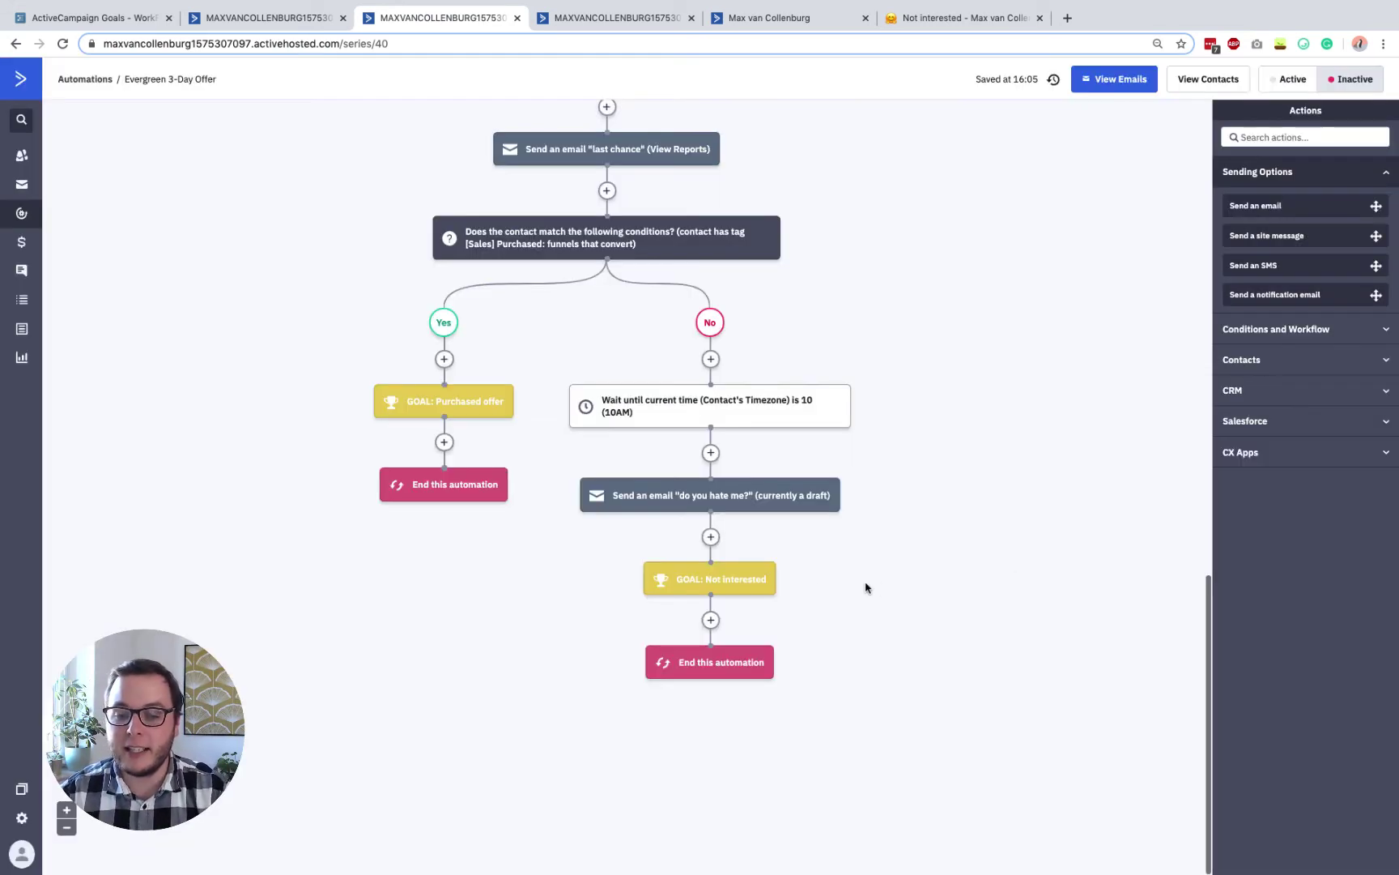
{"action": "mouse_move", "coordinate": [786, 579]}
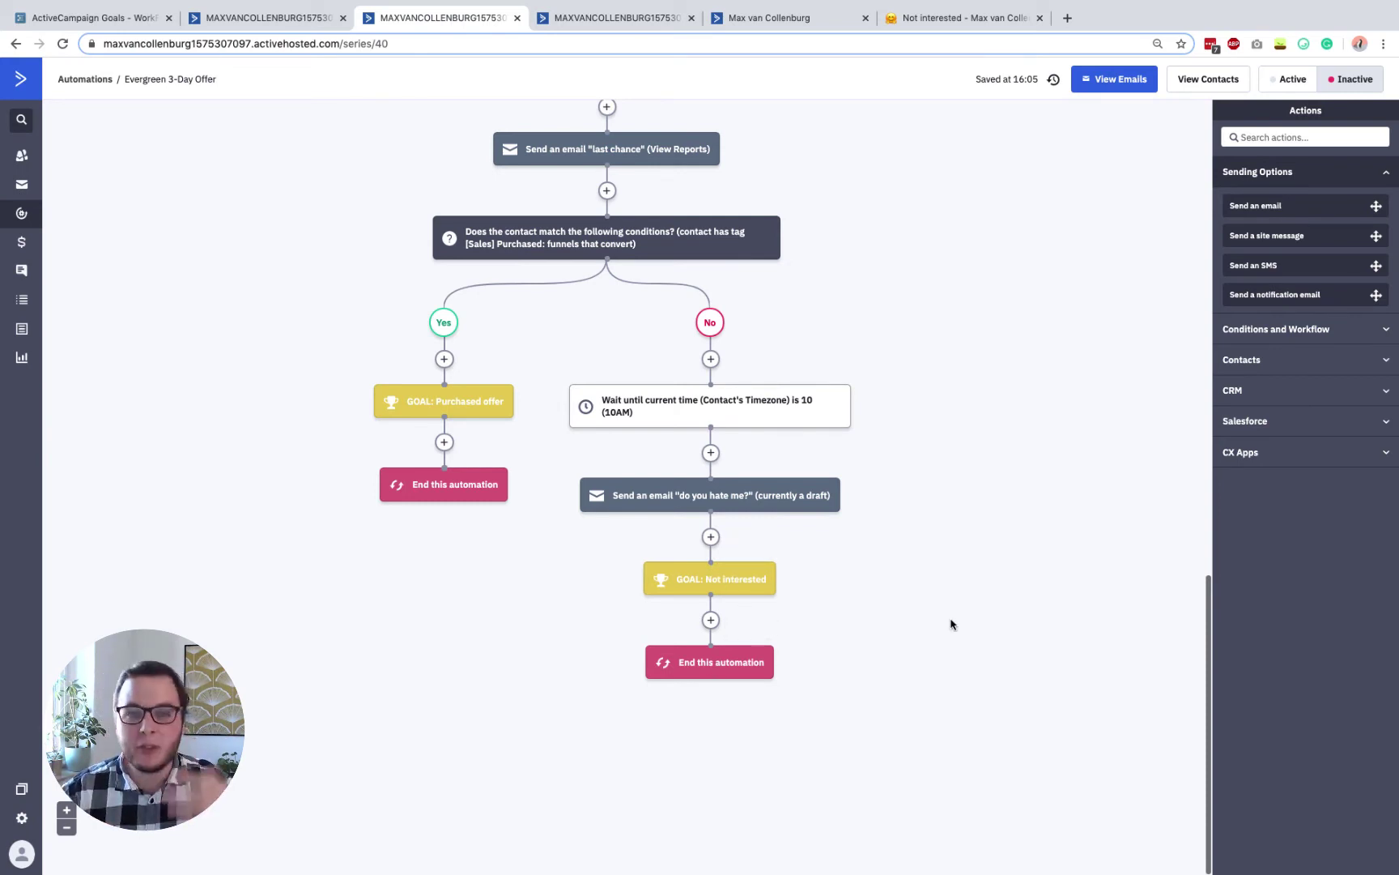
{"action": "scroll", "coordinate": [951, 623], "scroll_direction": "up", "scroll_amount": 10}
{"action": "scroll", "coordinate": [952, 623], "scroll_direction": "up", "scroll_amount": 3}
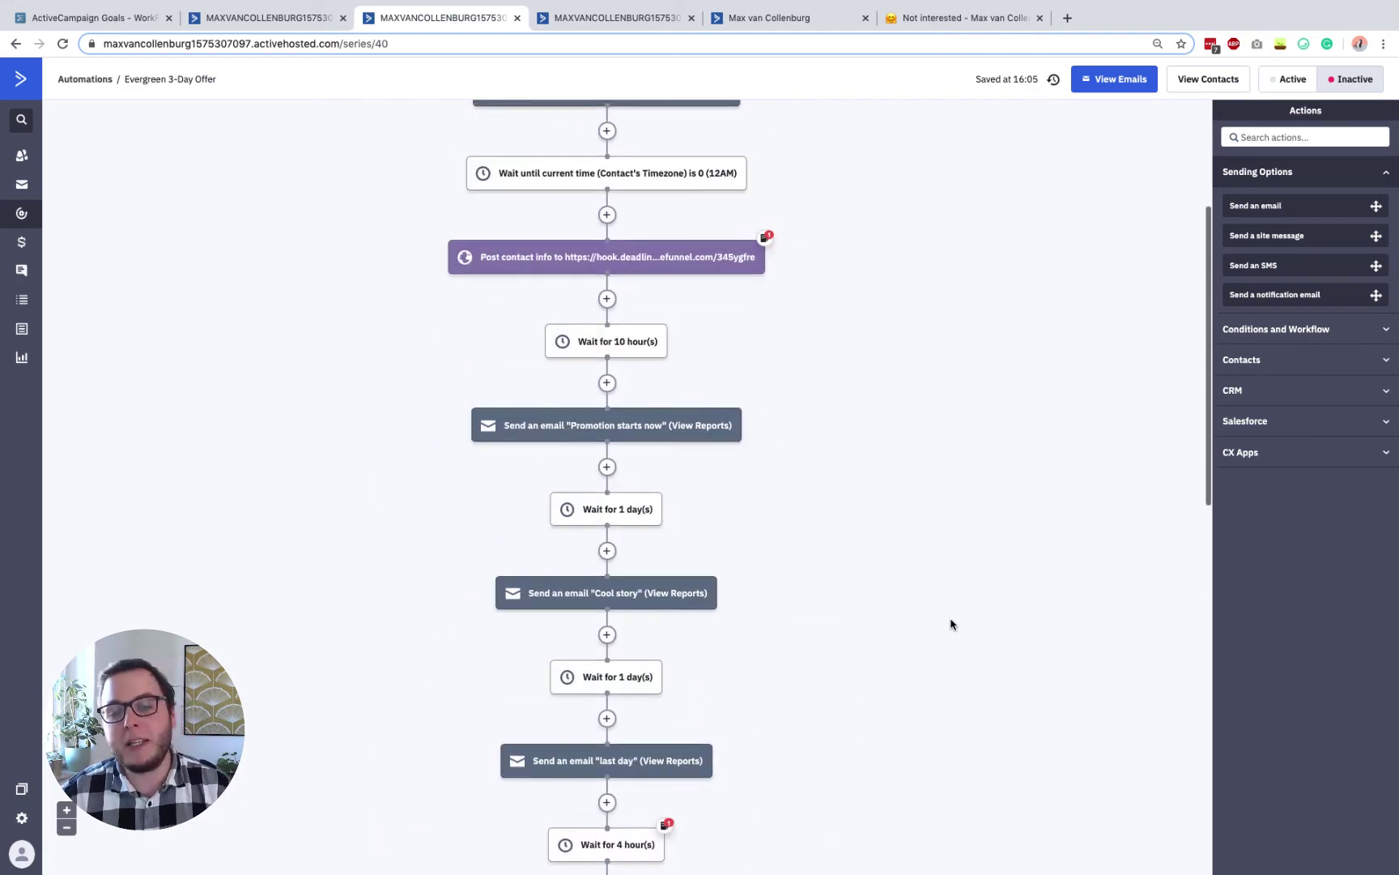
{"action": "scroll", "coordinate": [951, 624], "scroll_direction": "down", "scroll_amount": 3}
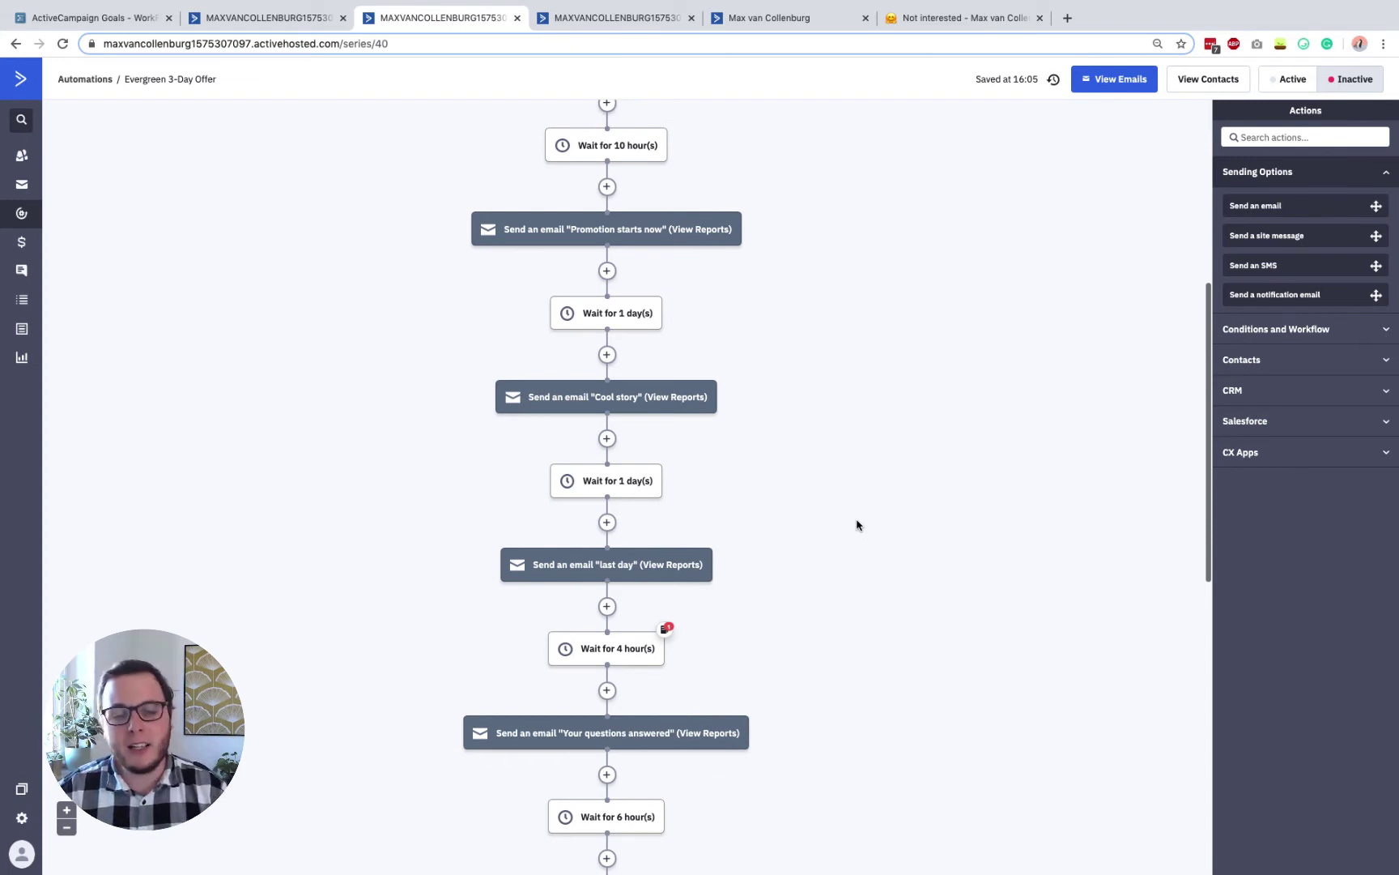
{"action": "scroll", "coordinate": [857, 525], "scroll_direction": "down", "scroll_amount": 10}
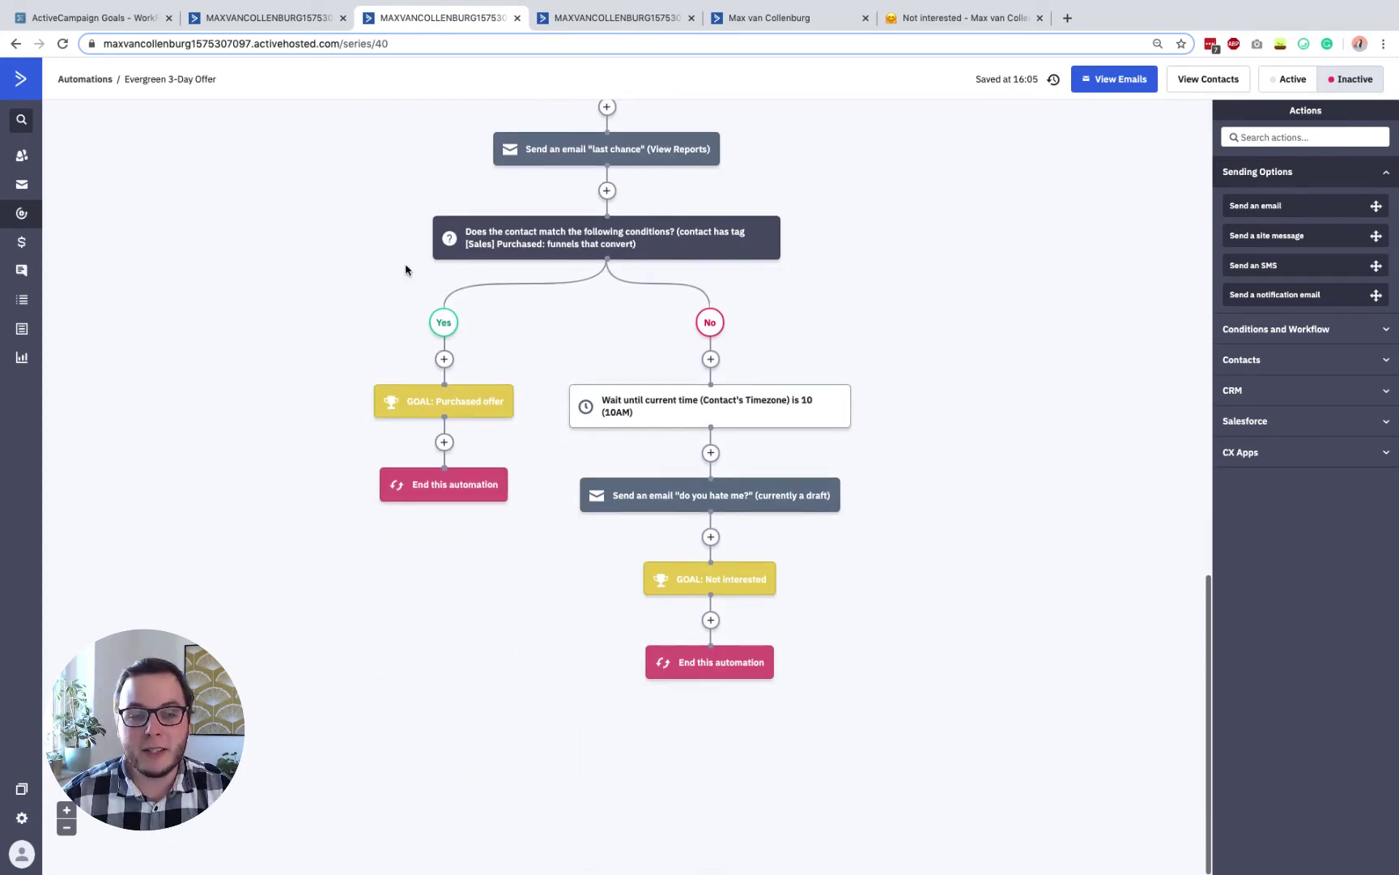
Step: In the WorkFlowy 'ActiveCampaign Goals' outline, mark the line 'Skip resending emails if they are not opened'
{"action": "left_click", "coordinate": [126, 16]}
{"action": "triple_click", "coordinate": [445, 424]}
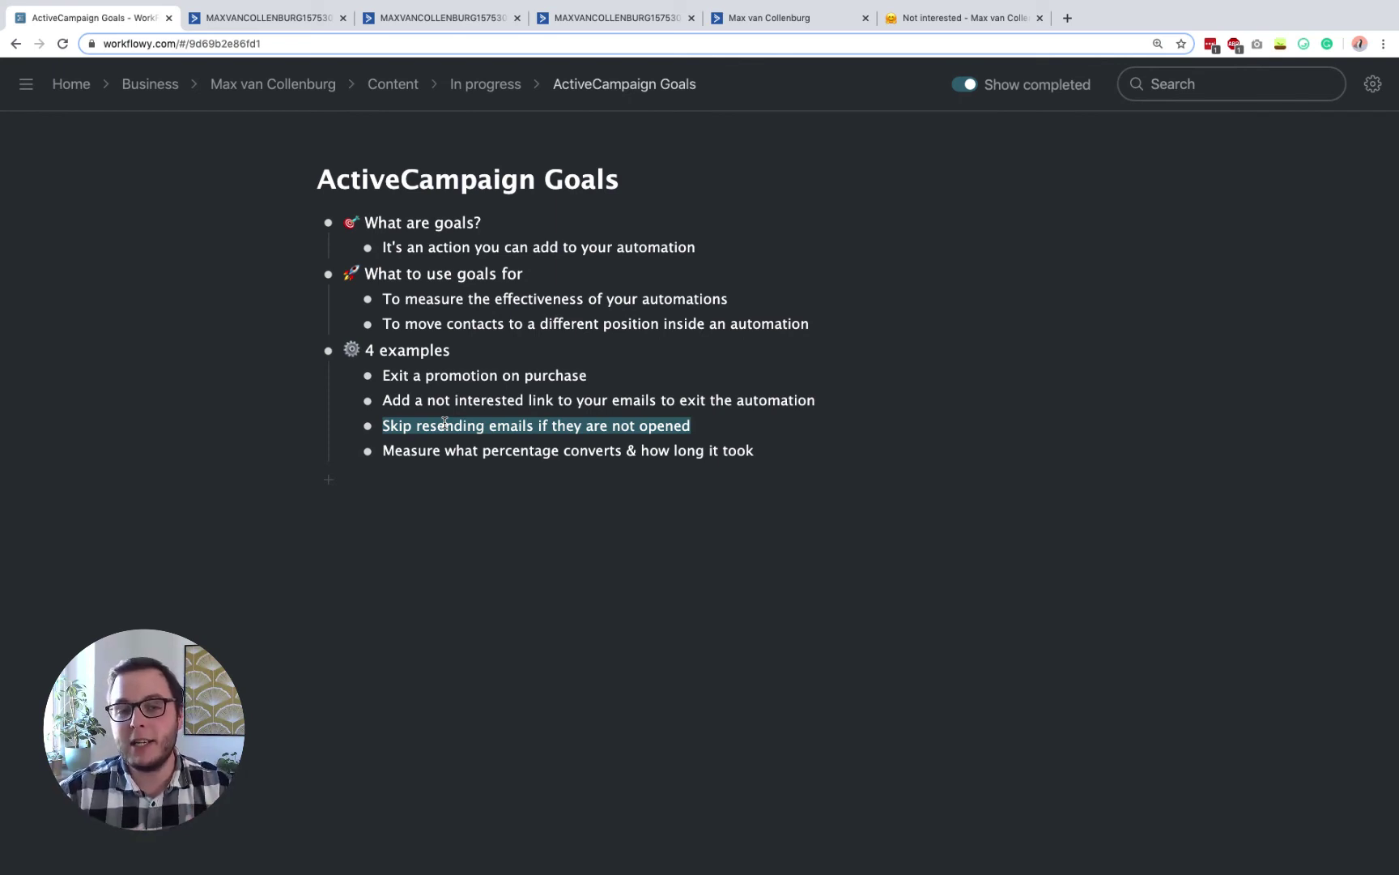
Step: In the Evergreen Newsletter automation, open the 'GOAL: Opened email' block after the [RESEND] email
{"action": "left_click", "coordinate": [638, 17]}
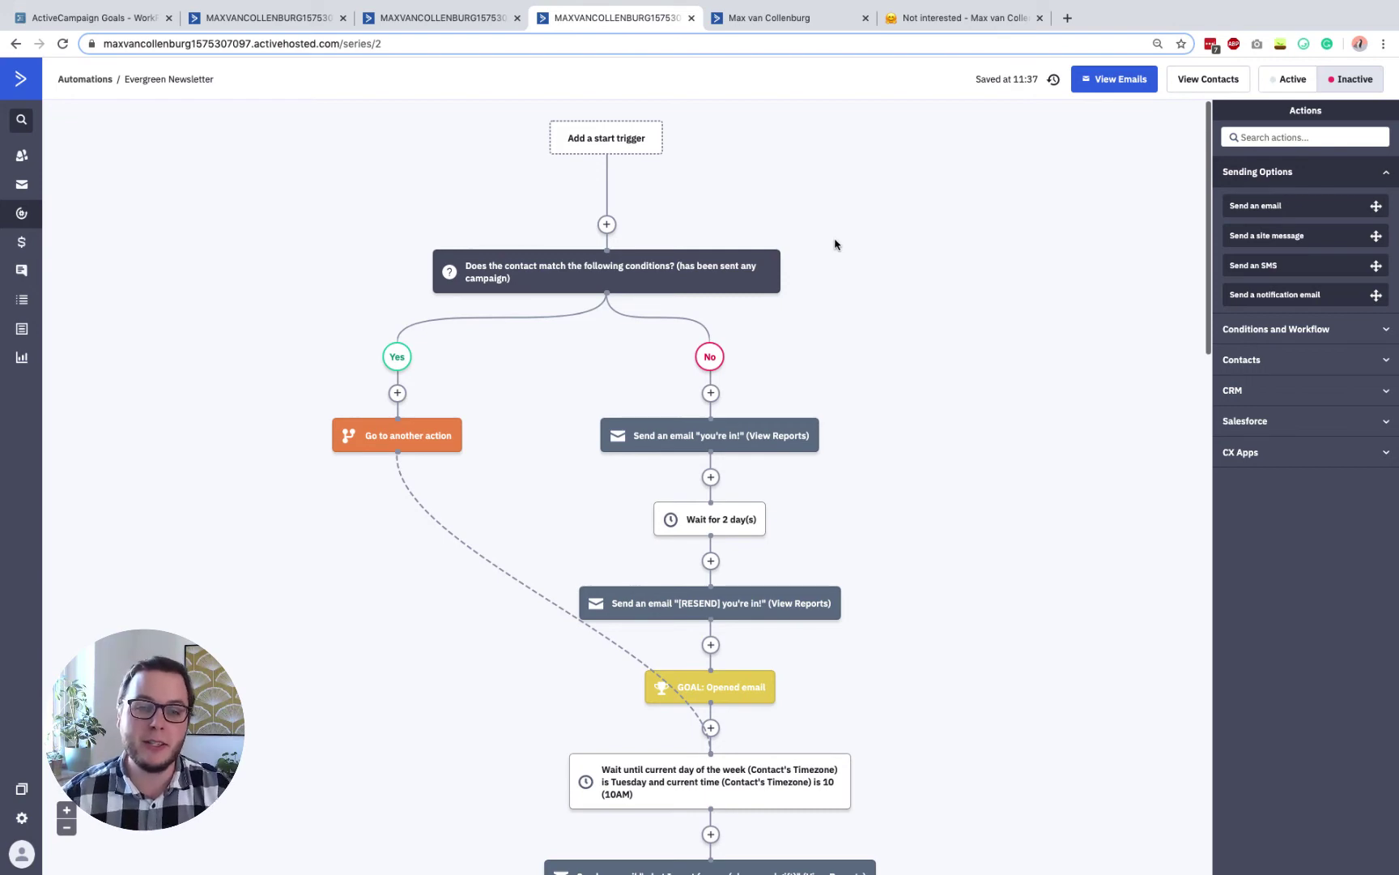
{"action": "scroll", "coordinate": [831, 392], "scroll_direction": "down", "scroll_amount": 5}
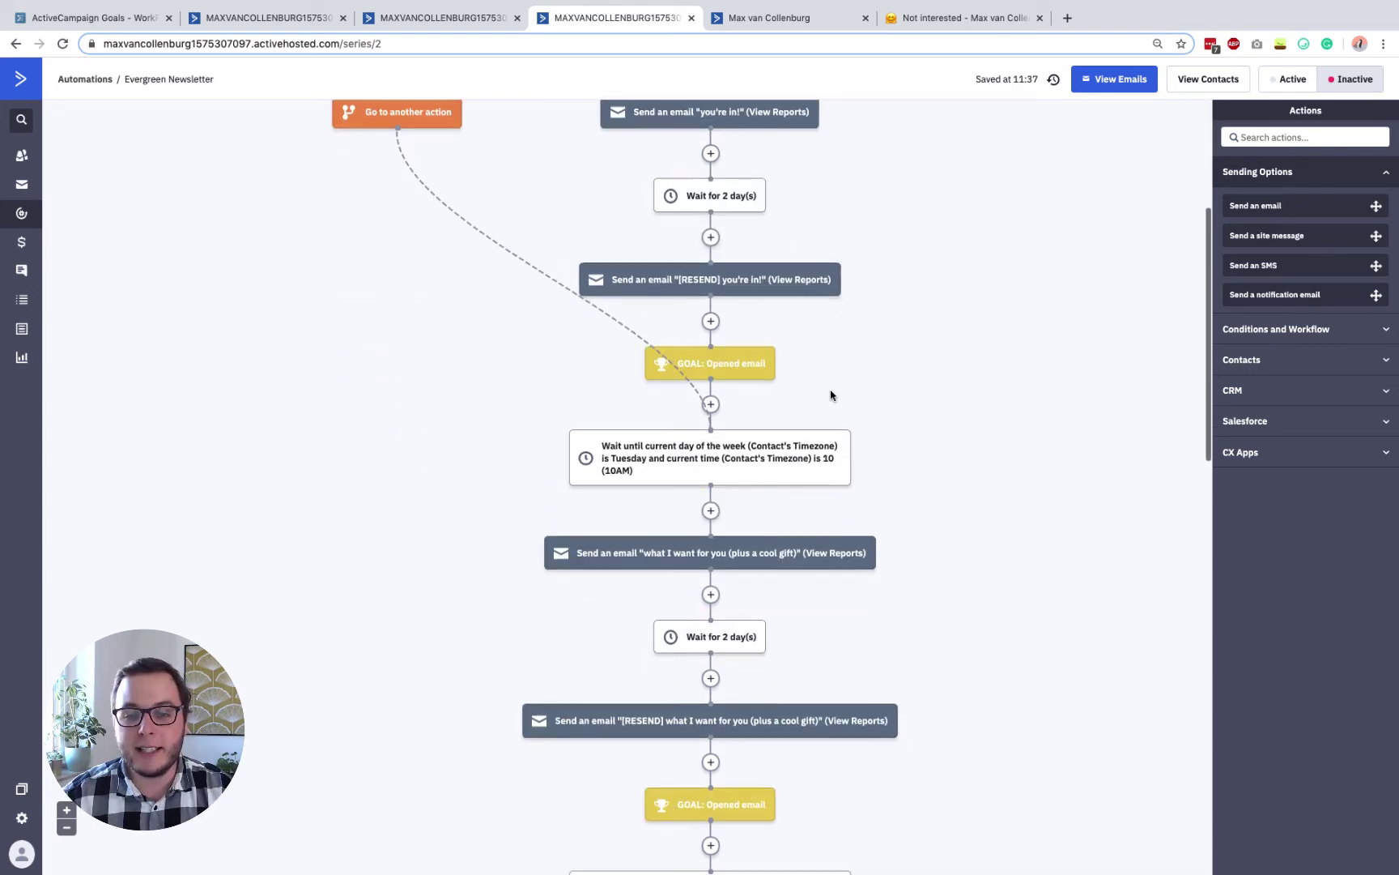
{"action": "scroll", "coordinate": [871, 518], "scroll_direction": "down", "scroll_amount": 5}
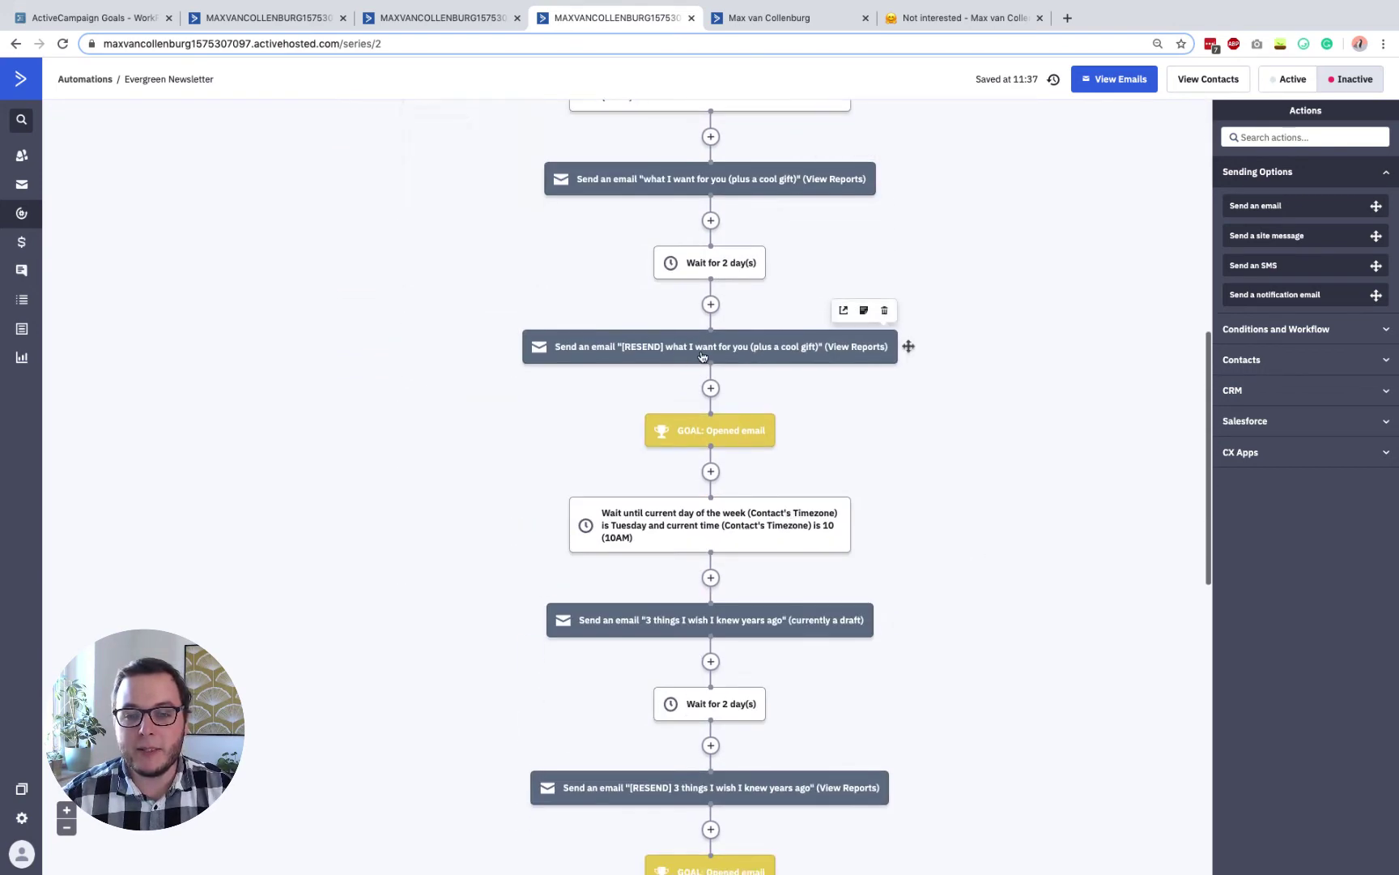
{"action": "scroll", "coordinate": [871, 507], "scroll_direction": "up", "scroll_amount": 1}
{"action": "mouse_move", "coordinate": [676, 265]}
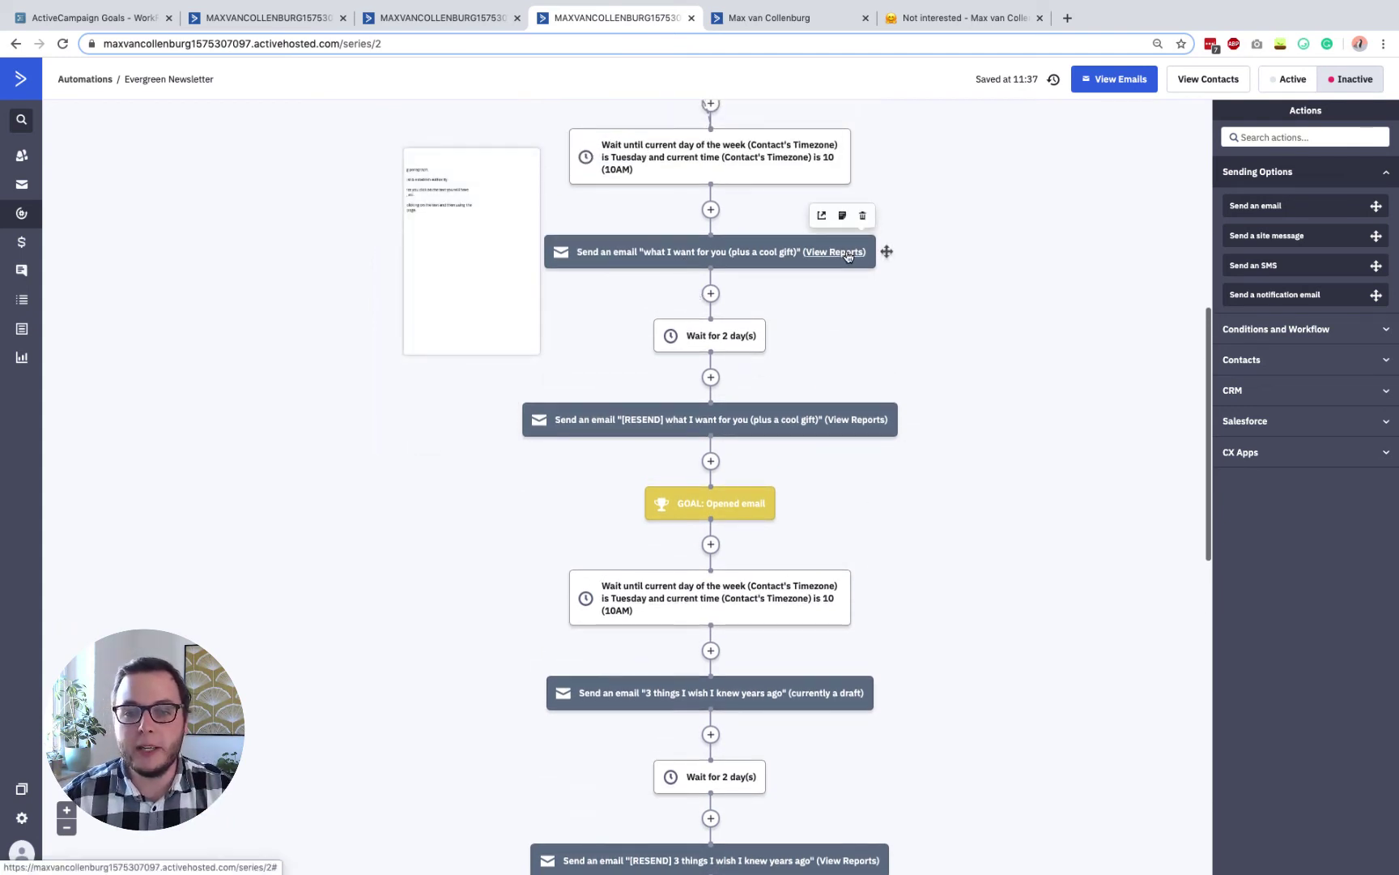
{"action": "mouse_move", "coordinate": [700, 343]}
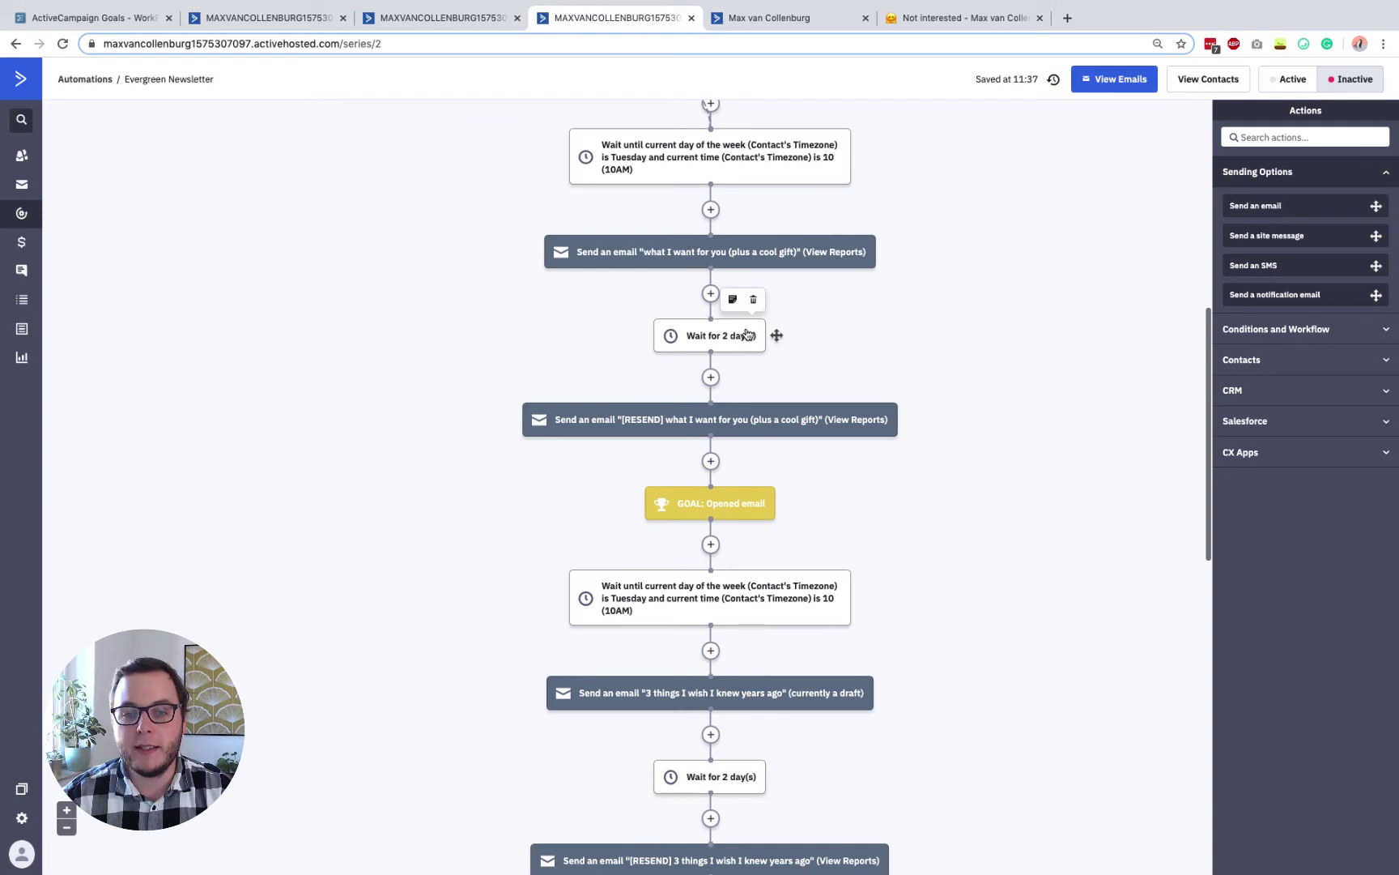
{"action": "mouse_move", "coordinate": [640, 429]}
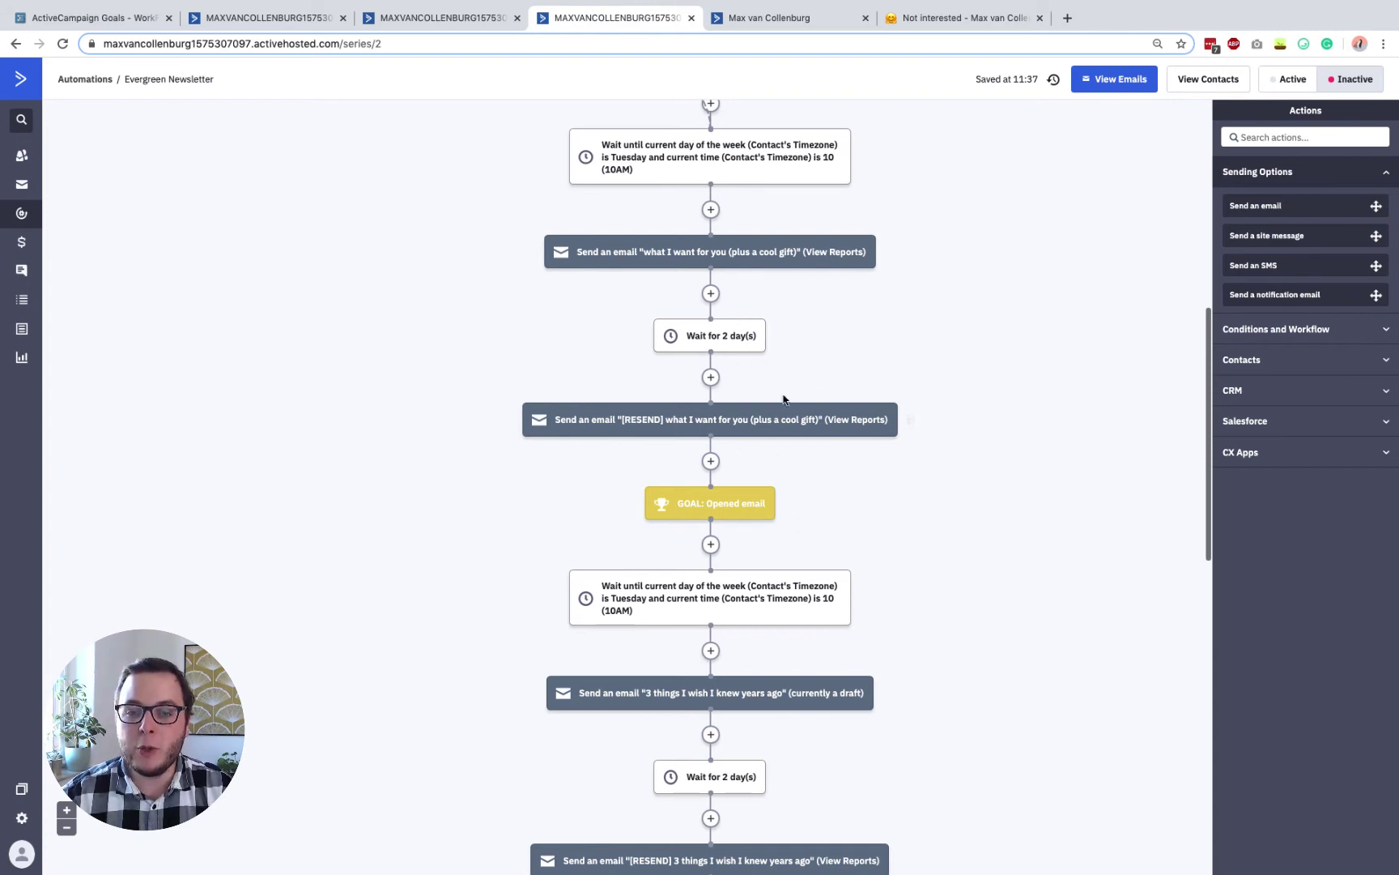
{"action": "mouse_move", "coordinate": [740, 411]}
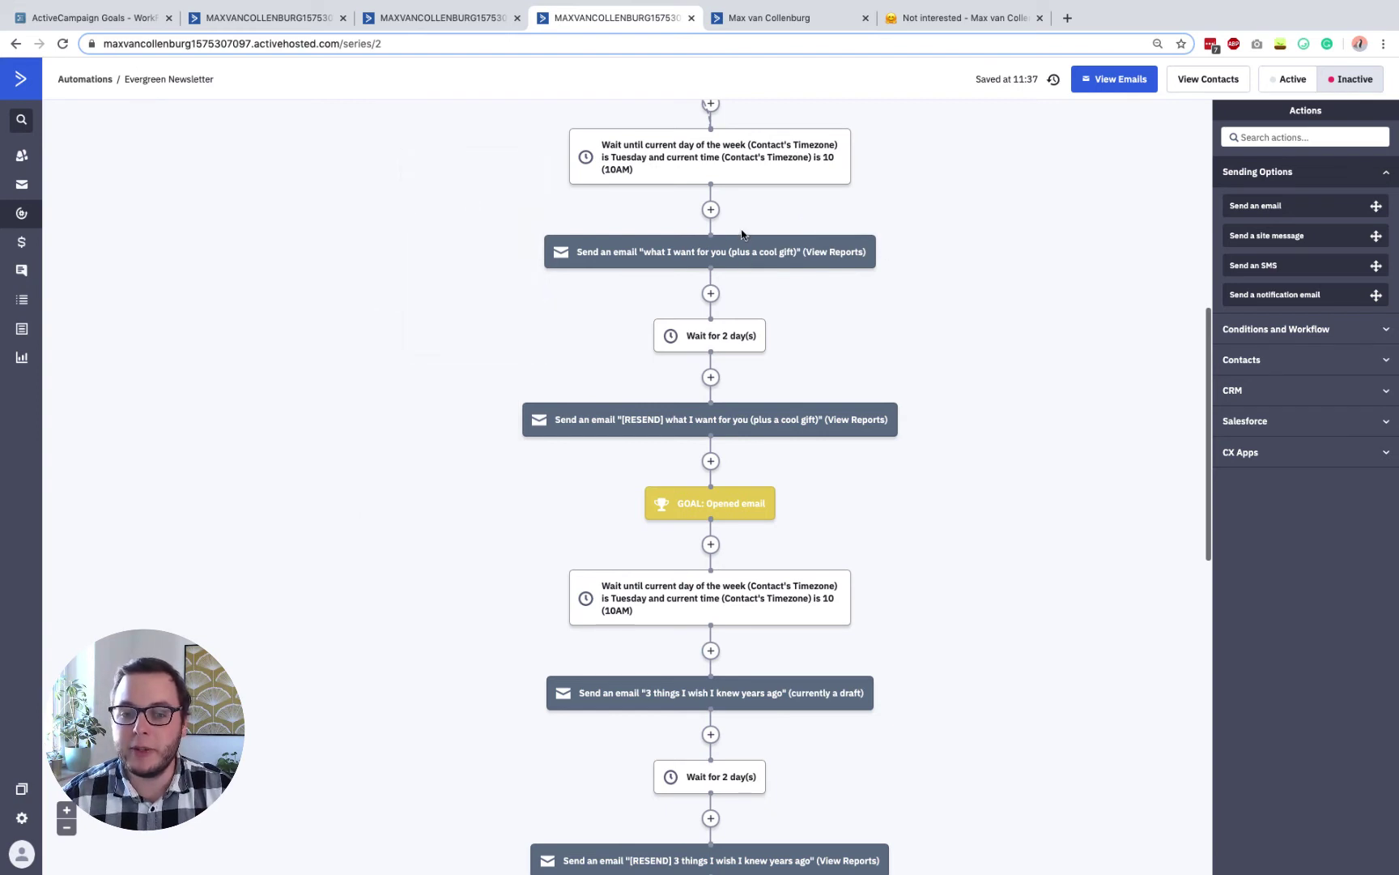
{"action": "mouse_move", "coordinate": [666, 512]}
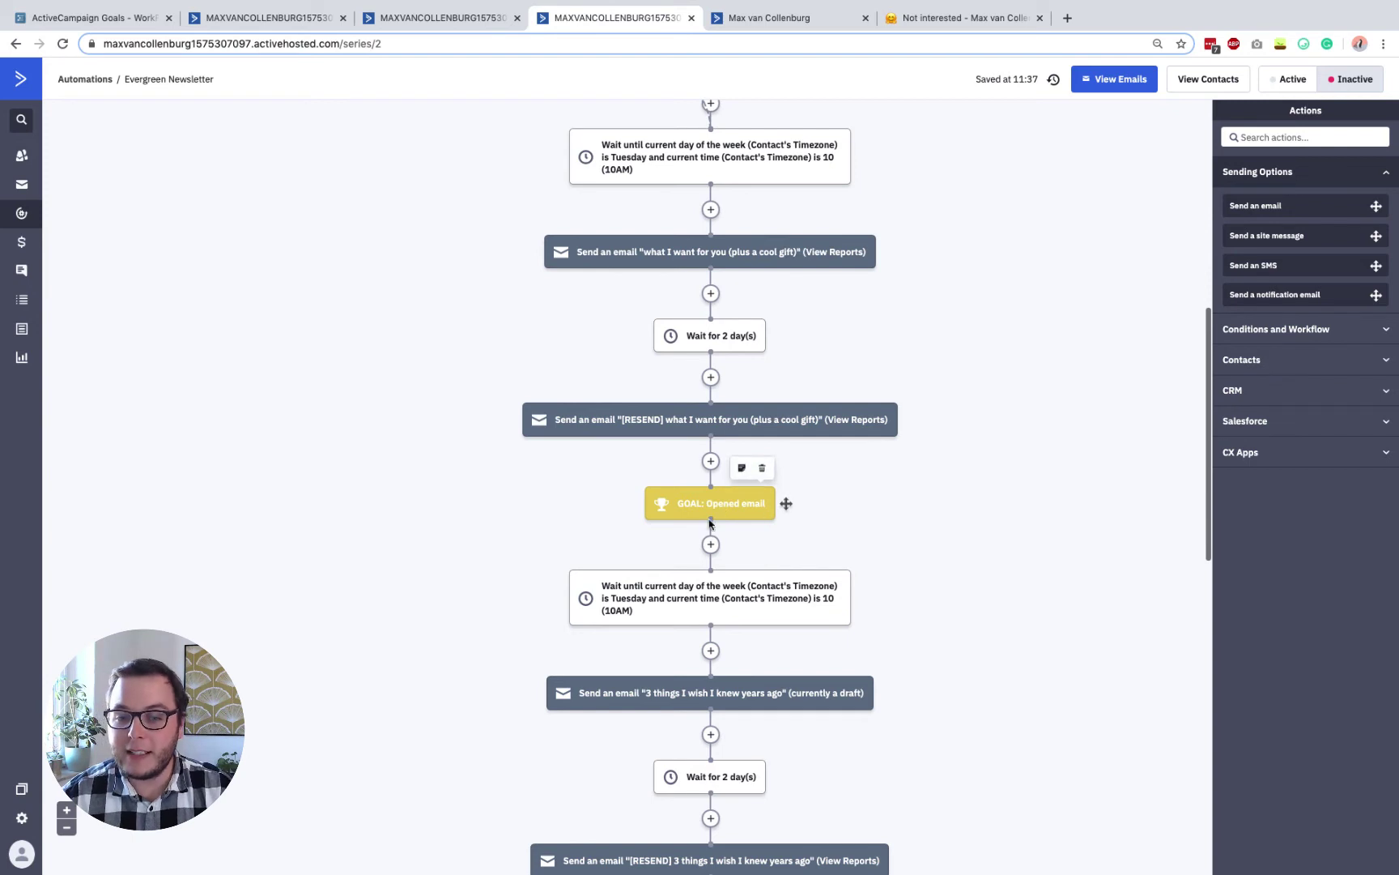
{"action": "left_click", "coordinate": [725, 516]}
Step: View the goal's 'Has opened' condition in the Goal Editor, then cancel out of the goal settings
{"action": "left_click", "coordinate": [629, 406]}
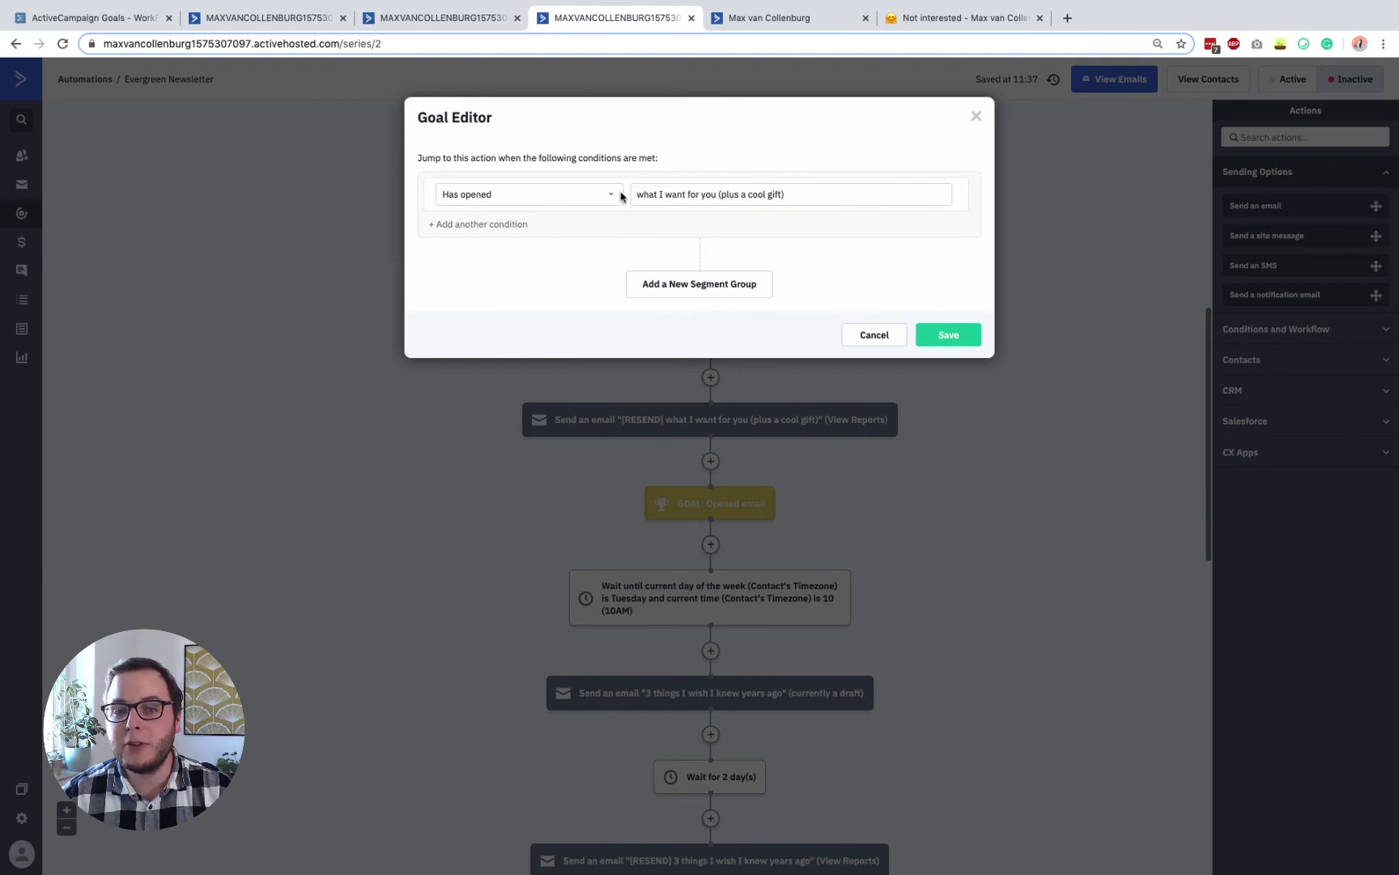
{"action": "left_click", "coordinate": [1108, 357]}
{"action": "left_click", "coordinate": [1077, 364]}
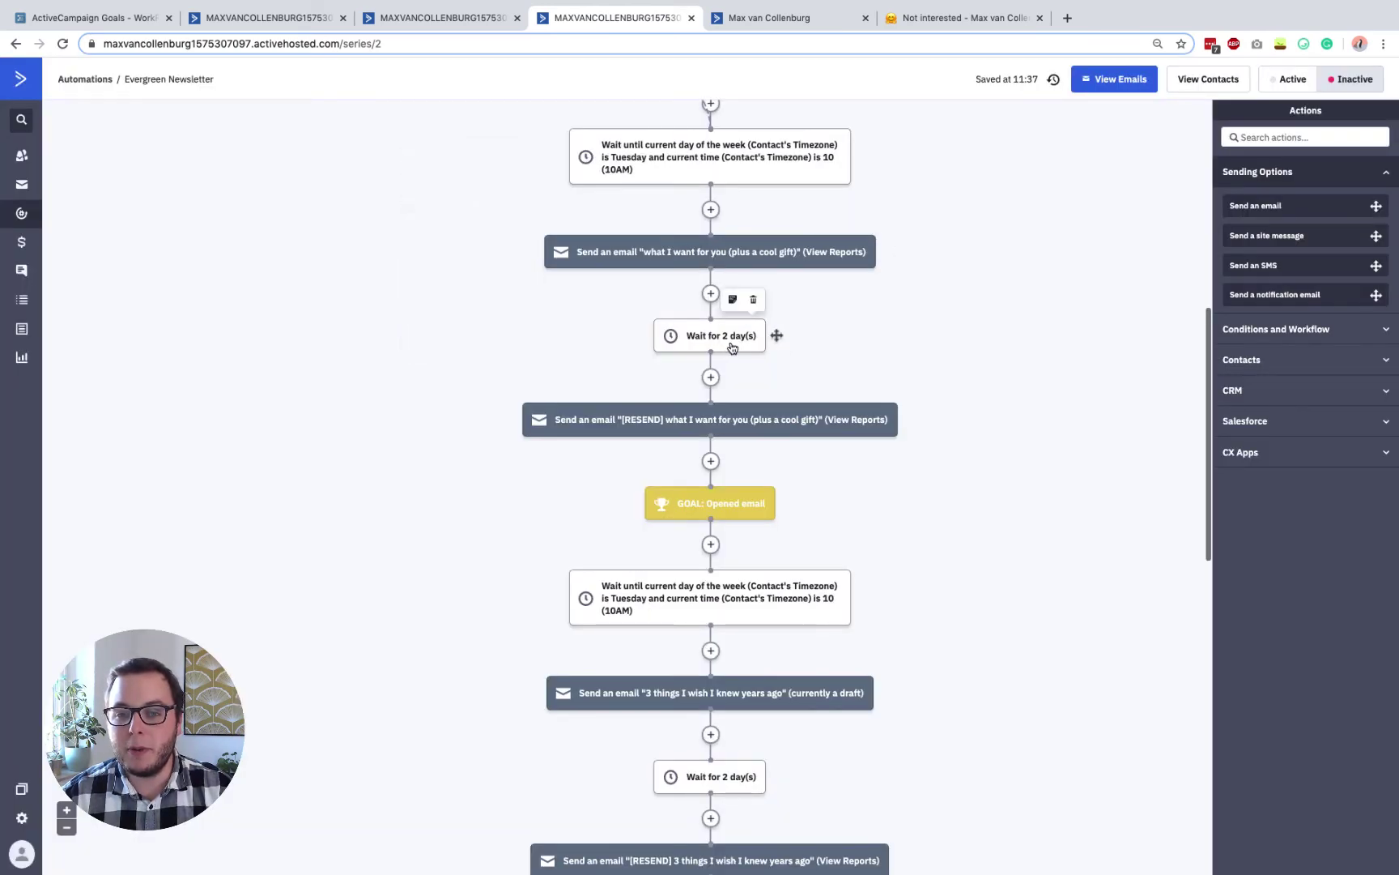
{"action": "left_click", "coordinate": [742, 521]}
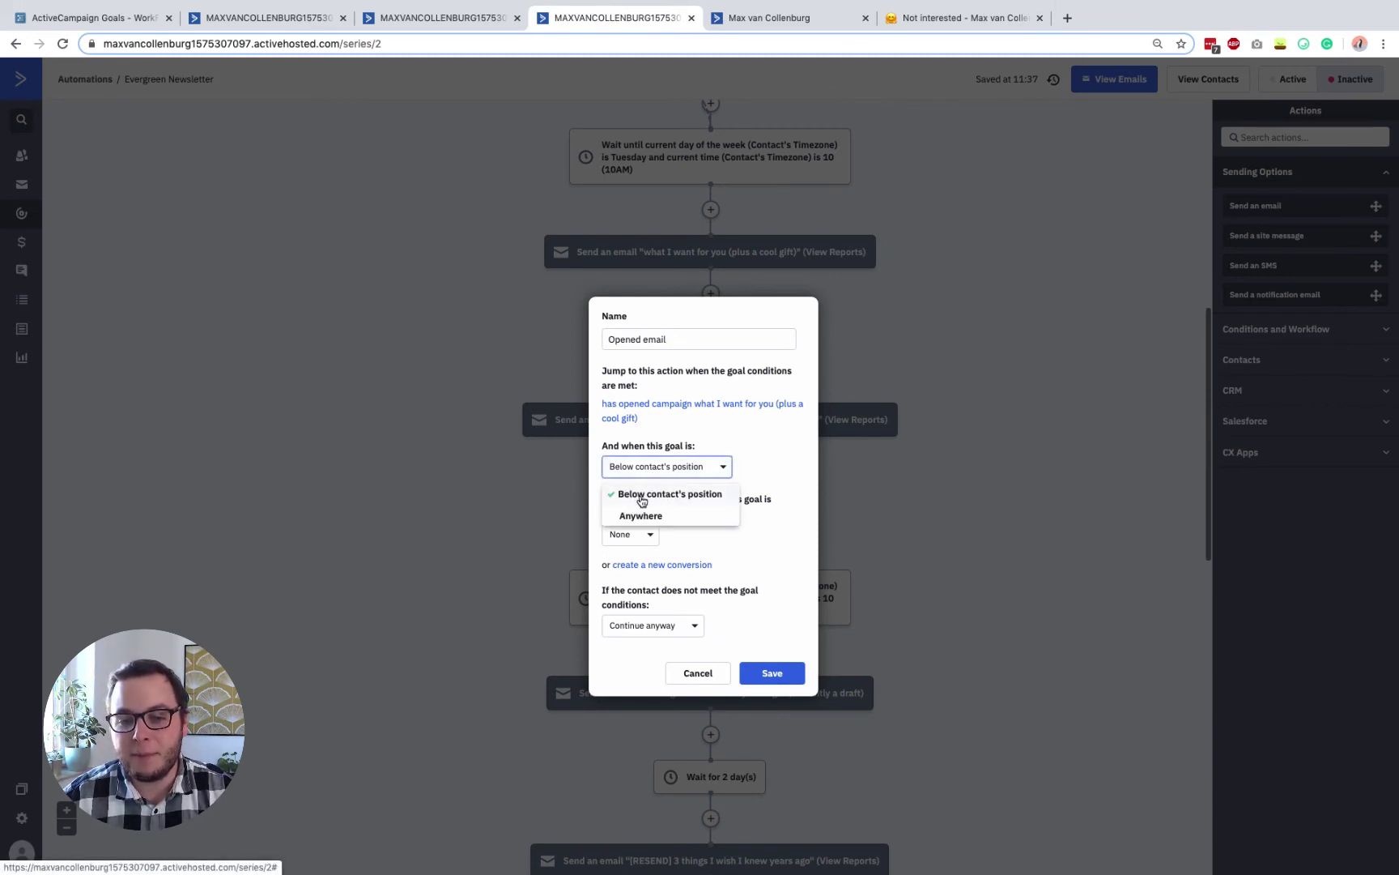
{"action": "left_click", "coordinate": [1089, 386]}
Step: Reopen the Opened email goal and review its 'And when this goal is' dropdown options
{"action": "scroll", "coordinate": [987, 335], "scroll_direction": "up", "scroll_amount": 2}
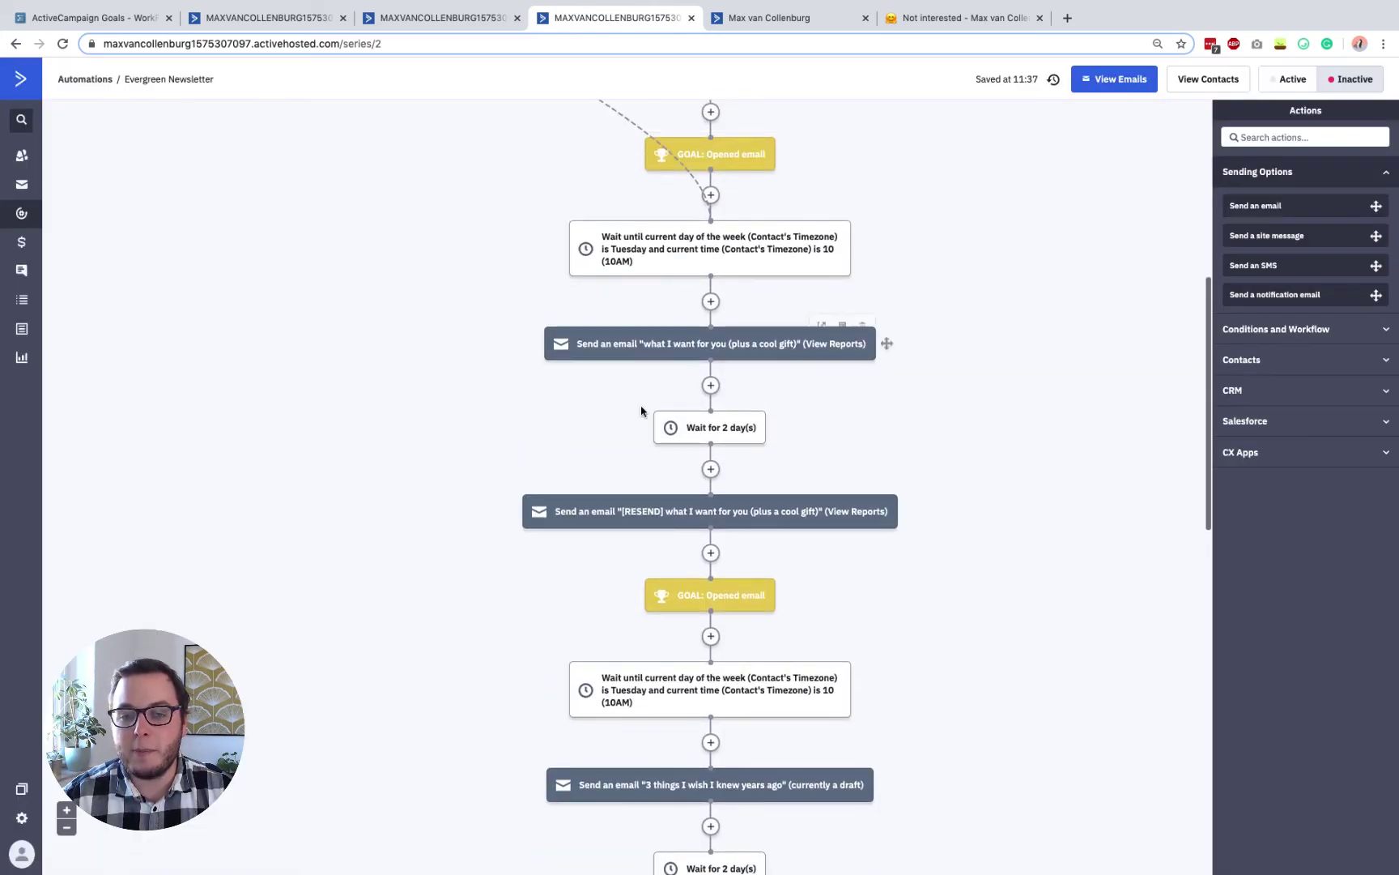
{"action": "mouse_move", "coordinate": [723, 520]}
{"action": "scroll", "coordinate": [703, 591], "scroll_direction": "down", "scroll_amount": 4}
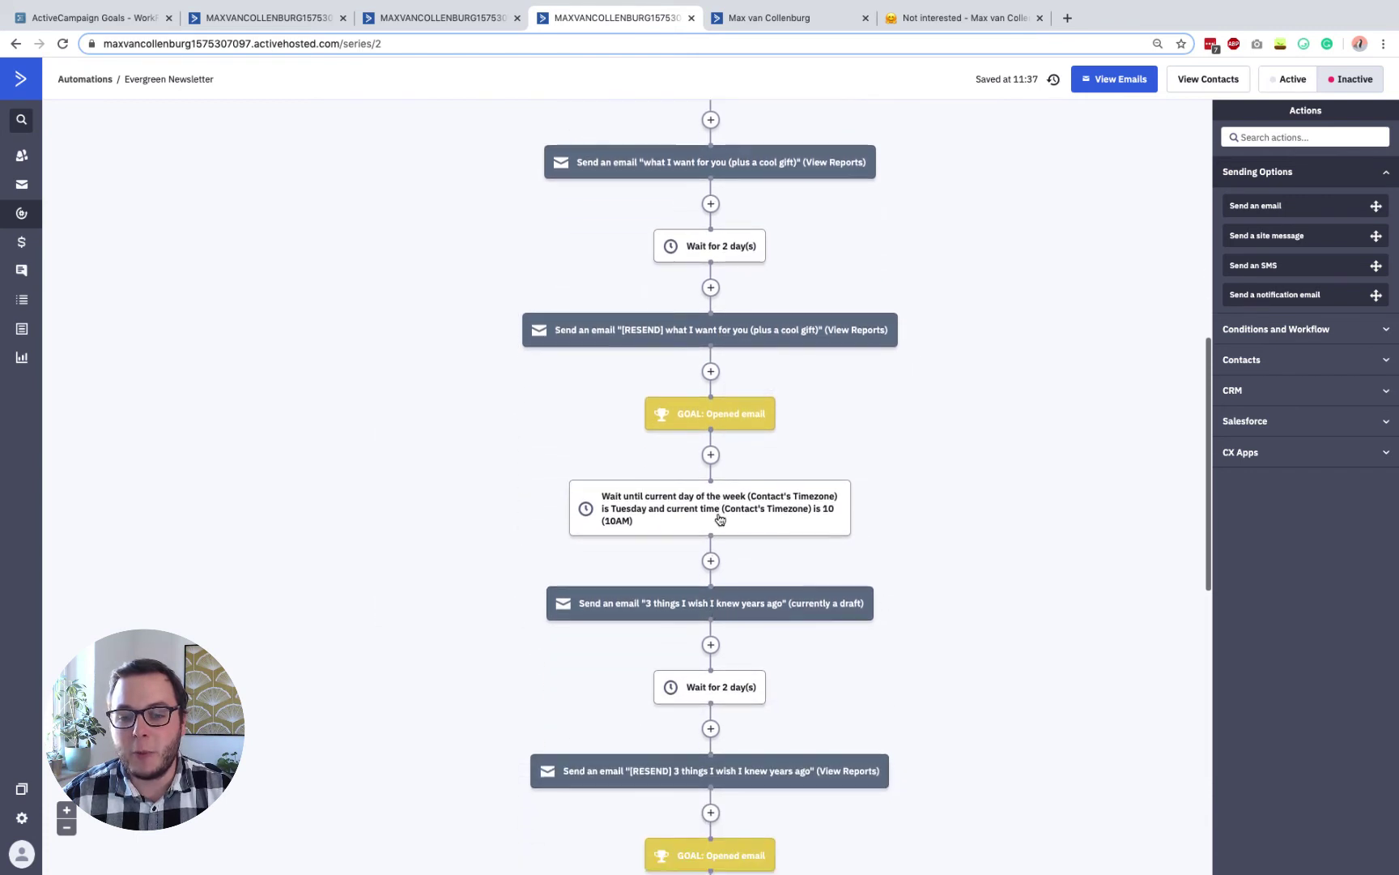
{"action": "mouse_move", "coordinate": [670, 171]}
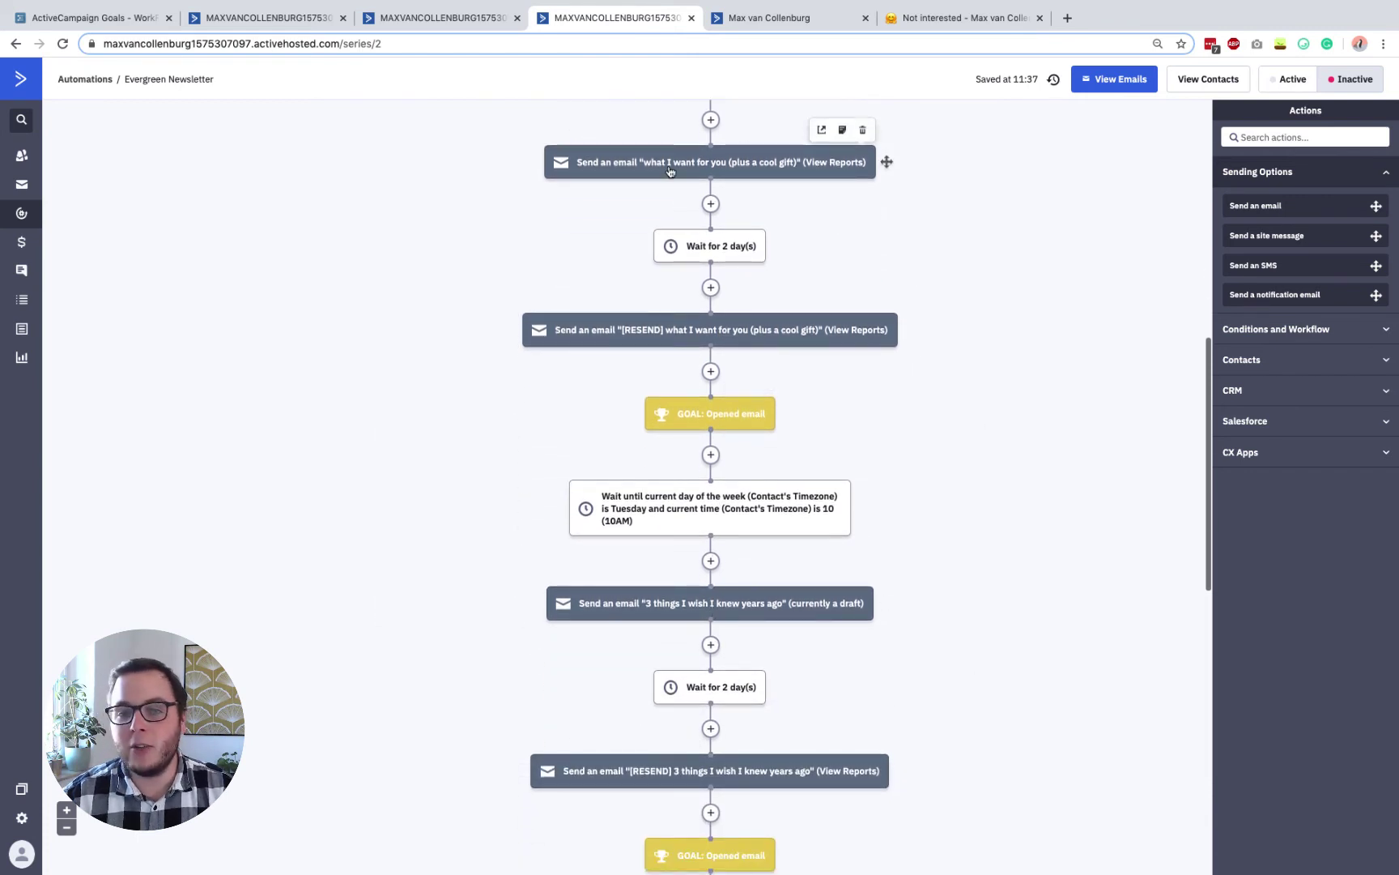
{"action": "left_click", "coordinate": [742, 391]}
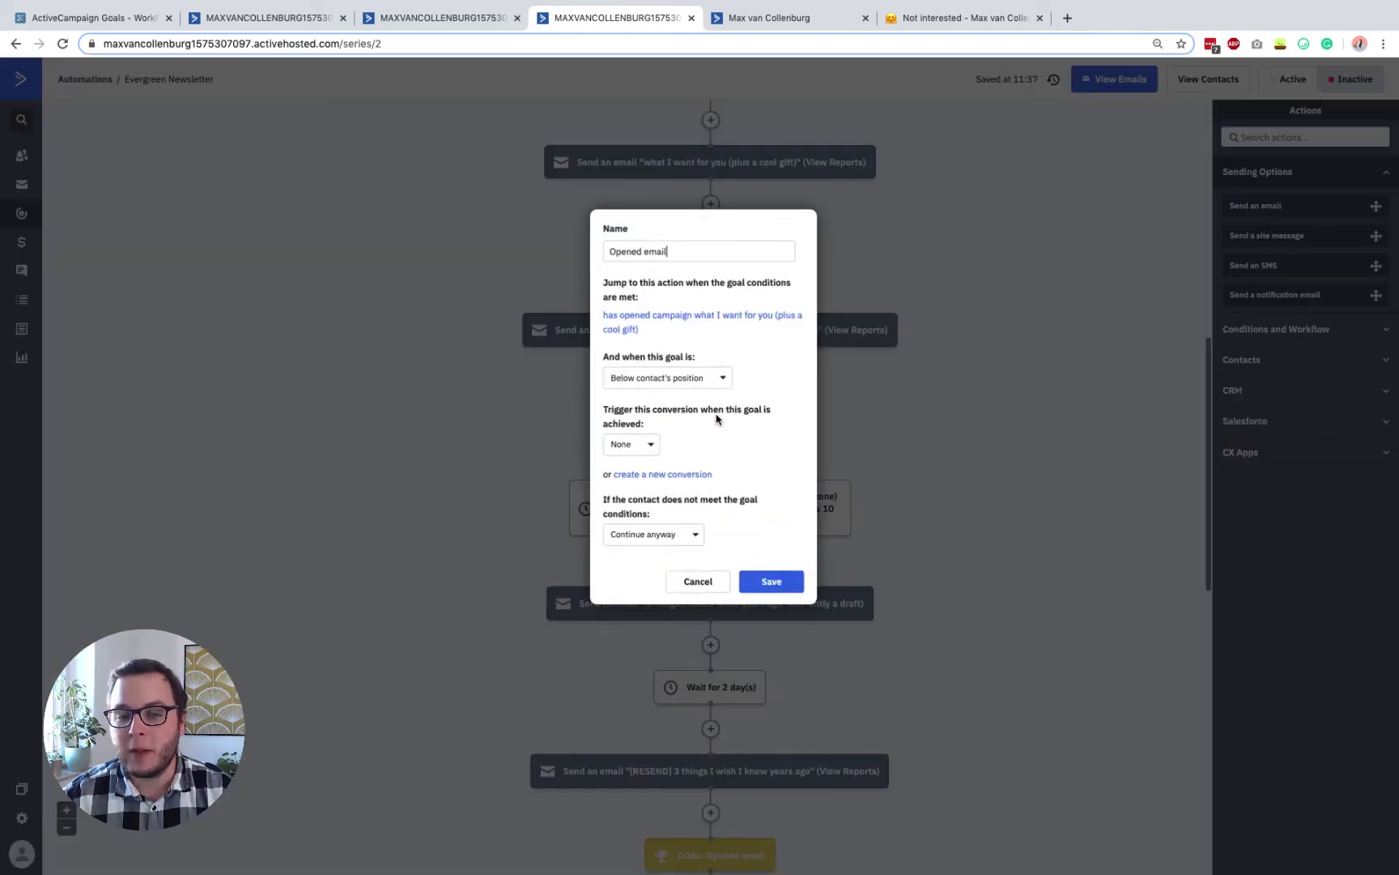
{"action": "left_click", "coordinate": [638, 377]}
{"action": "left_click", "coordinate": [1005, 421]}
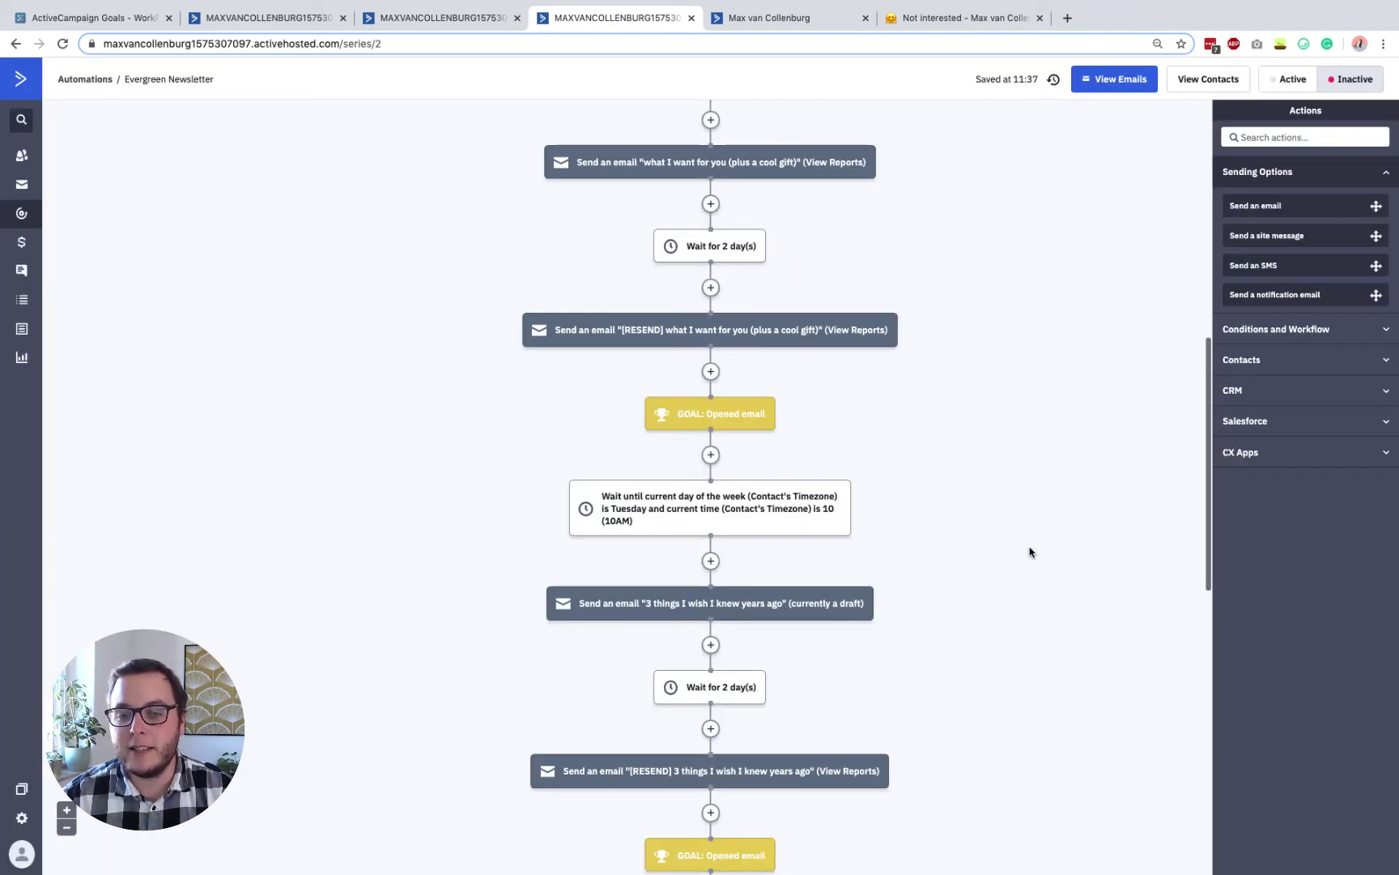
{"action": "scroll", "coordinate": [1028, 563], "scroll_direction": "down", "scroll_amount": 5}
{"action": "scroll", "coordinate": [883, 672], "scroll_direction": "up", "scroll_amount": 6}
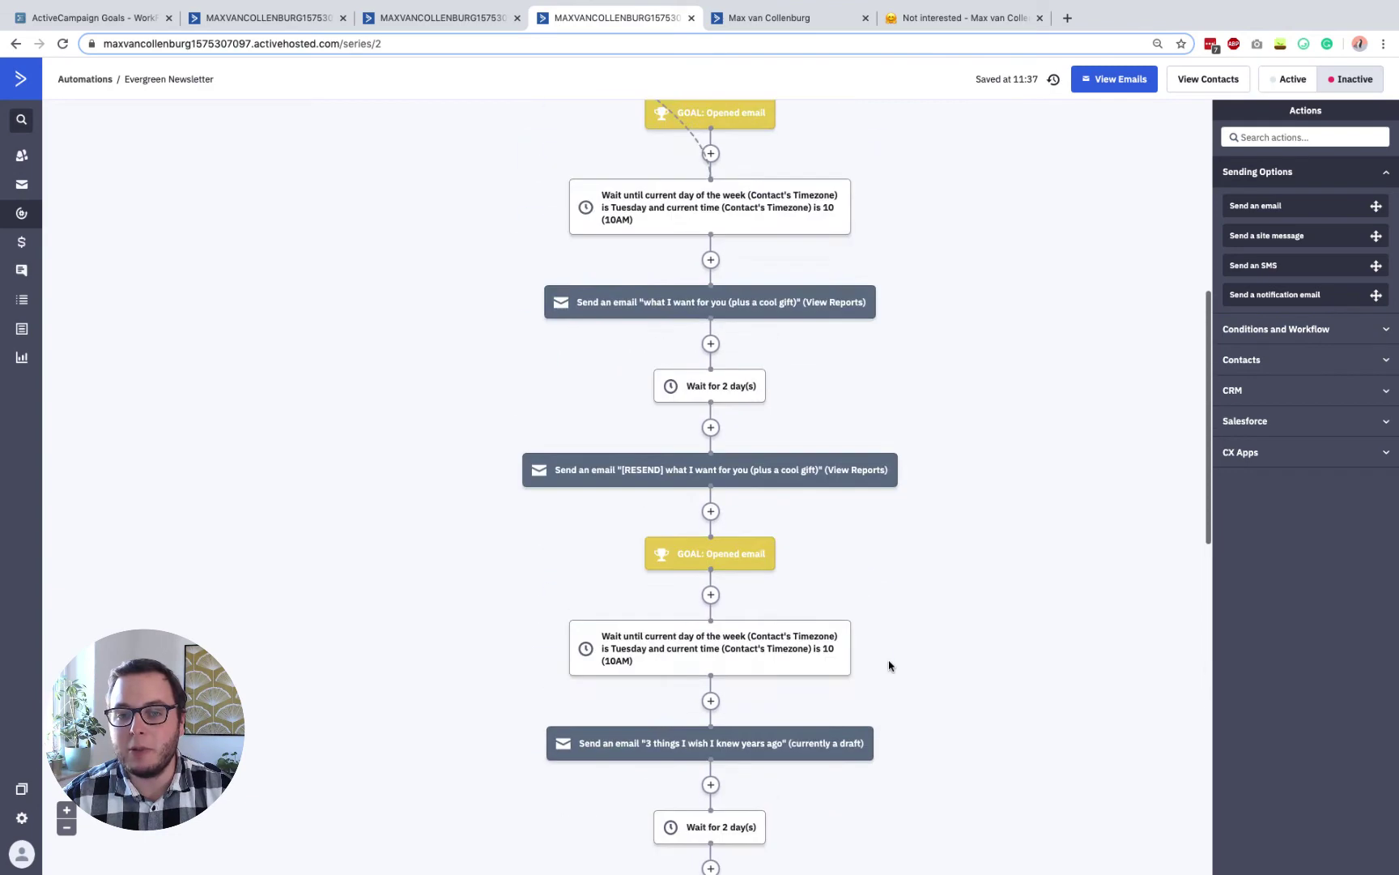
{"action": "scroll", "coordinate": [889, 665], "scroll_direction": "up", "scroll_amount": 1}
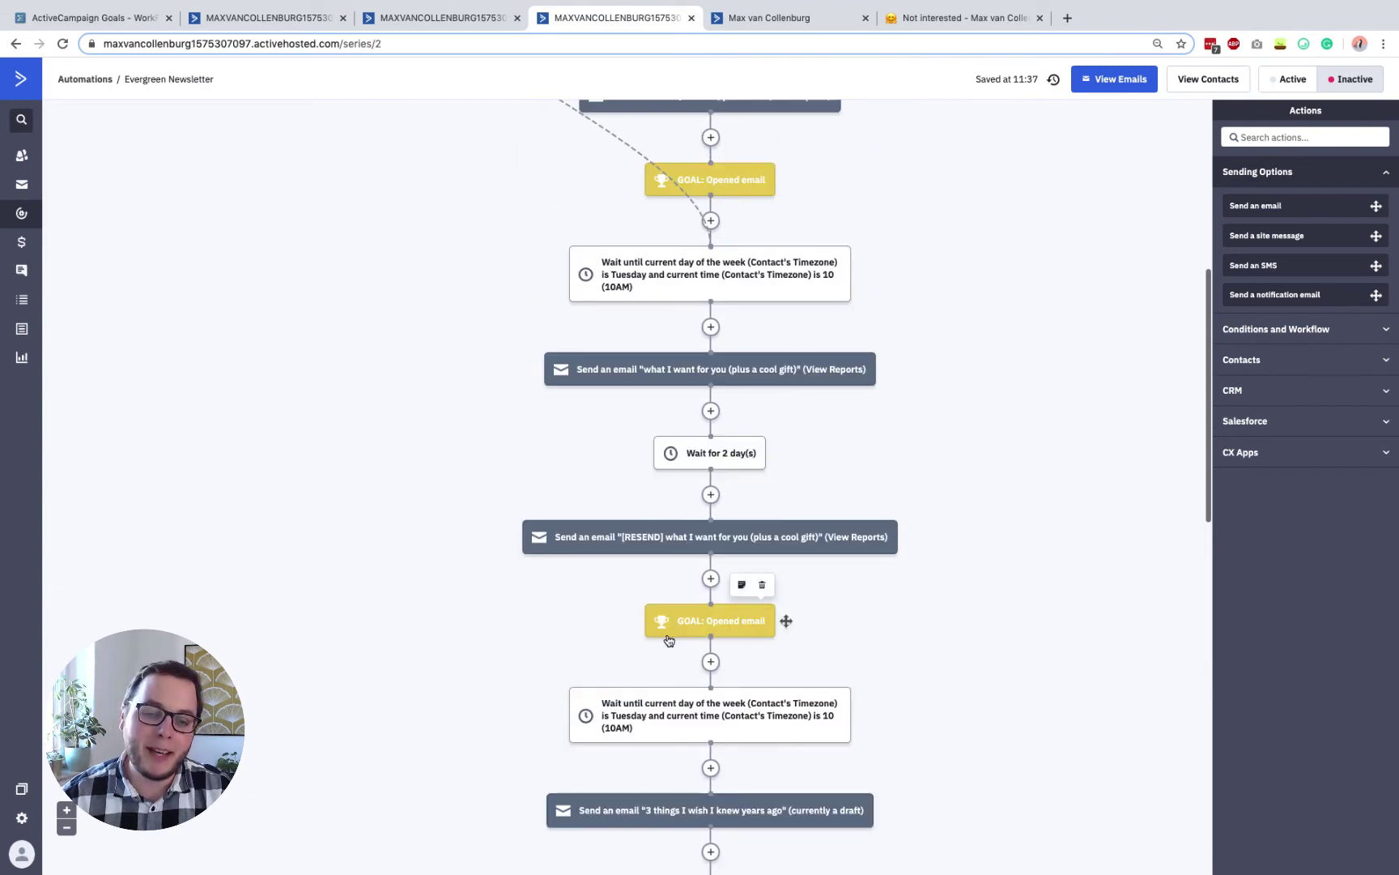
{"action": "scroll", "coordinate": [677, 636], "scroll_direction": "down", "scroll_amount": 5}
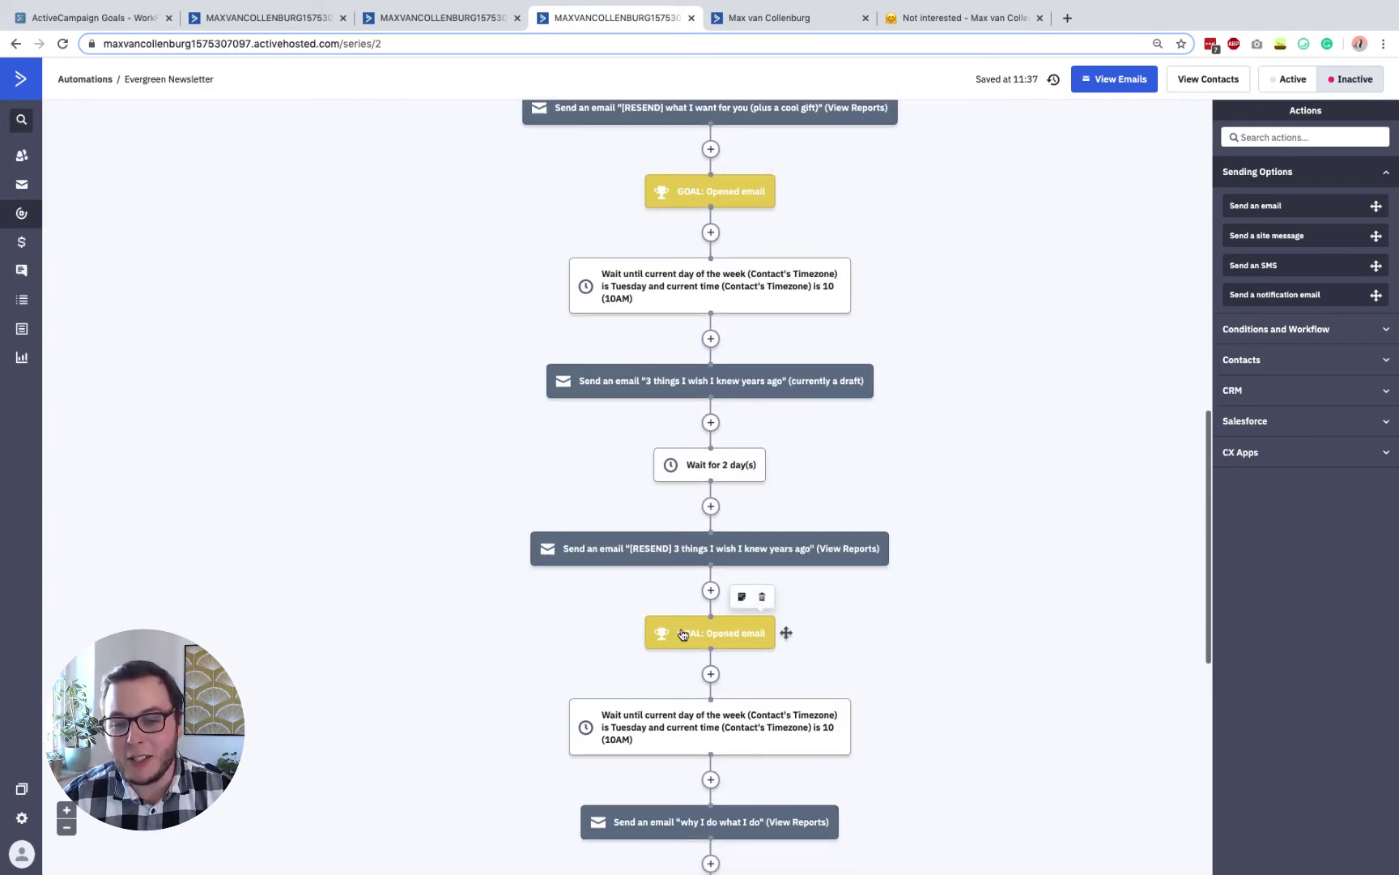
{"action": "left_click", "coordinate": [682, 634]}
{"action": "left_click", "coordinate": [932, 560]}
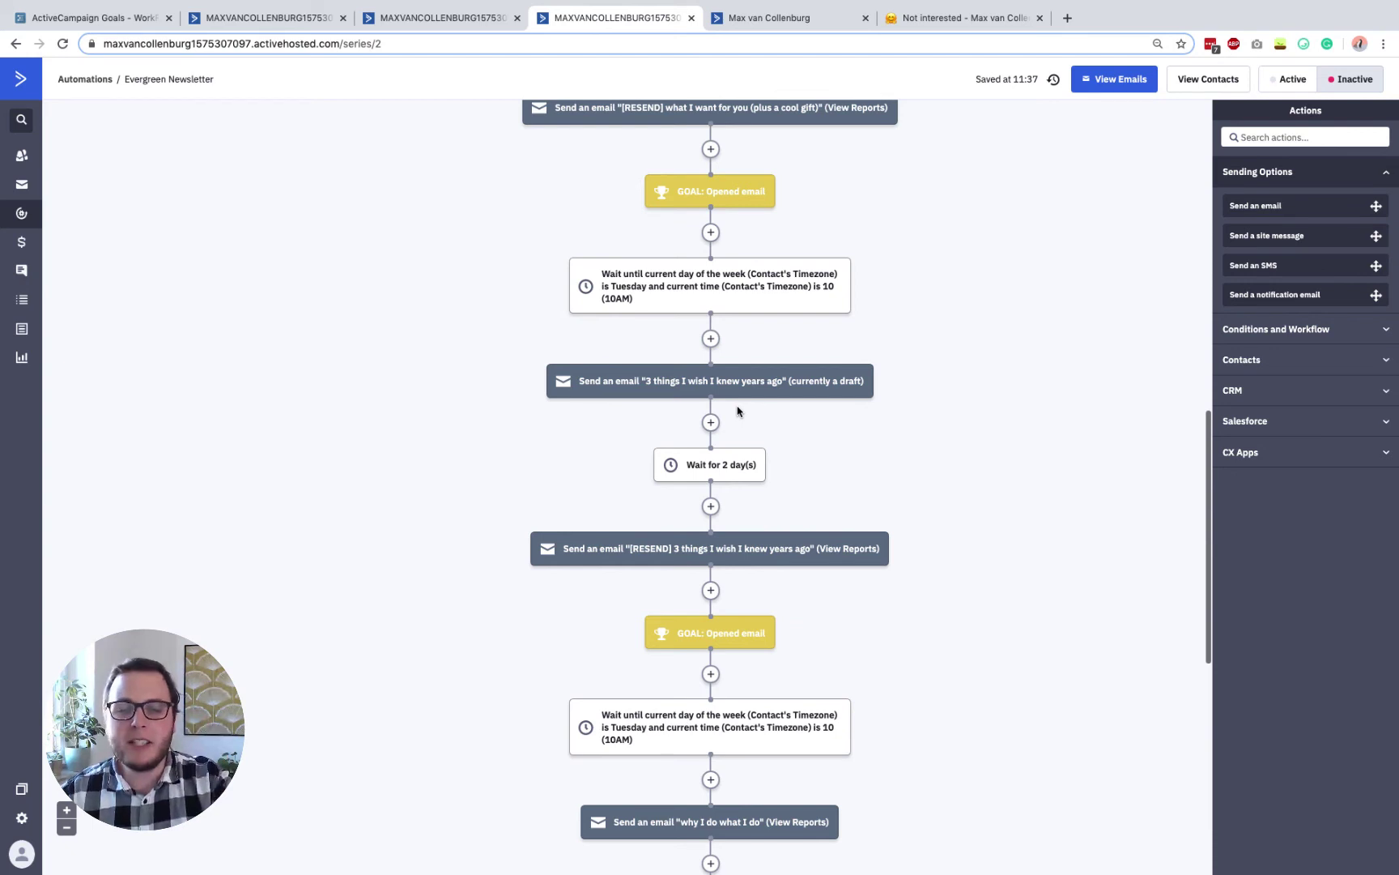
{"action": "mouse_move", "coordinate": [723, 382]}
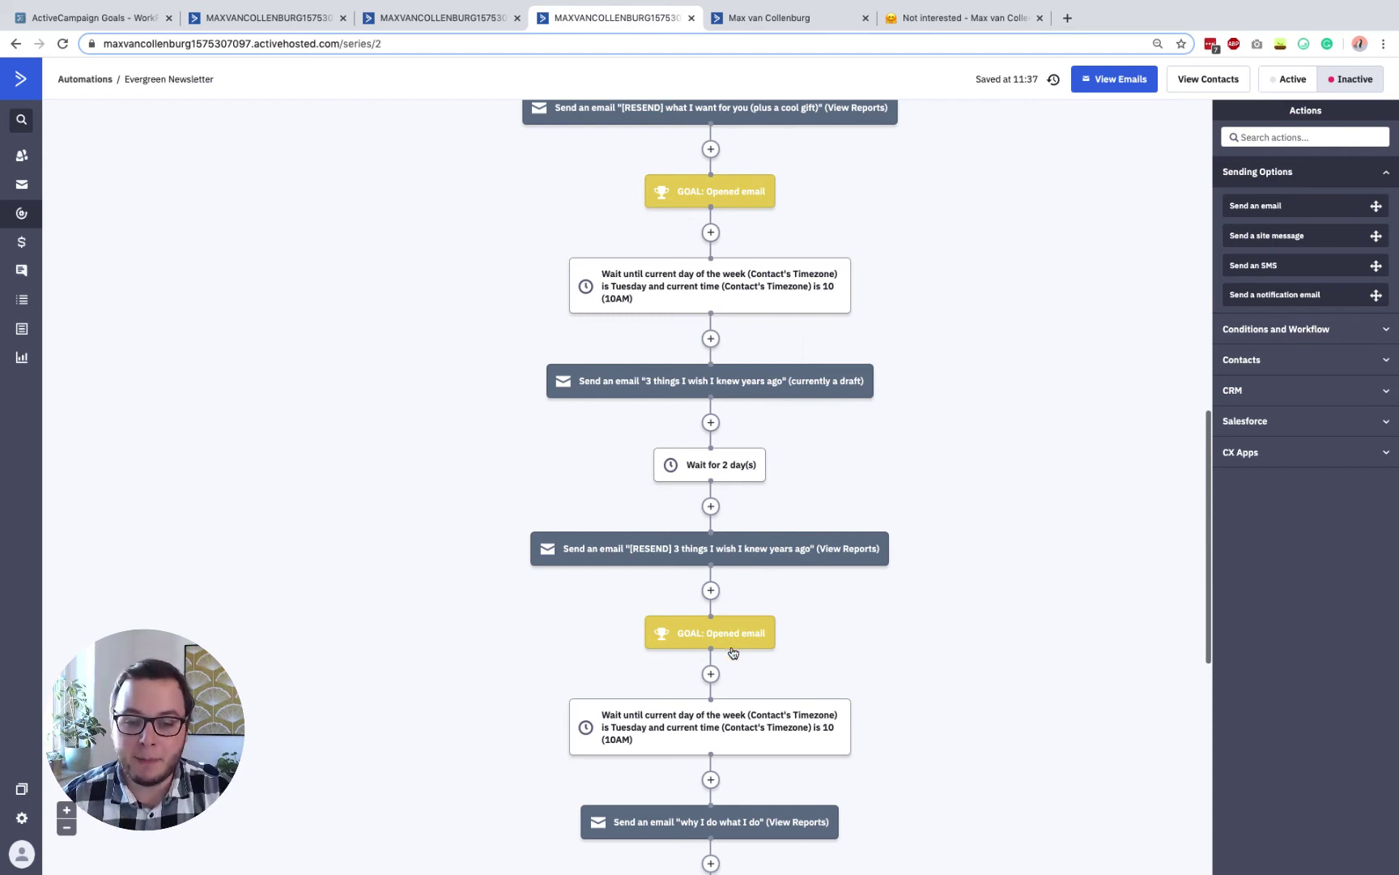
Step: In WorkFlowy, mark the line 'Measure what percentage converts & how long it took'
{"action": "left_click", "coordinate": [100, 20]}
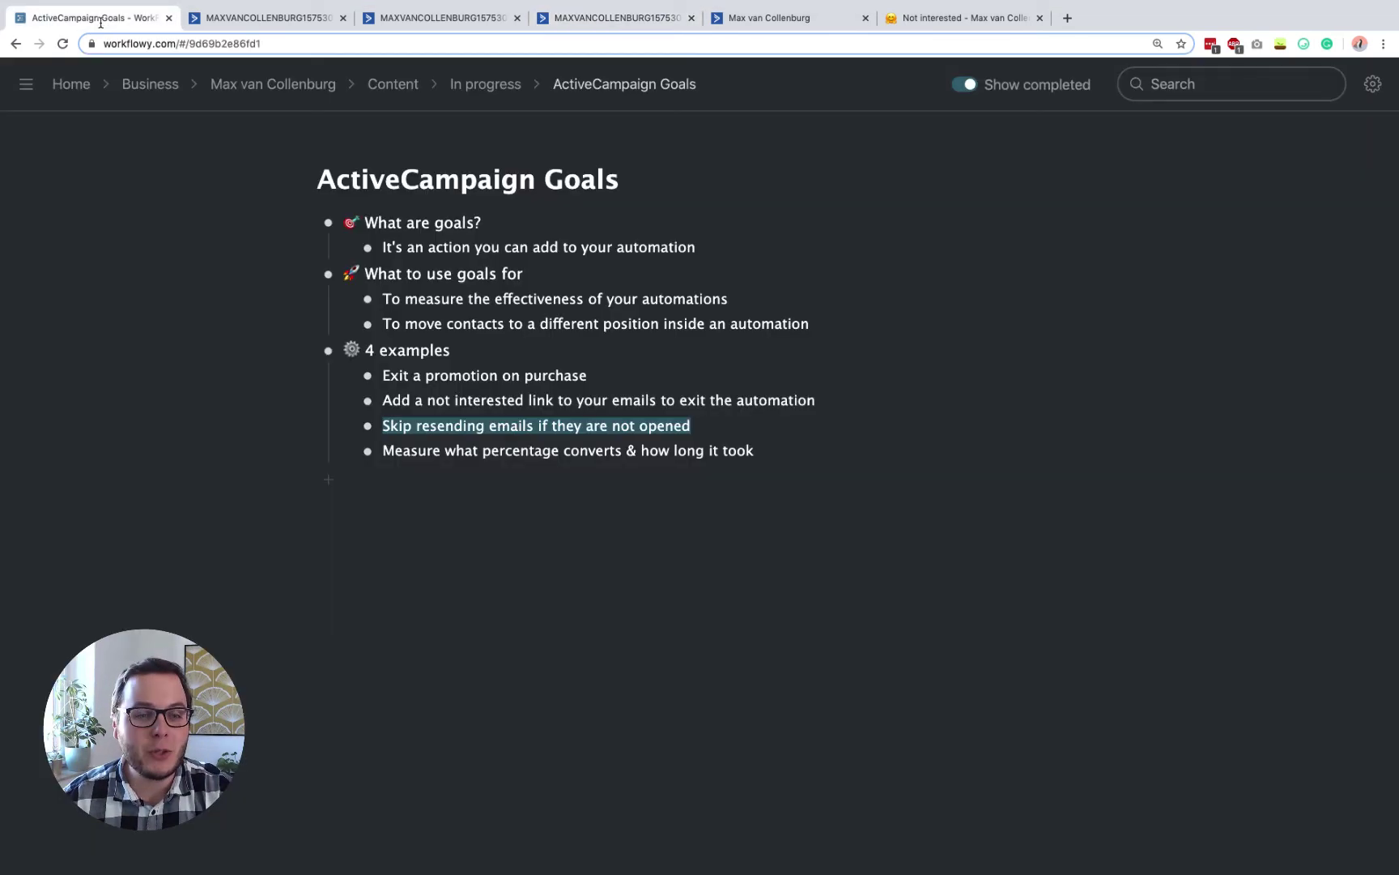
{"action": "triple_click", "coordinate": [440, 450]}
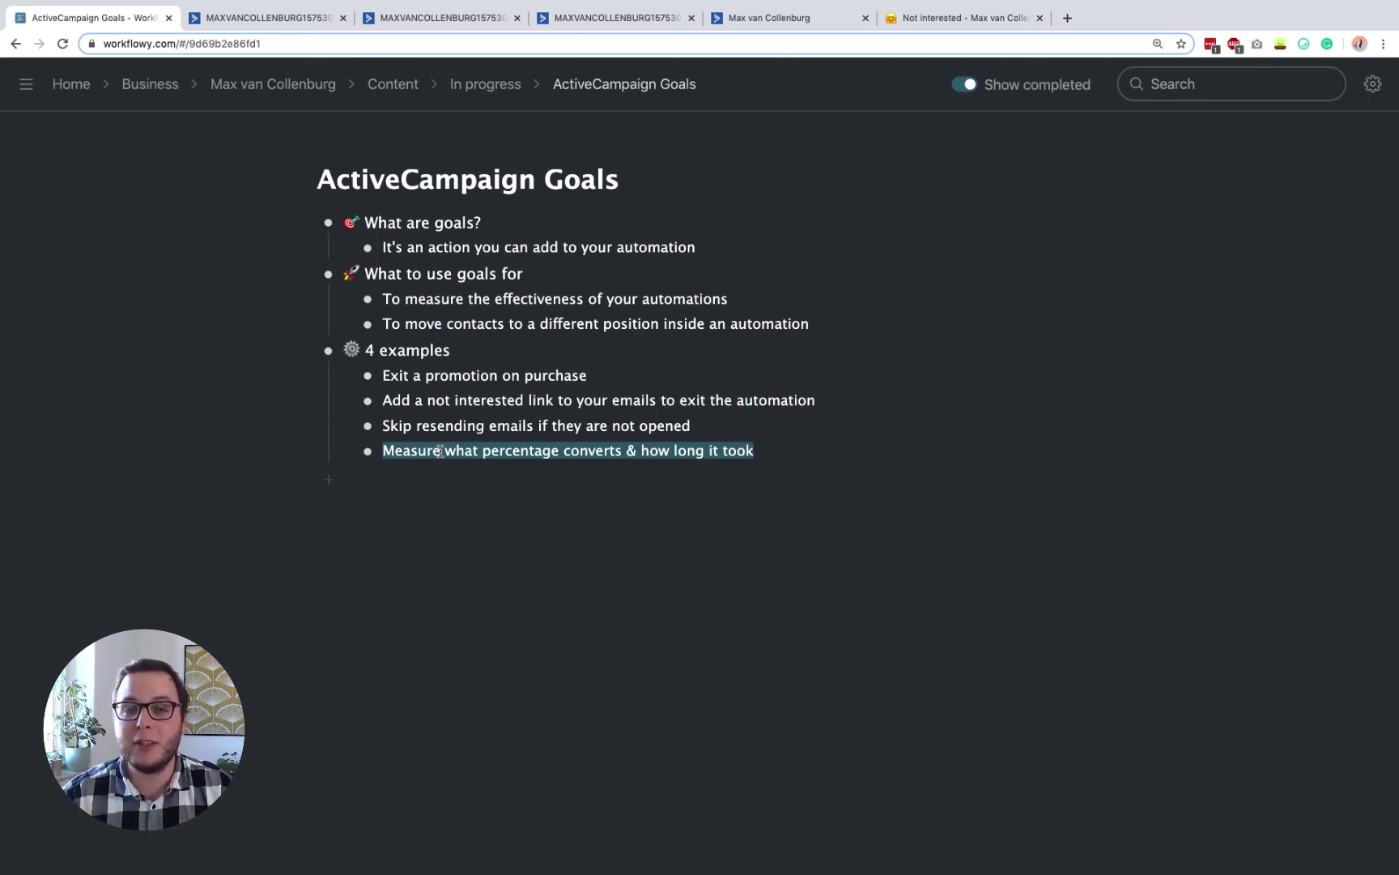
Step: Switch to the ActiveCampaign tab showing automations 81–89 of 89
{"action": "left_click", "coordinate": [793, 22]}
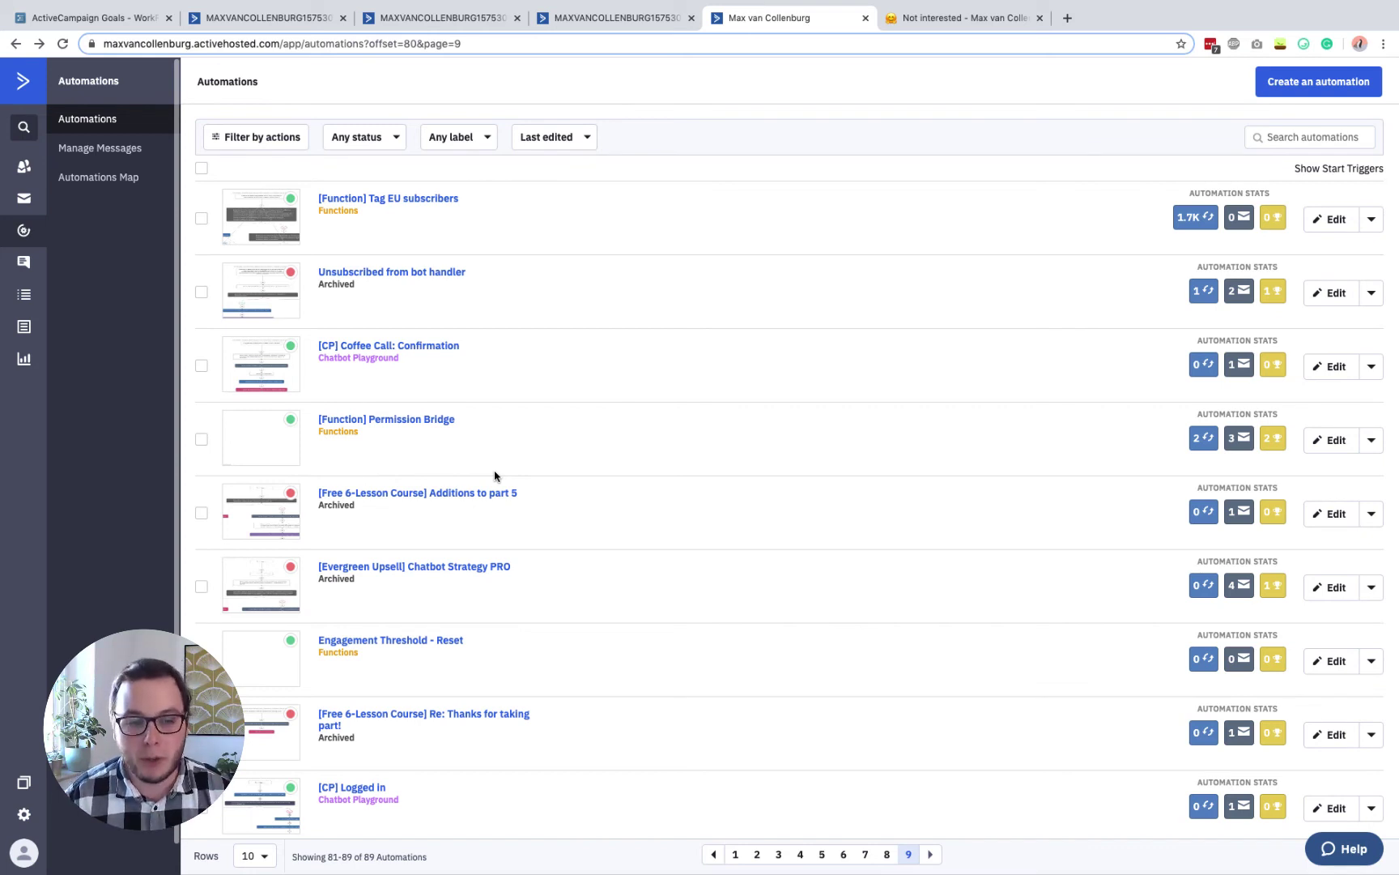
Step: Open '[Function] Permission Bridge' in a new tab, scroll to its 'GOAL: Has replied' step, then return to the list
{"action": "left_click", "coordinate": [426, 419], "text": "super"}
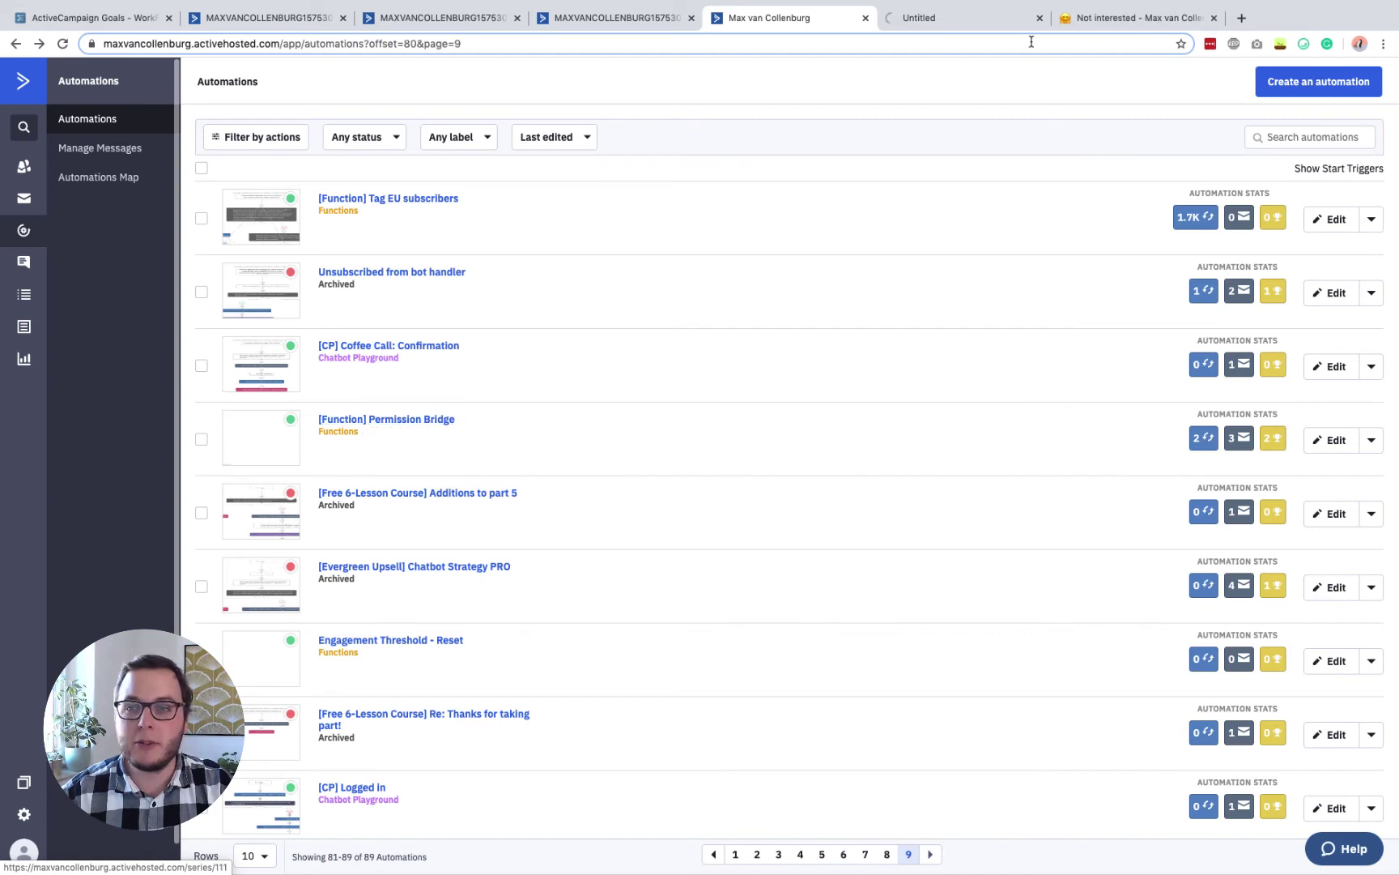
{"action": "left_click", "coordinate": [996, 17]}
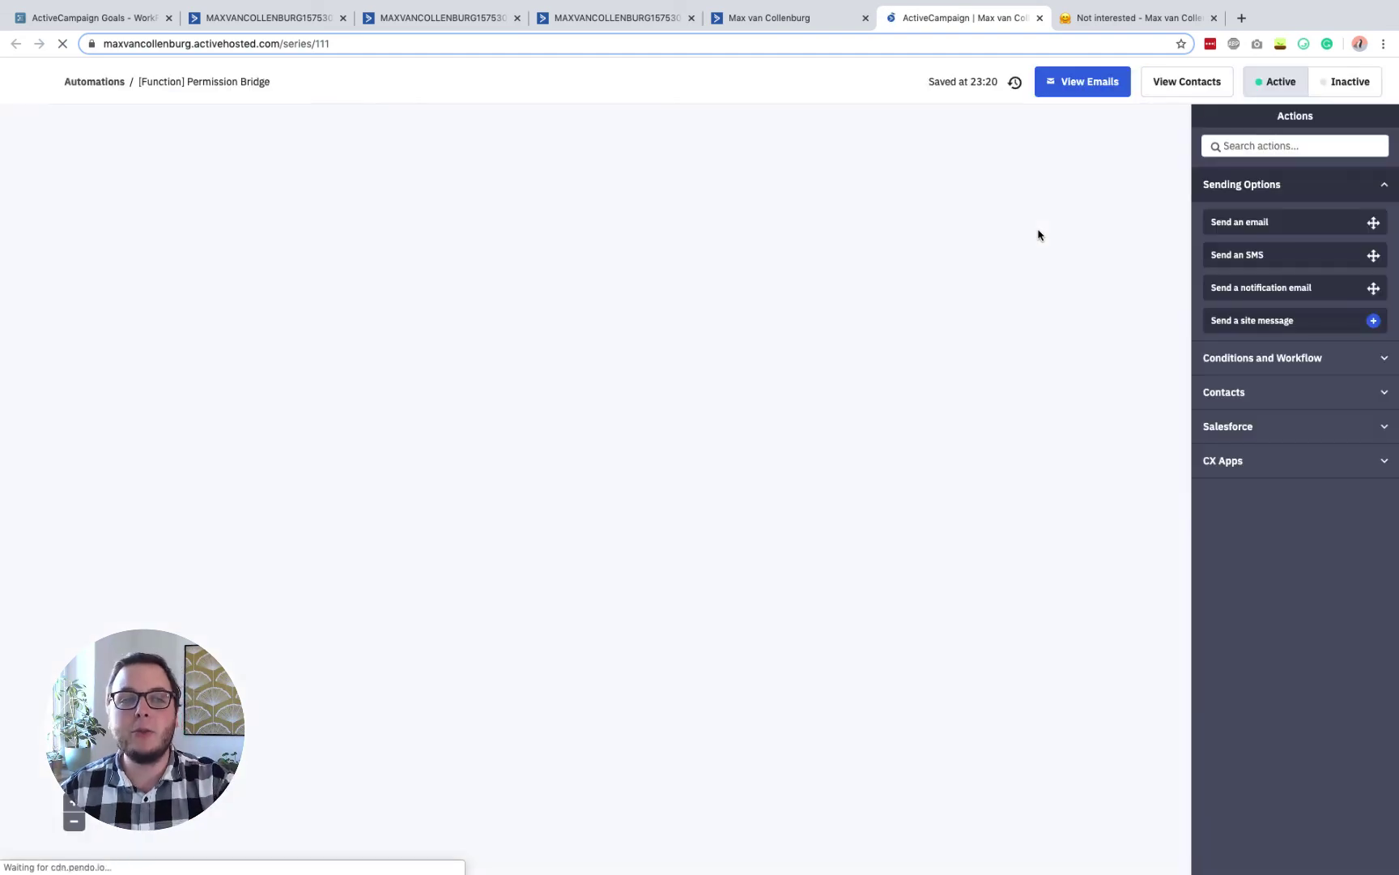
{"action": "scroll", "coordinate": [988, 368], "scroll_direction": "down", "scroll_amount": 5}
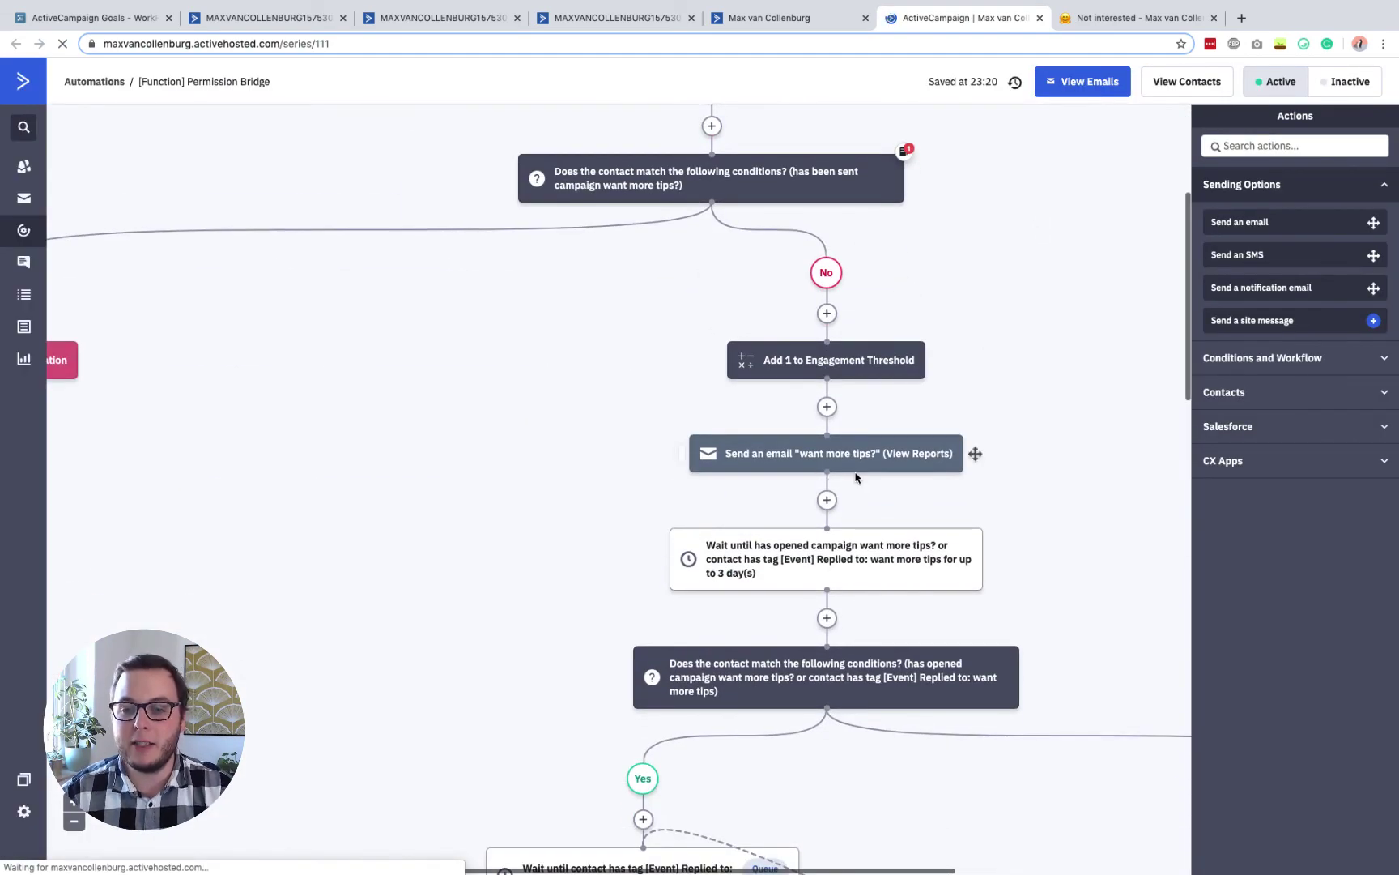
{"action": "scroll", "coordinate": [968, 481], "scroll_direction": "down", "scroll_amount": 5}
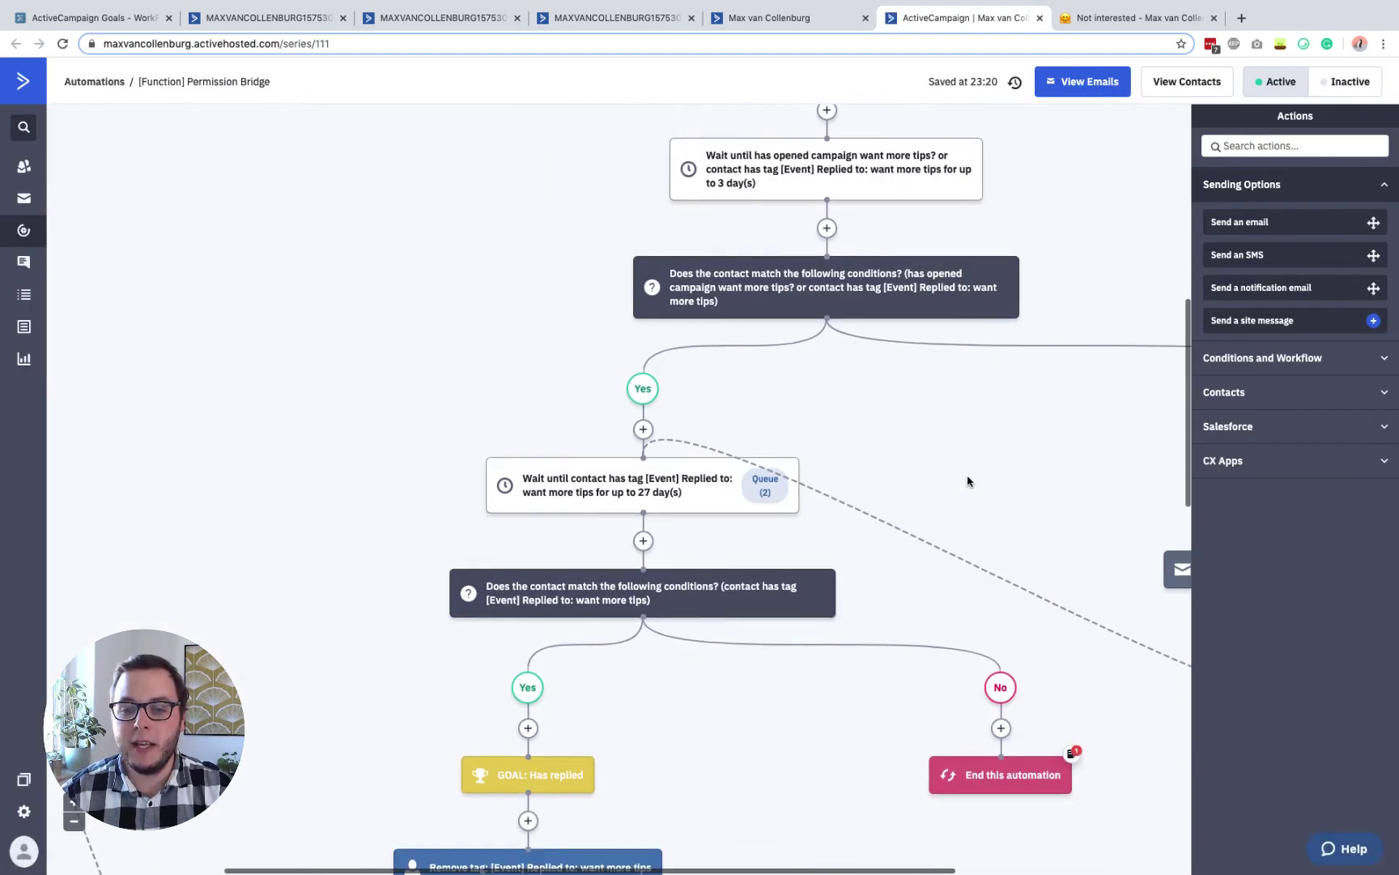
{"action": "scroll", "coordinate": [968, 481], "scroll_direction": "right", "scroll_amount": 4}
{"action": "scroll", "coordinate": [718, 461], "scroll_direction": "down", "scroll_amount": 1}
{"action": "scroll", "coordinate": [717, 462], "scroll_direction": "down", "scroll_amount": 3}
{"action": "mouse_move", "coordinate": [369, 541]}
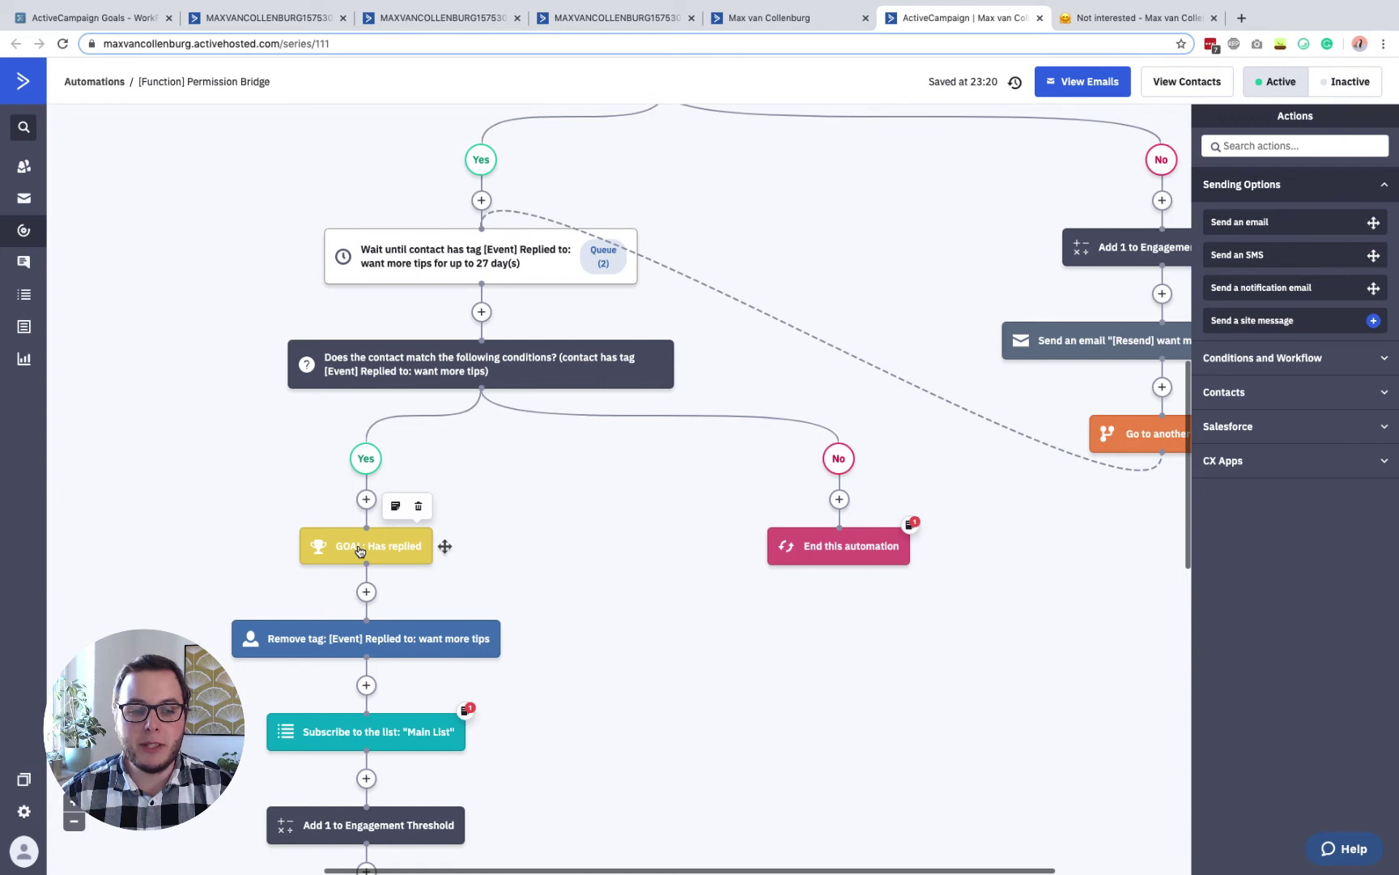
{"action": "scroll", "coordinate": [365, 550], "scroll_direction": "down", "scroll_amount": 4}
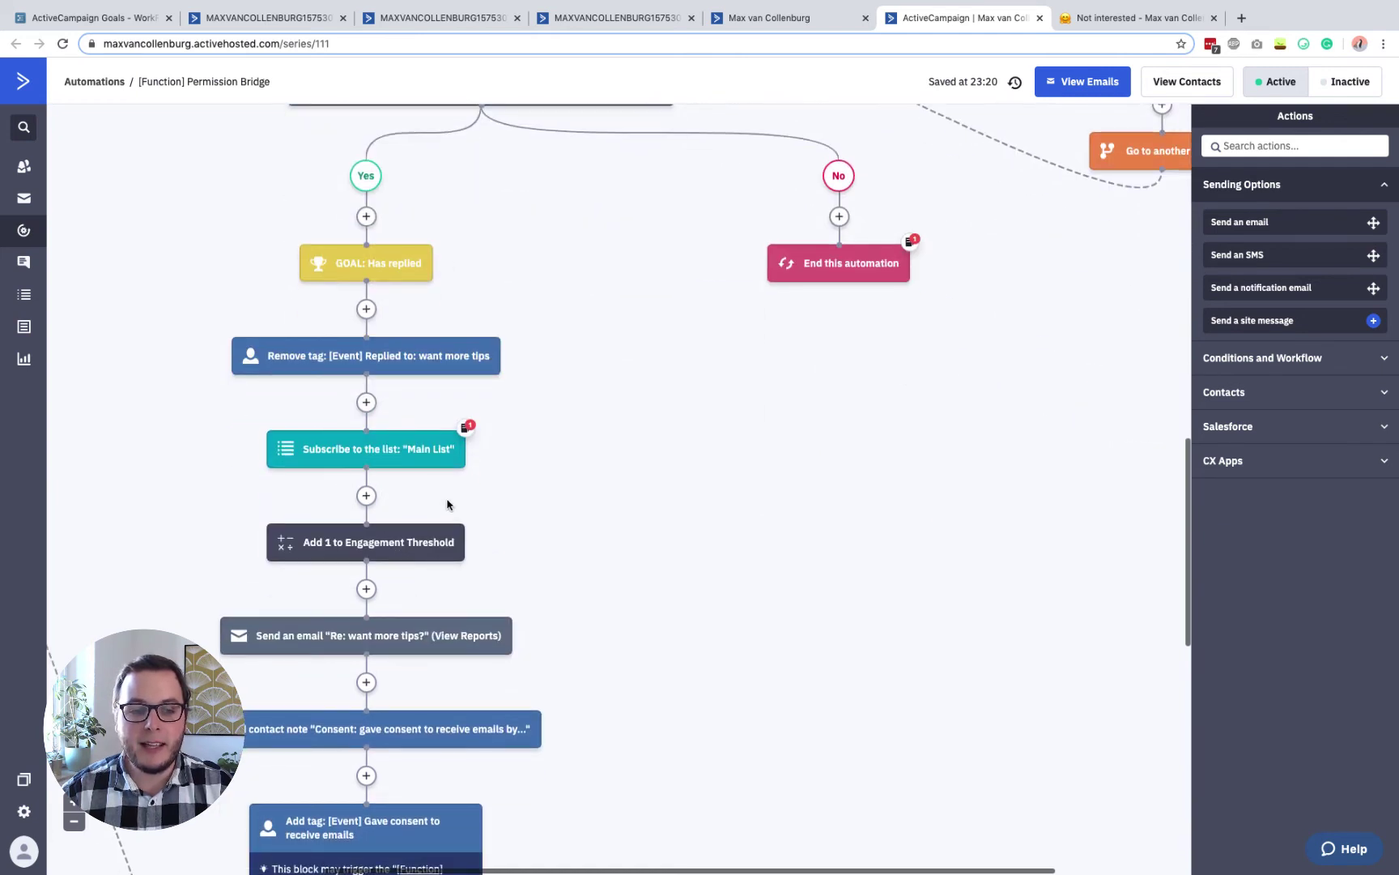
{"action": "scroll", "coordinate": [649, 489], "scroll_direction": "down", "scroll_amount": 1}
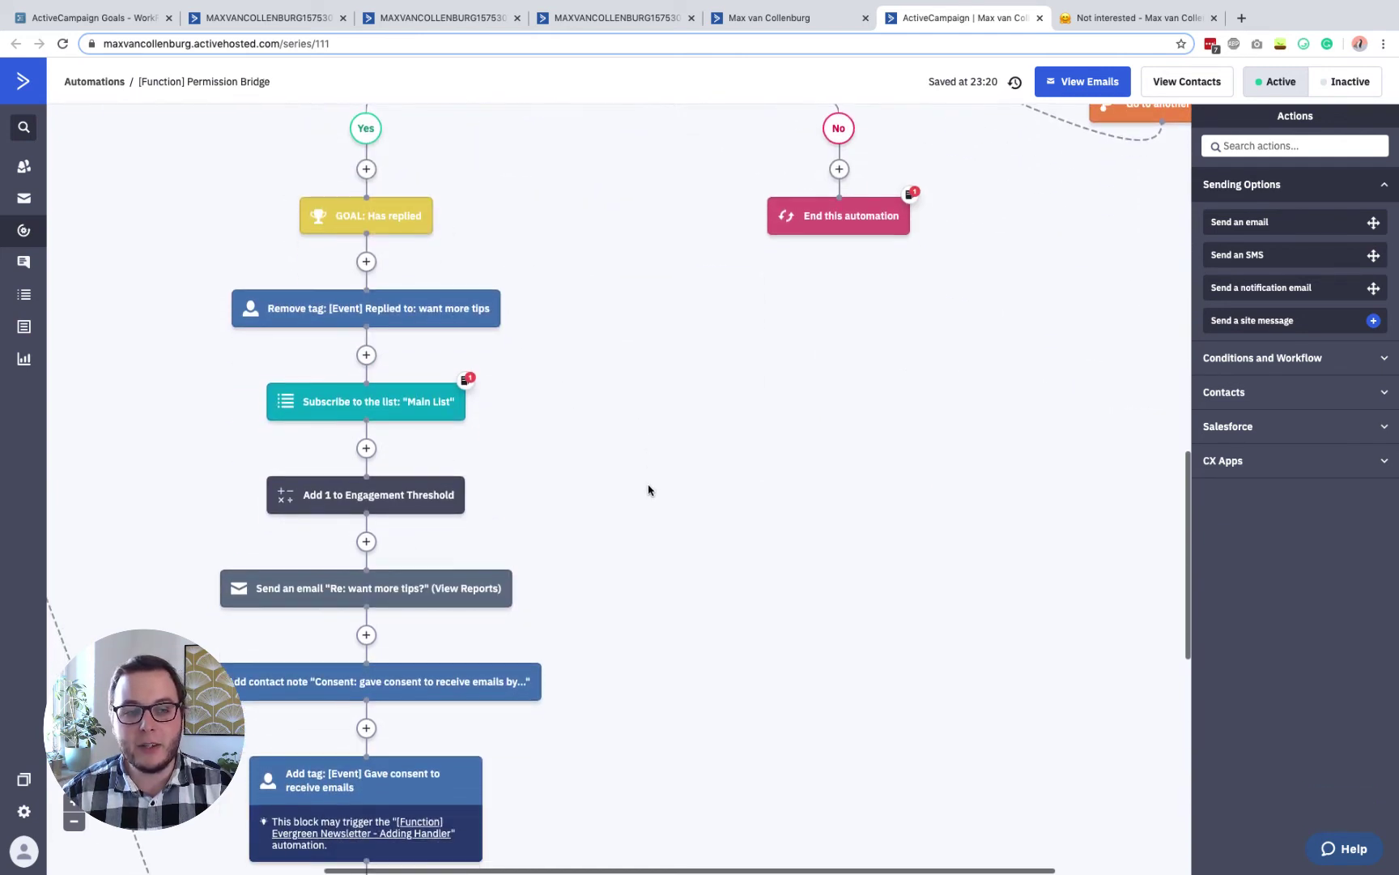
{"action": "scroll", "coordinate": [648, 489], "scroll_direction": "down", "scroll_amount": 2}
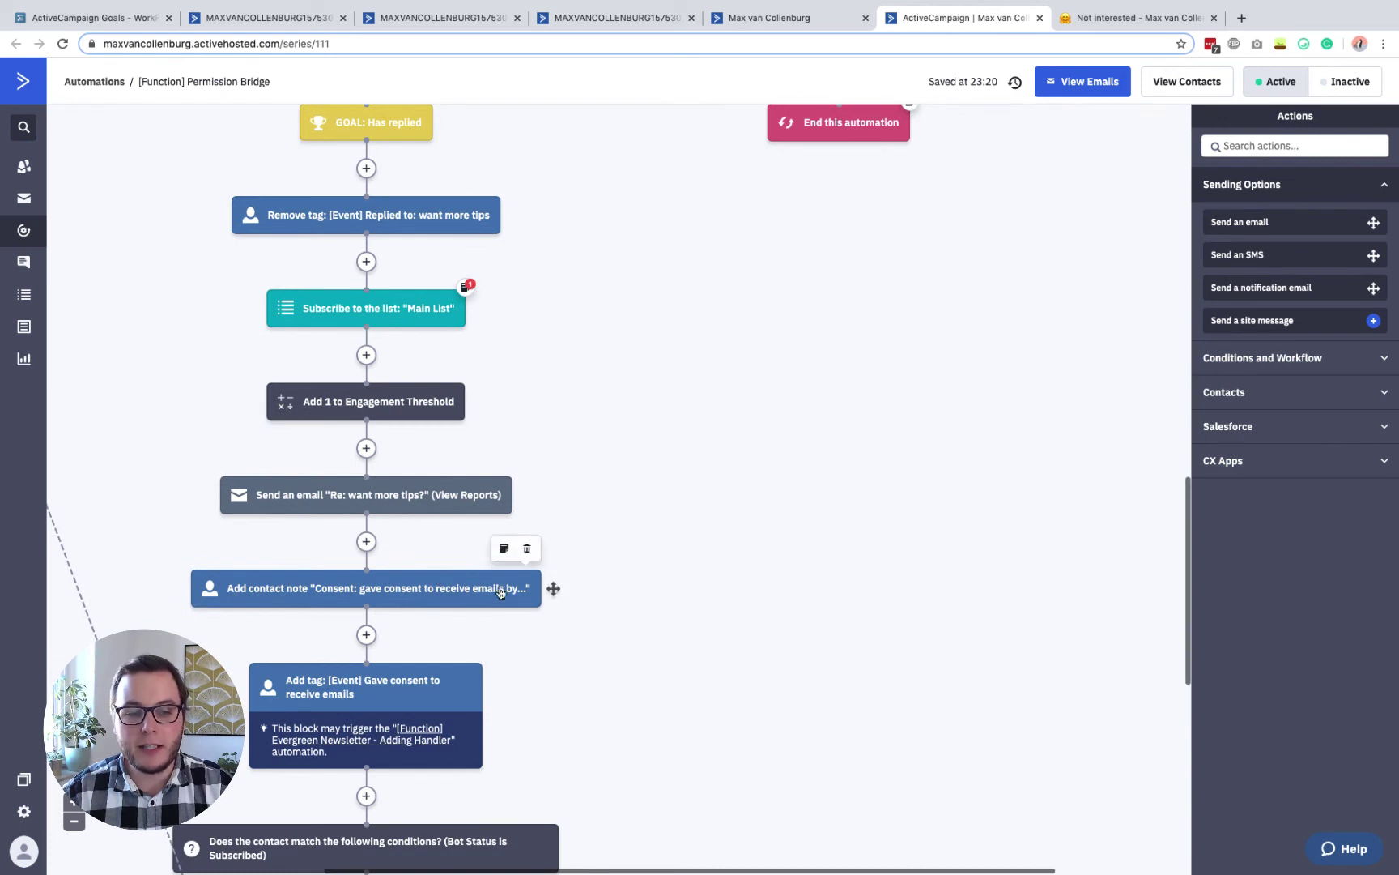
{"action": "left_click", "coordinate": [800, 25]}
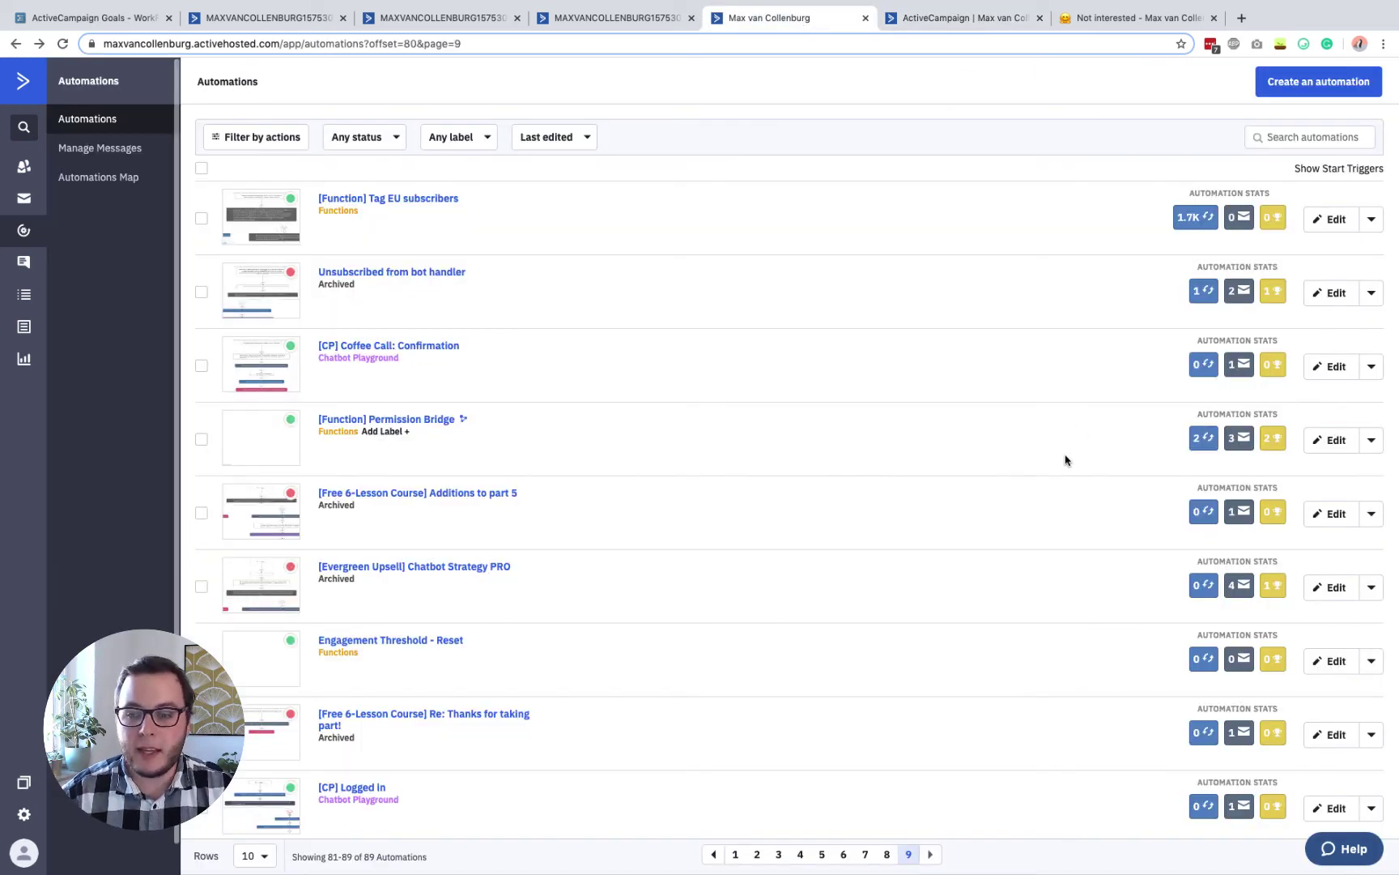
Step: Show the Permission Bridge goals popover: Has replied 7.7%, Already gave consent 59.3%
{"action": "mouse_move", "coordinate": [1272, 442]}
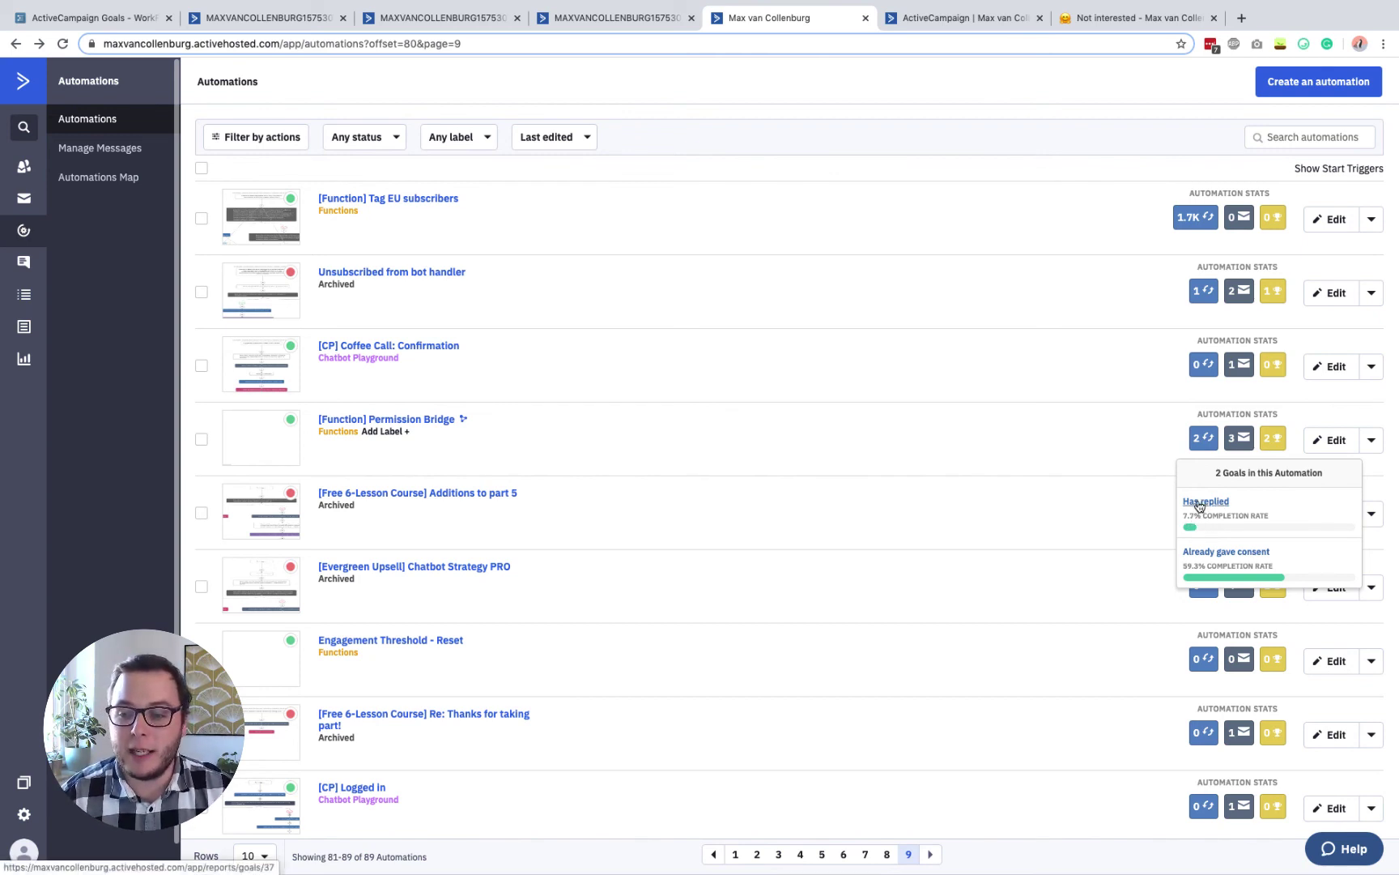
Step: Open the Has replied goal report and highlight its 7.7% completion rate and 0.1% increase
{"action": "left_click", "coordinate": [1199, 505]}
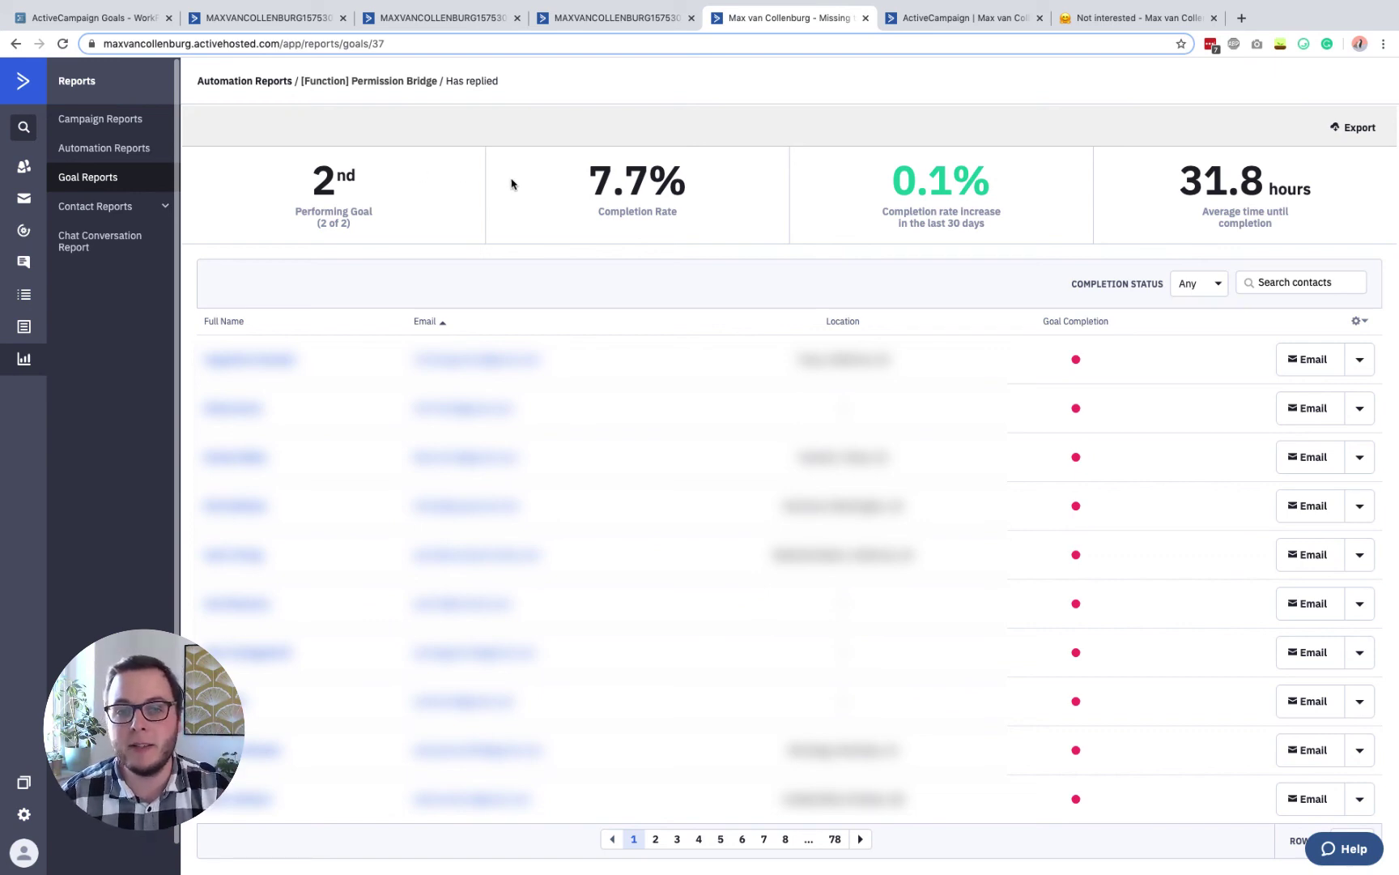
{"action": "left_click_drag", "start_coordinate": [600, 179], "coordinate": [701, 210]}
{"action": "left_click", "coordinate": [704, 208]}
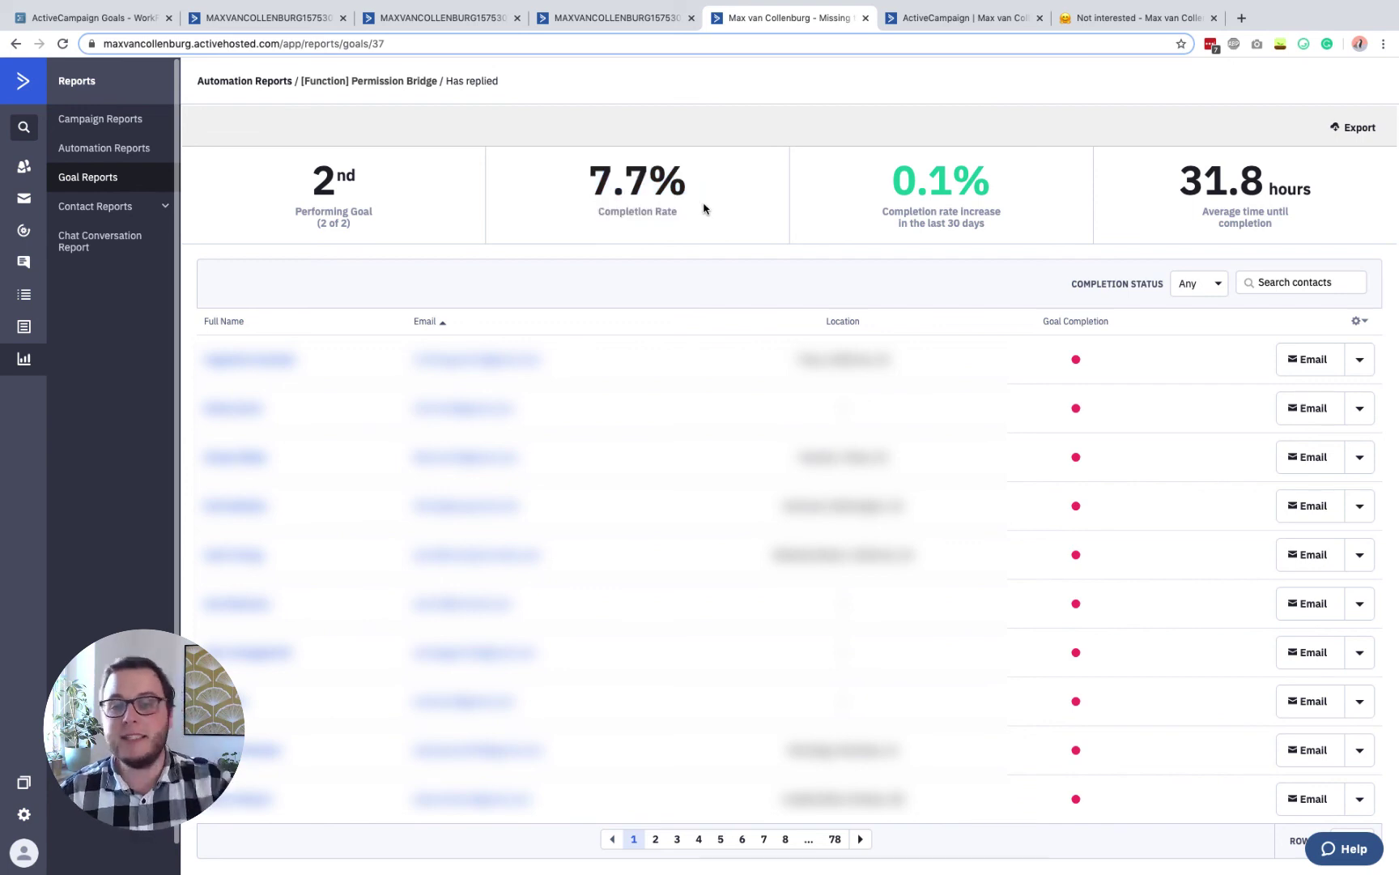
{"action": "left_click_drag", "start_coordinate": [892, 174], "coordinate": [994, 203]}
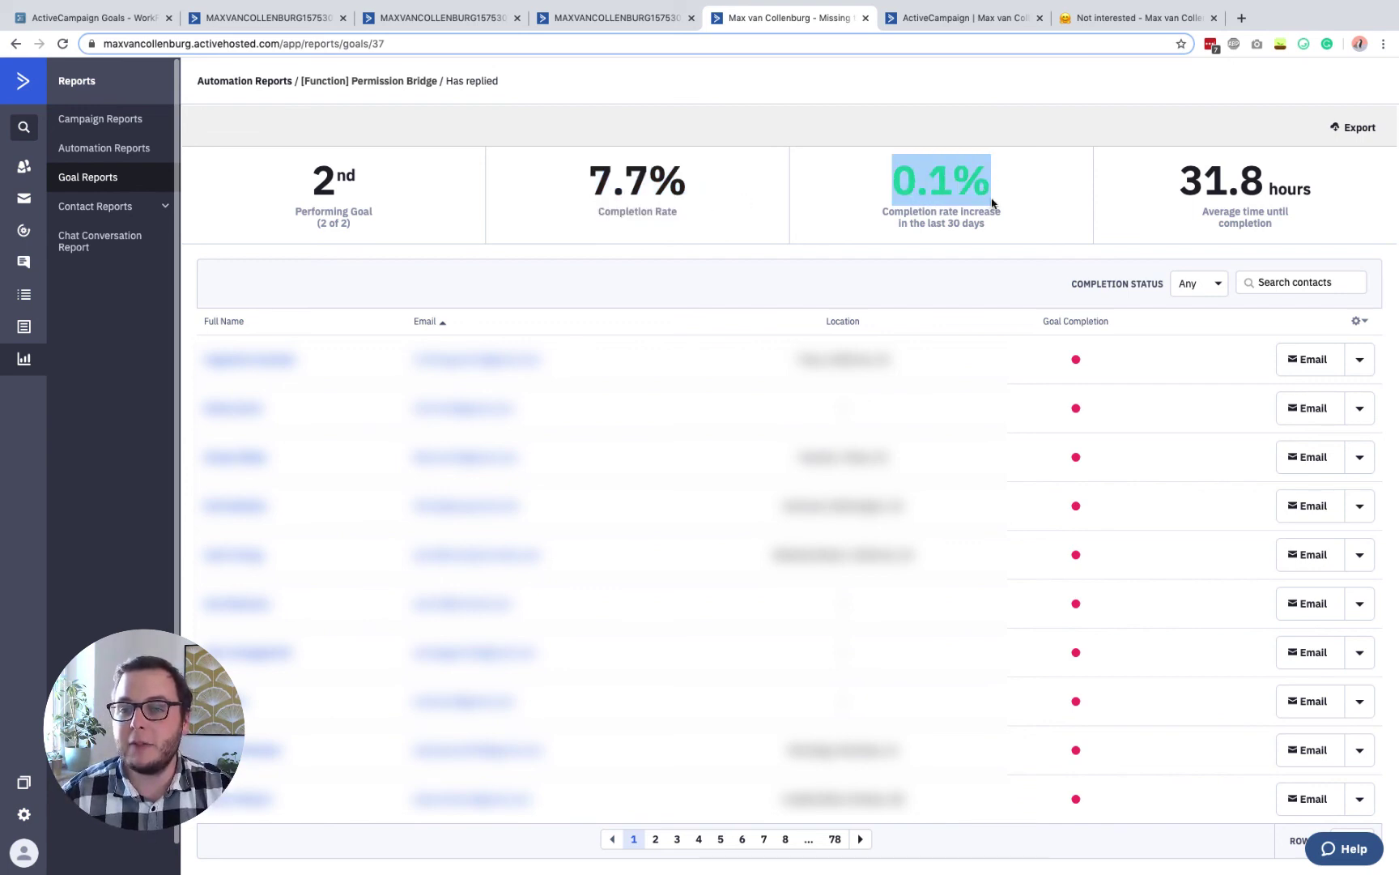
{"action": "left_click", "coordinate": [986, 197]}
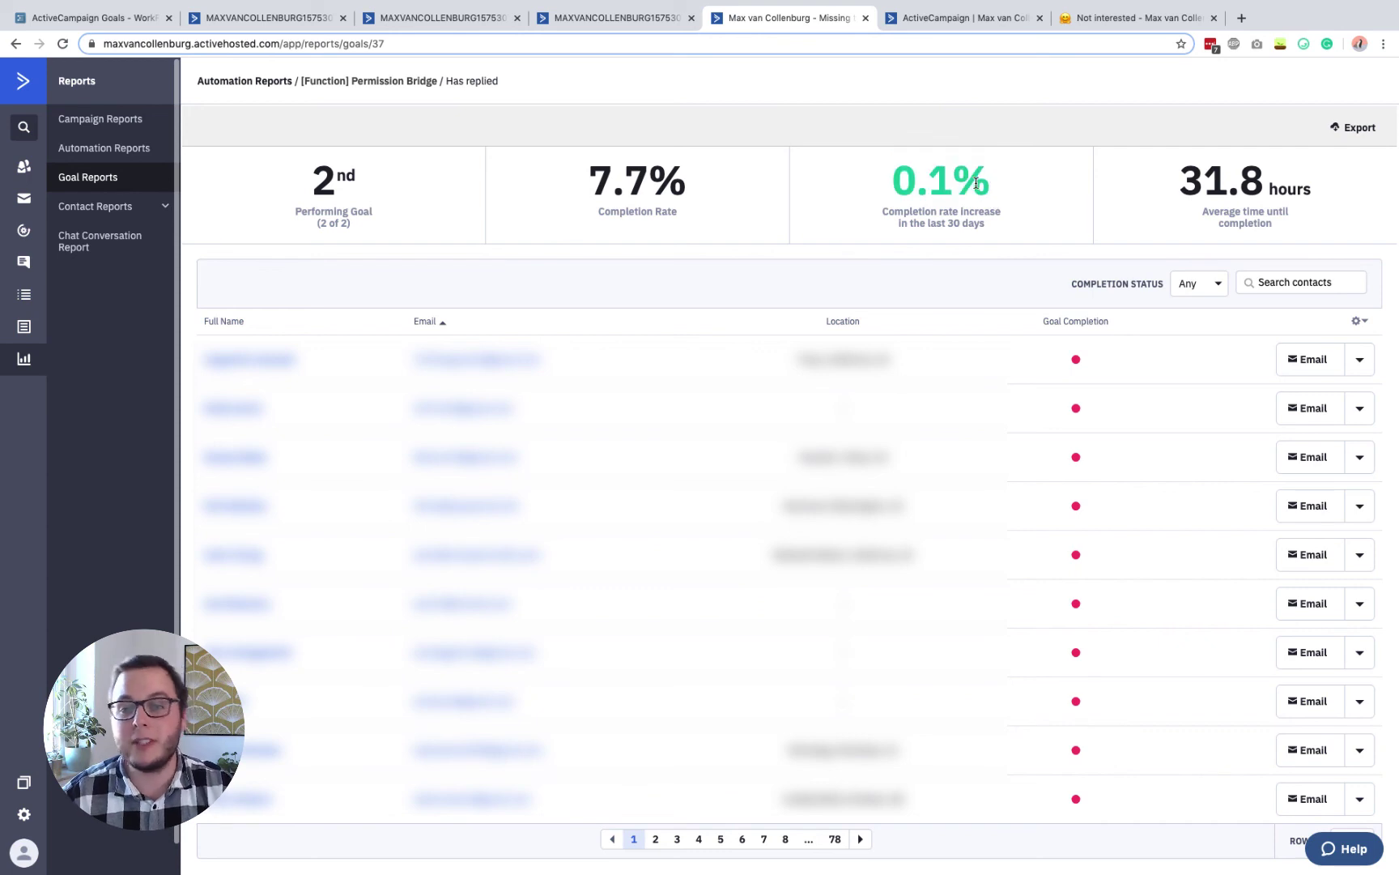
Step: Set the Completion Status filter to Complete, leaving 6 pages of completed contacts
{"action": "left_click", "coordinate": [1204, 283]}
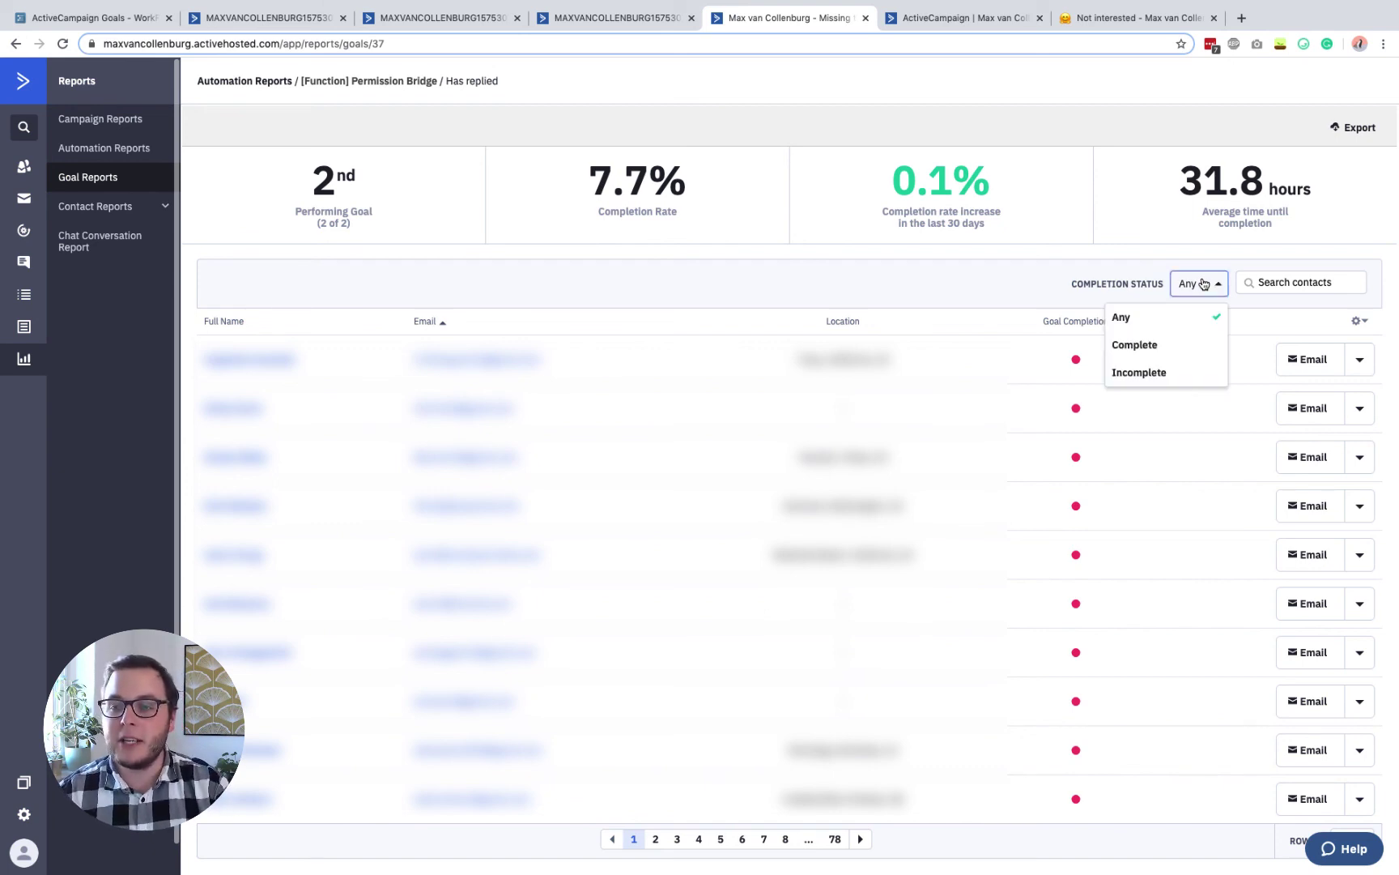
{"action": "left_click", "coordinate": [1136, 346]}
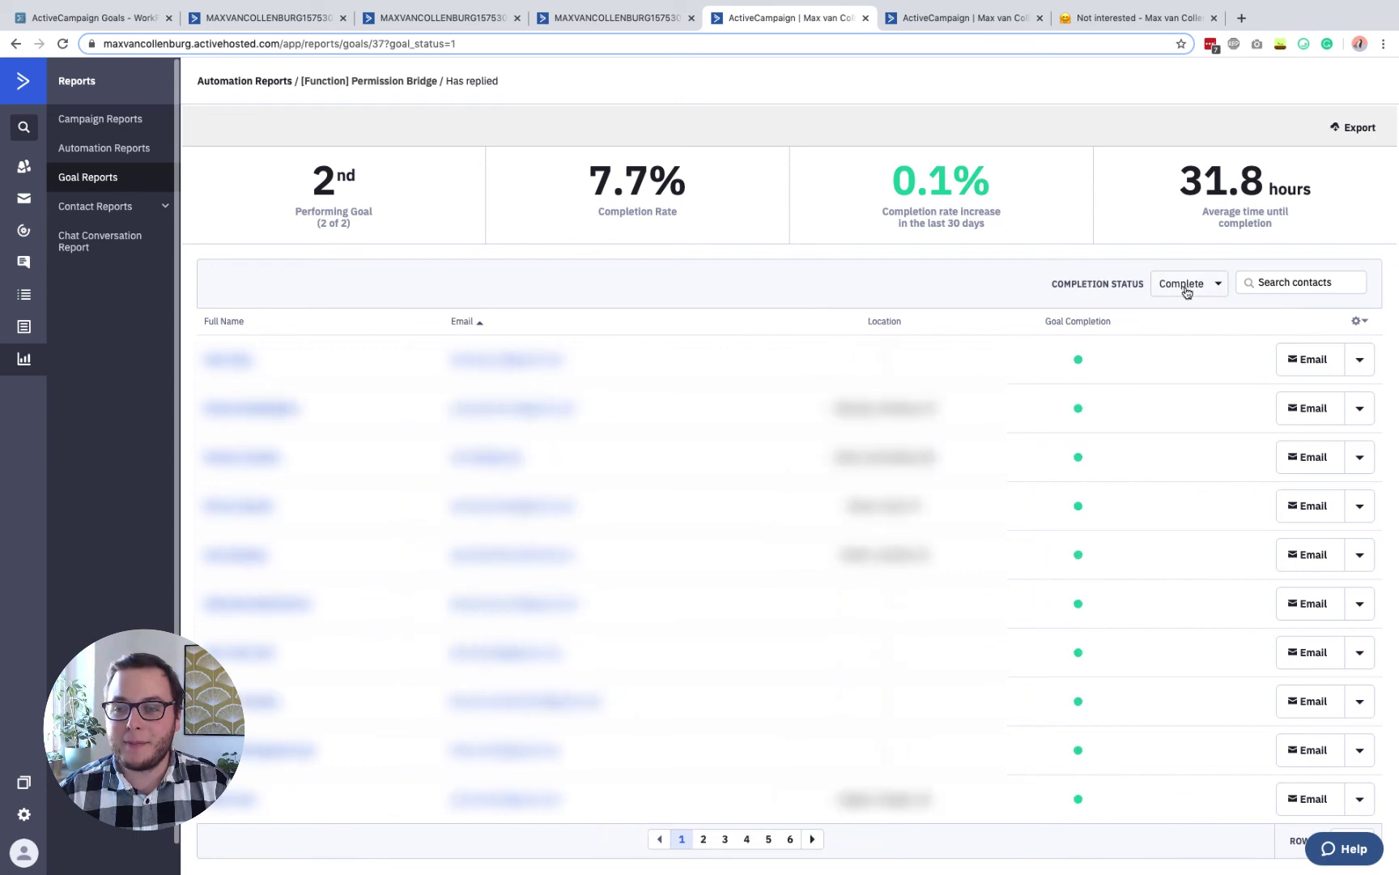
{"action": "left_click", "coordinate": [1186, 287]}
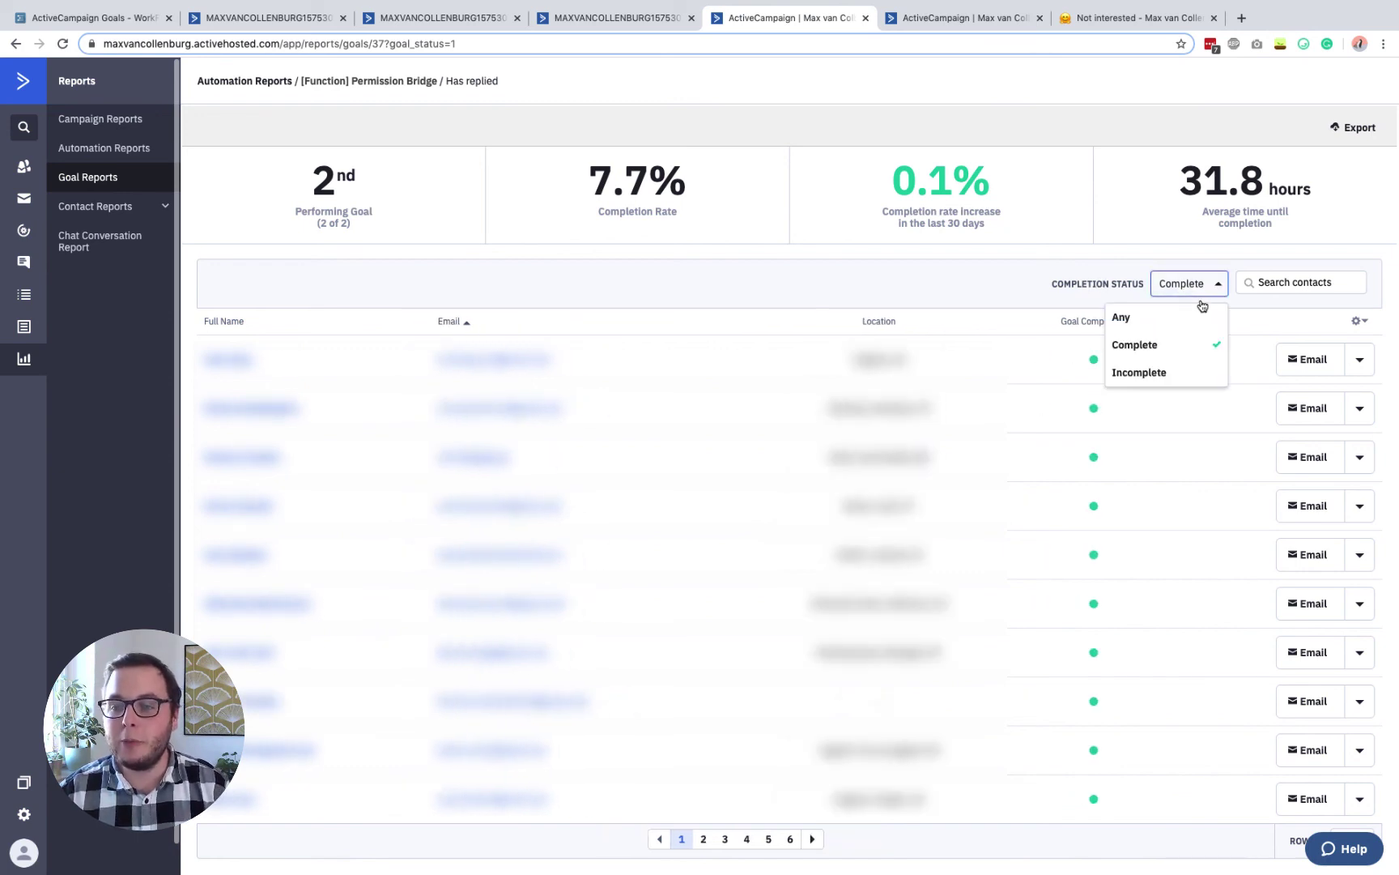
{"action": "left_click", "coordinate": [1085, 279]}
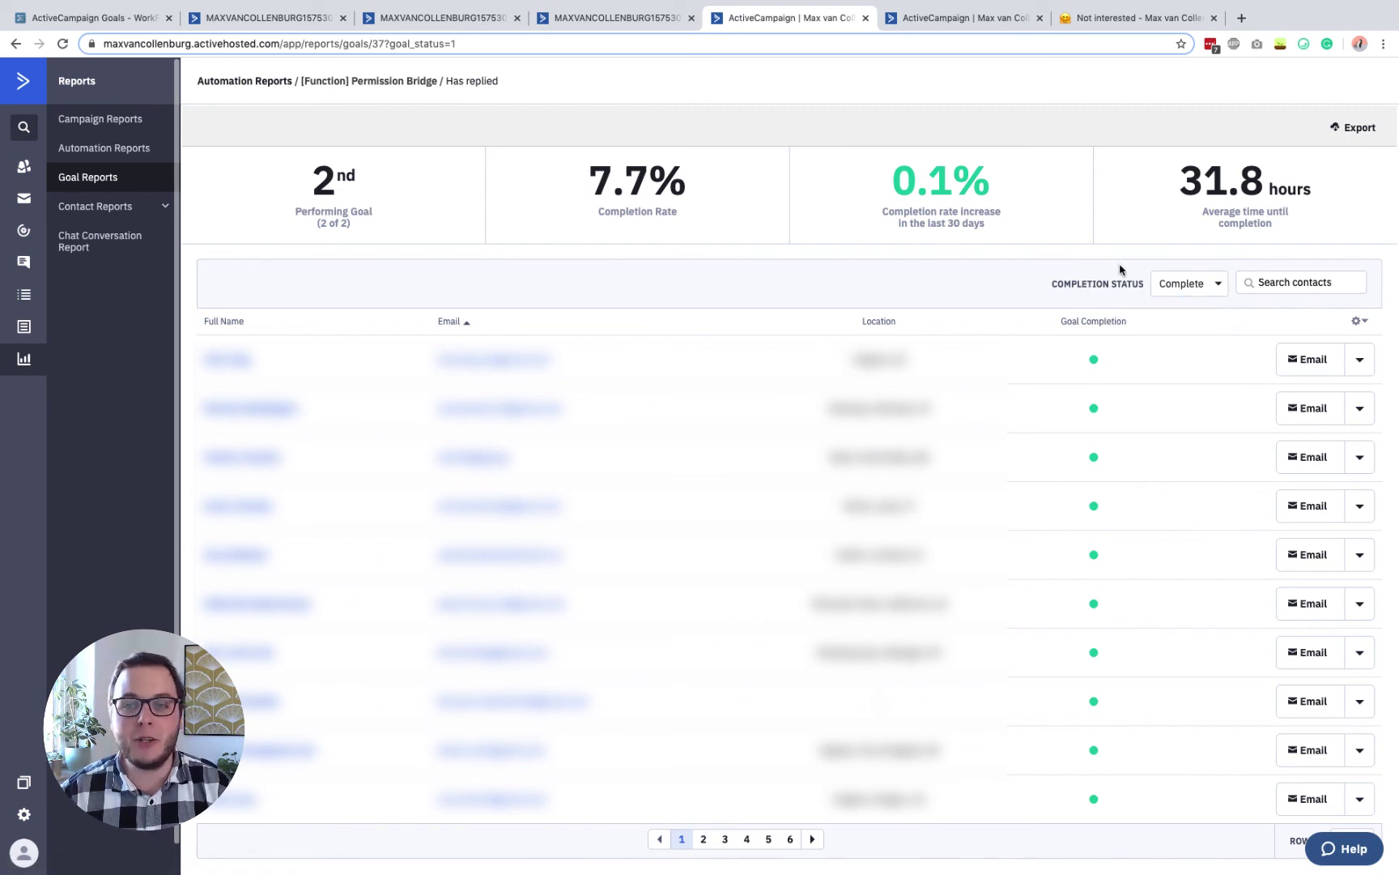
Step: Return to the 'ActiveCampaign Goals - WorkFlowy' outline in the first browser tab
{"action": "left_click", "coordinate": [78, 19]}
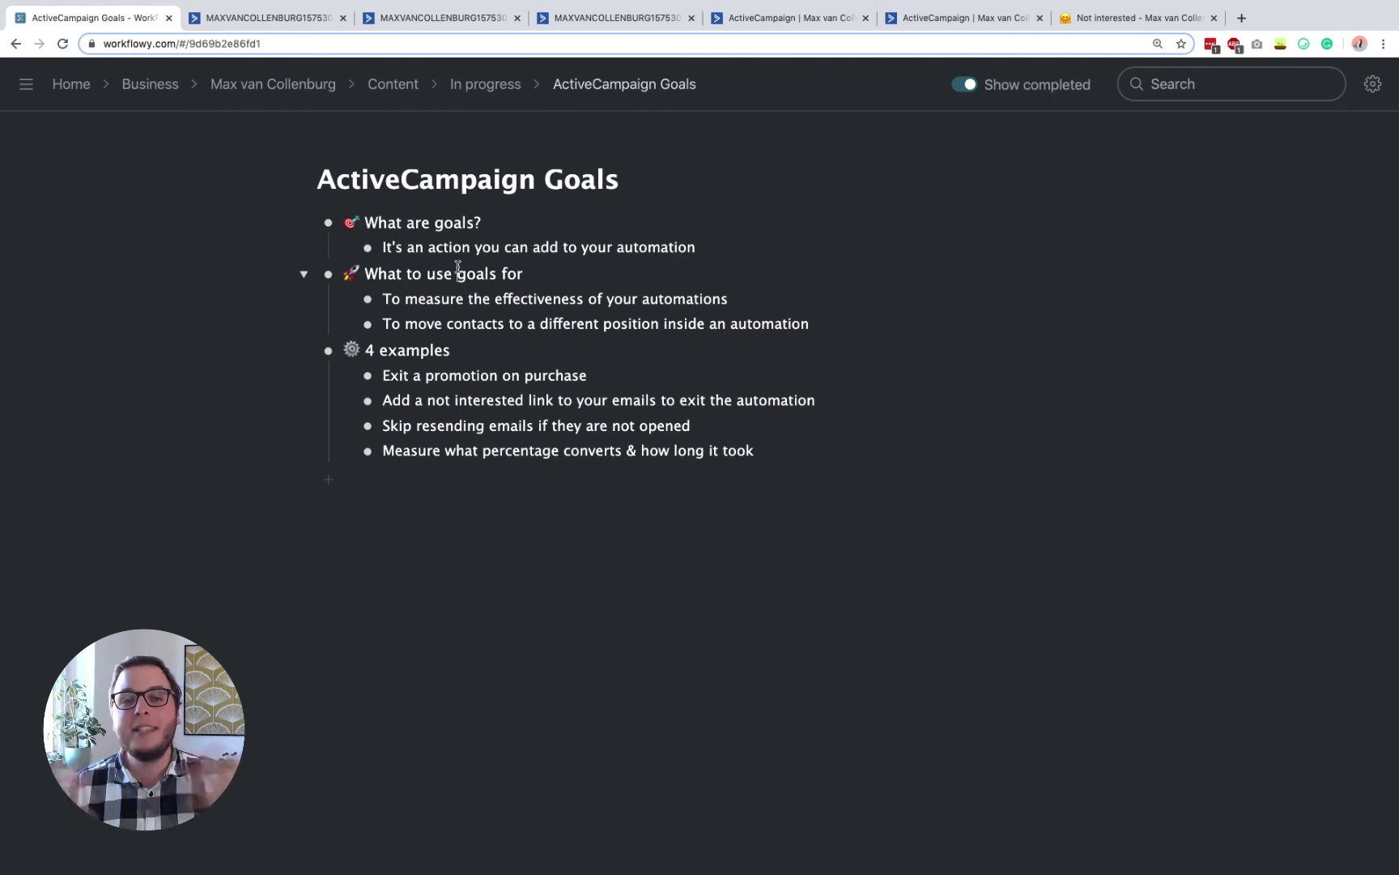